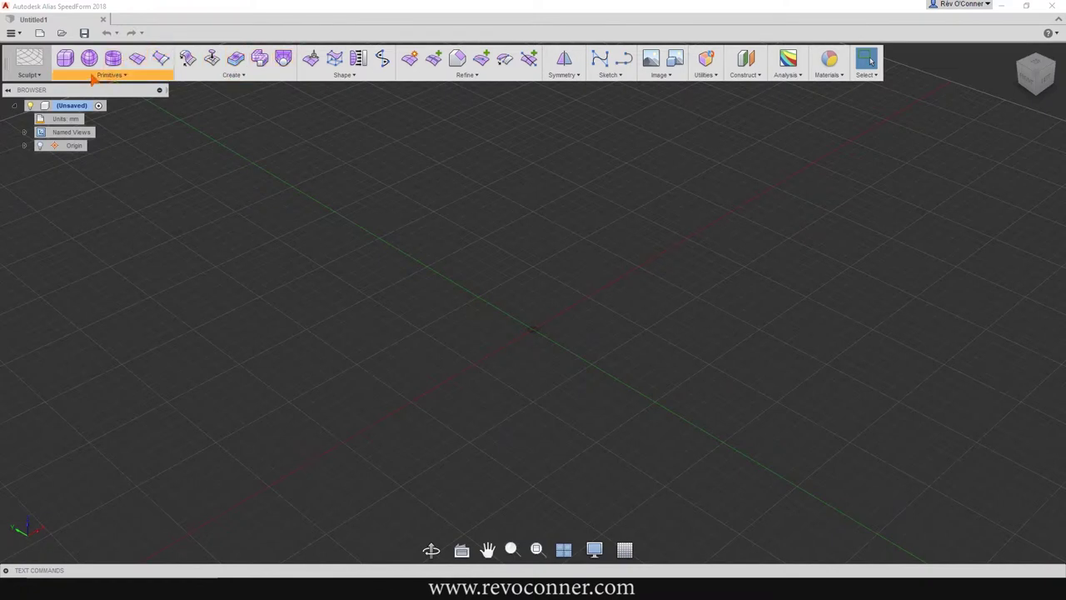
Step: Pin the Extrude command to the Create toolbar group and remove it from there
{"action": "left_click", "coordinate": [109, 75]}
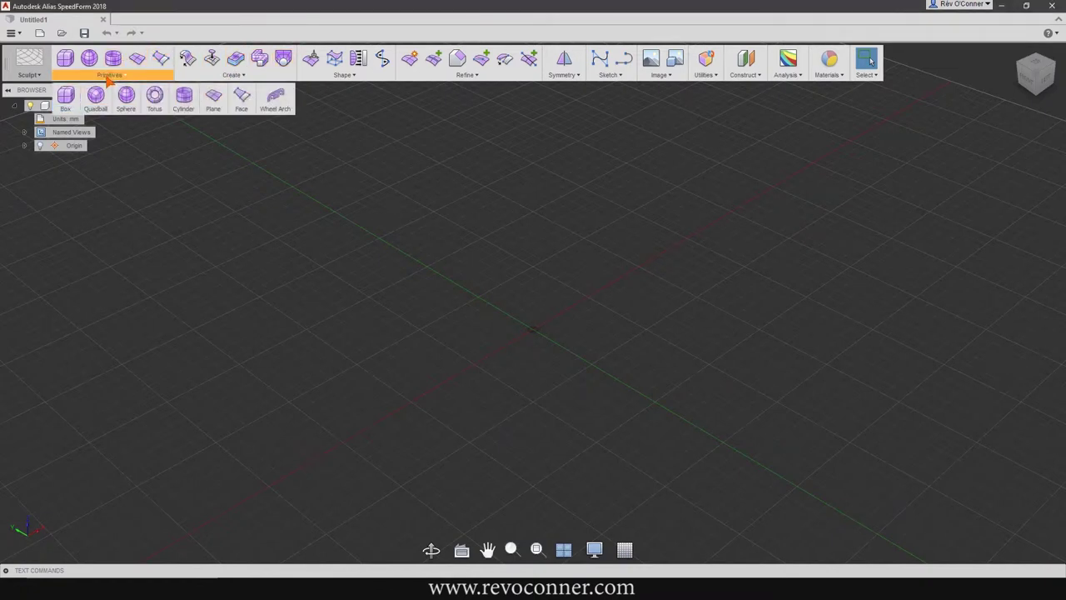
{"action": "left_click", "coordinate": [226, 76]}
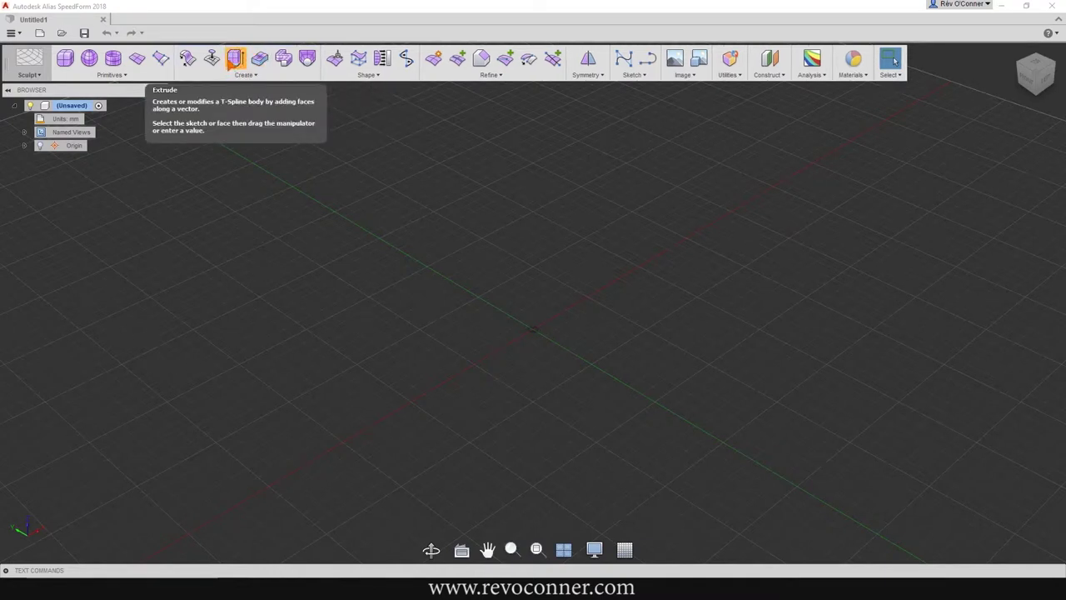
{"action": "left_click", "coordinate": [236, 60]}
{"action": "left_click_drag", "start_coordinate": [236, 60], "coordinate": [254, 181]}
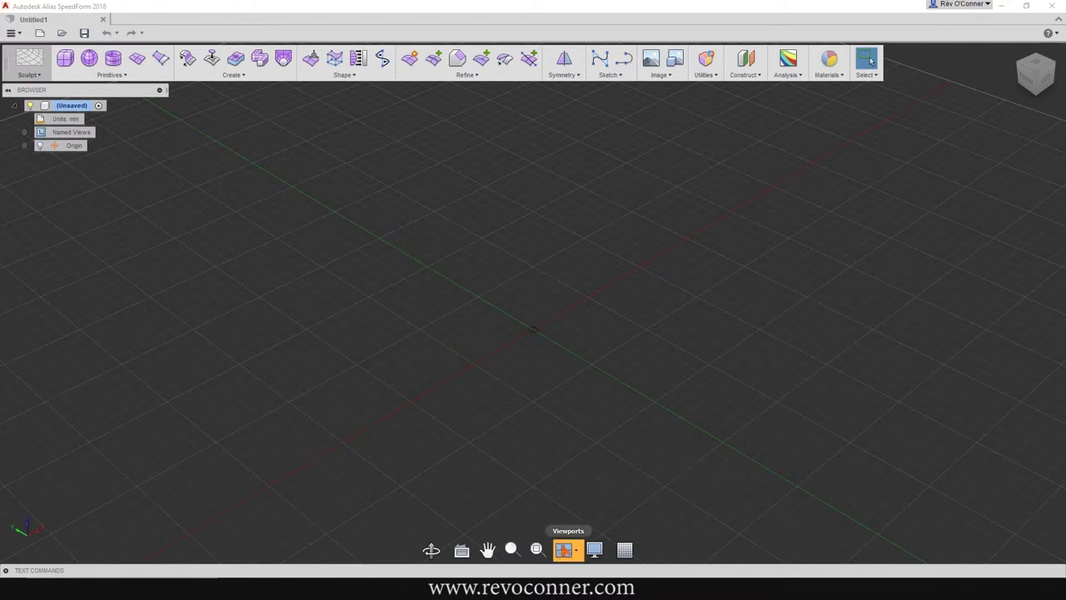
Step: Split the canvas into four viewports and return it to a single view
{"action": "left_click", "coordinate": [583, 530]}
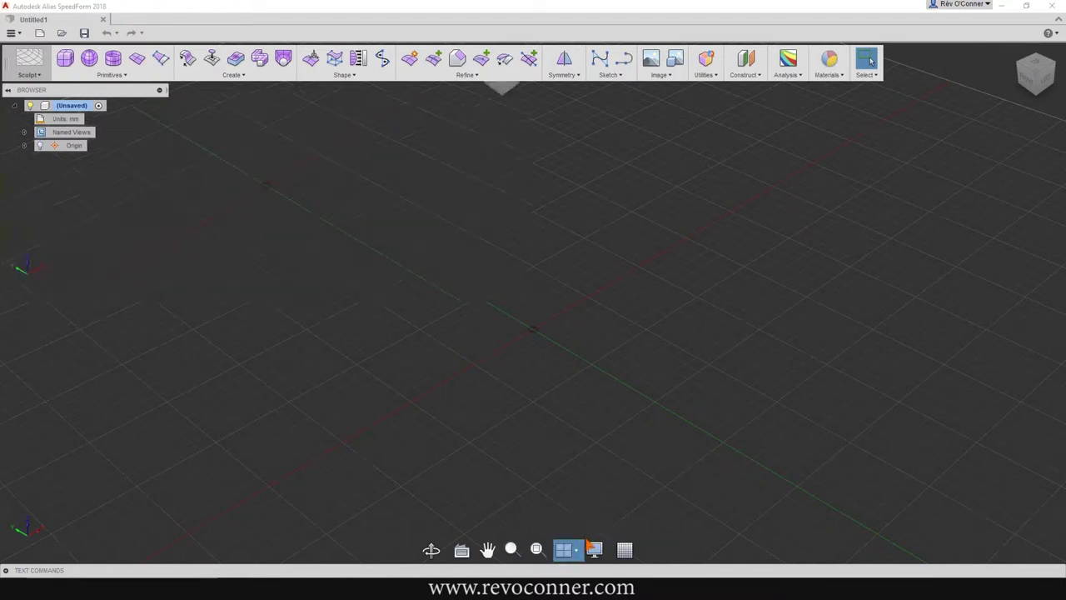
{"action": "left_click", "coordinate": [566, 549]}
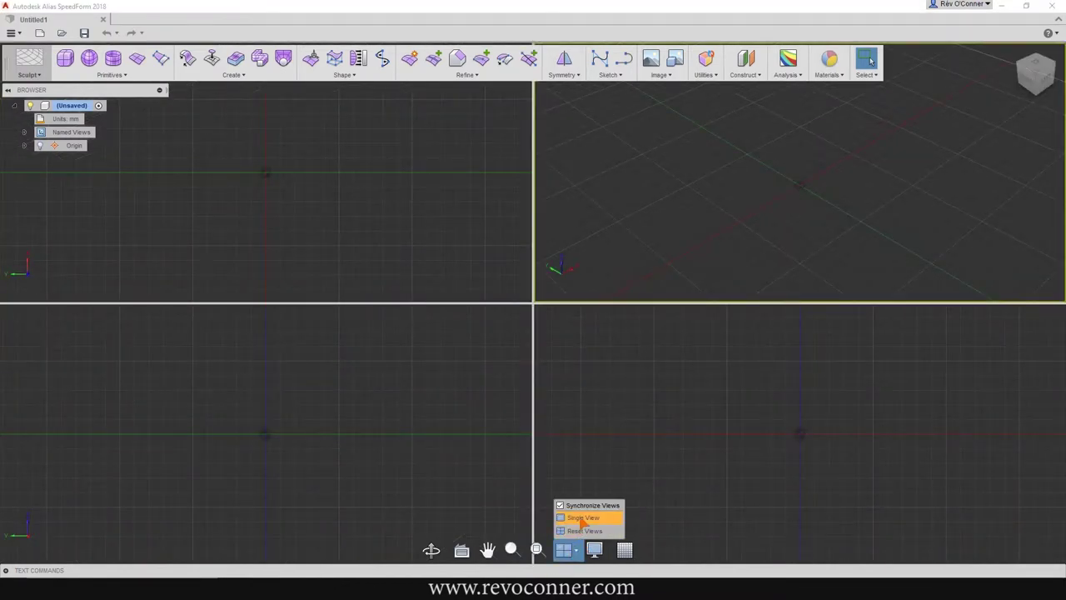
{"action": "left_click", "coordinate": [580, 516]}
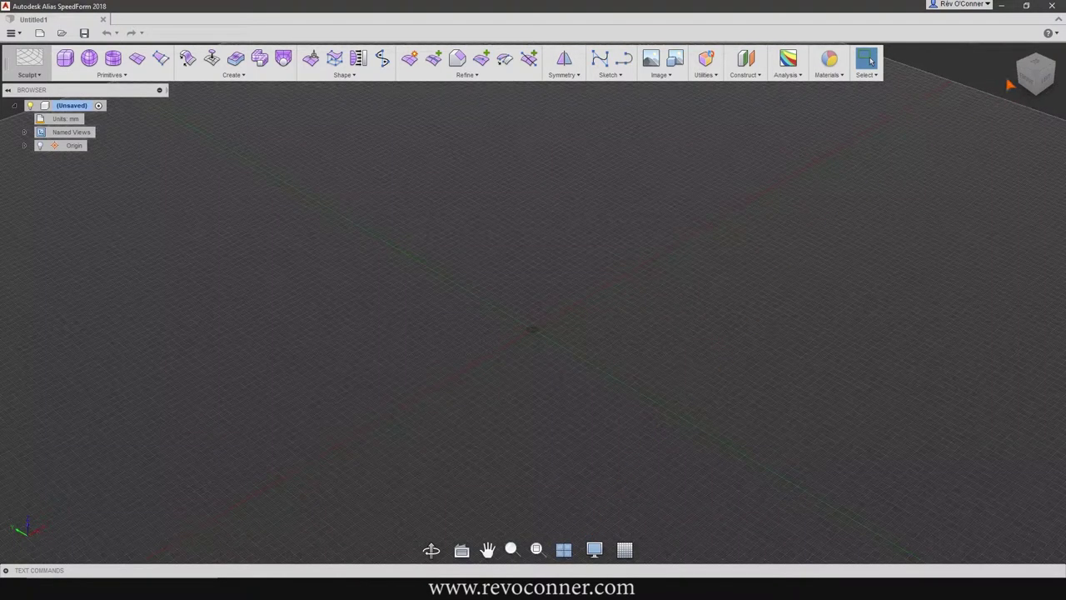
{"action": "mouse_move", "coordinate": [1020, 56]}
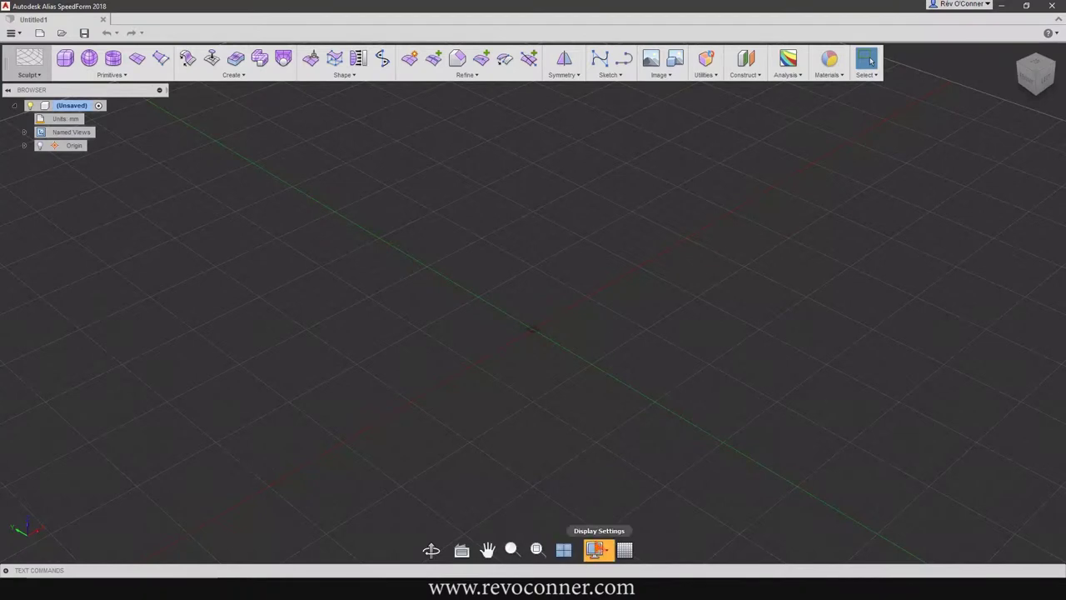
Step: Try the Gray Room display environment and restore Dark Sky
{"action": "left_click", "coordinate": [600, 551]}
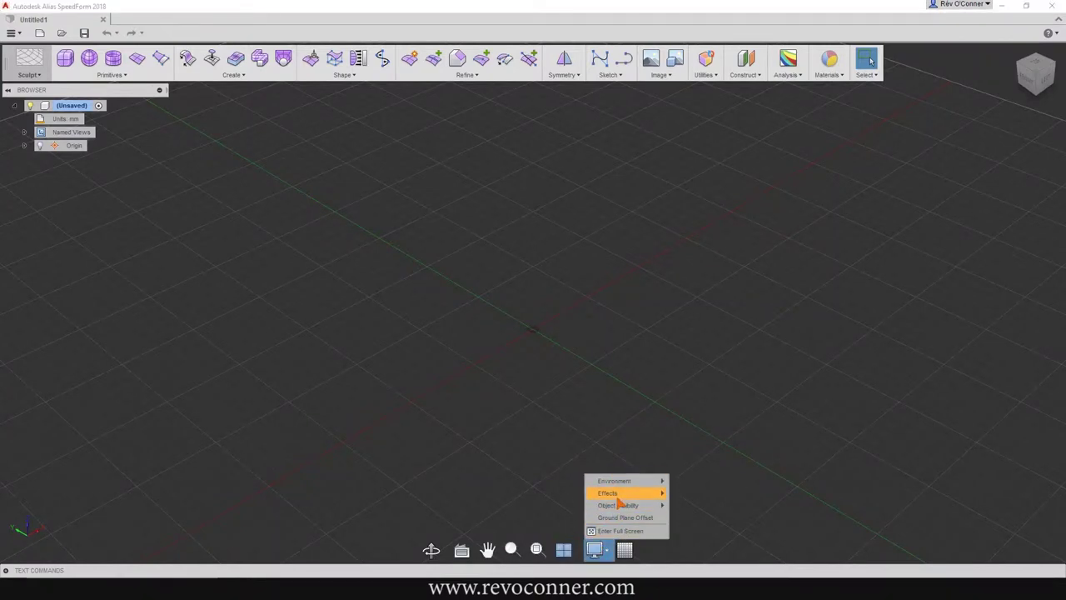
{"action": "mouse_move", "coordinate": [643, 486]}
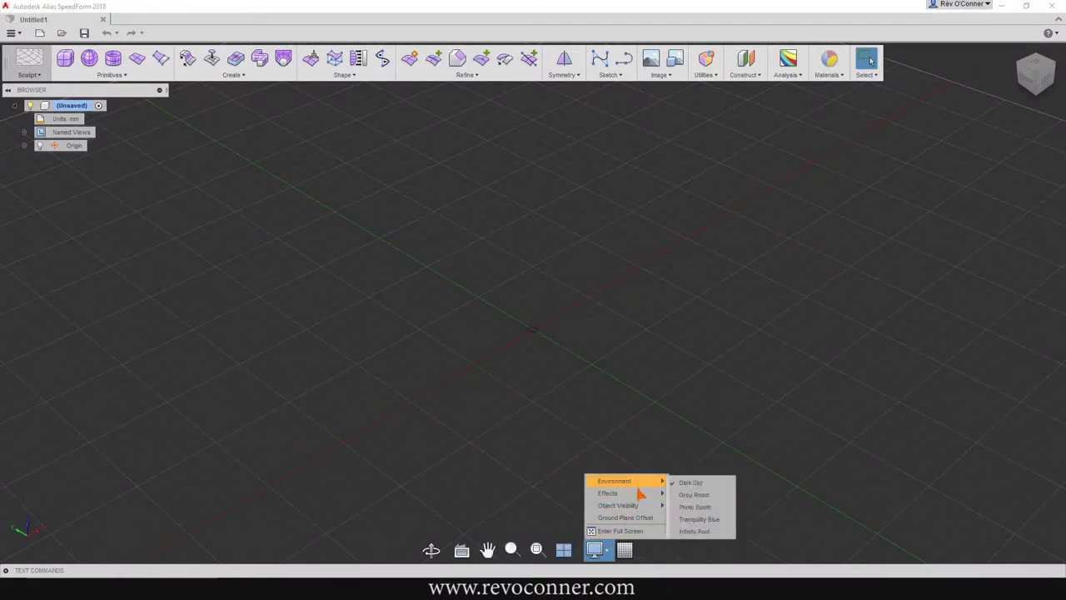
{"action": "left_click", "coordinate": [694, 496]}
{"action": "left_click", "coordinate": [595, 549]}
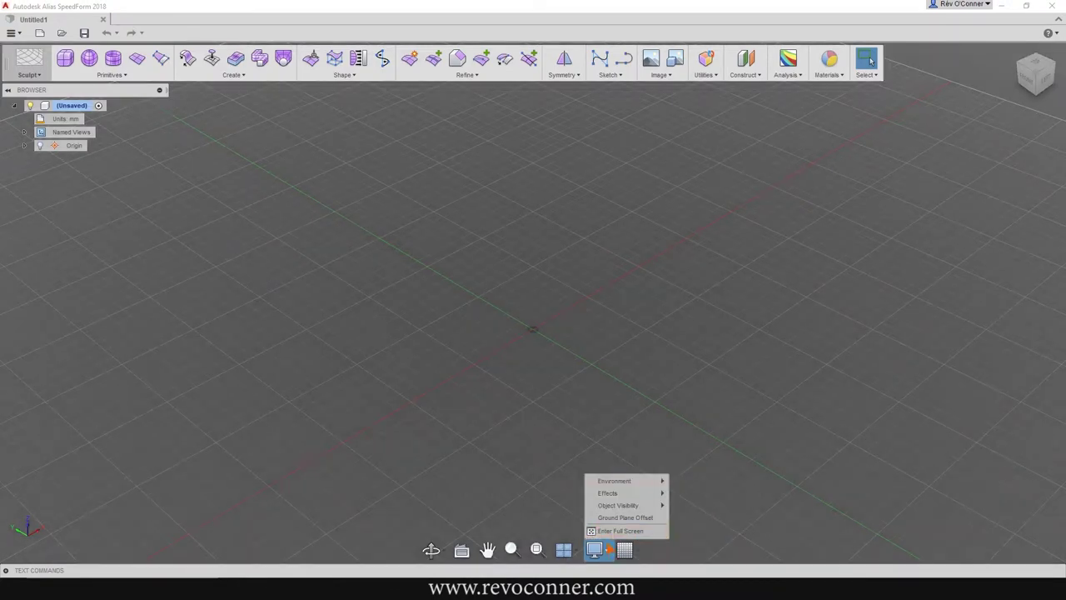
{"action": "mouse_move", "coordinate": [650, 481]}
{"action": "left_click", "coordinate": [691, 485]}
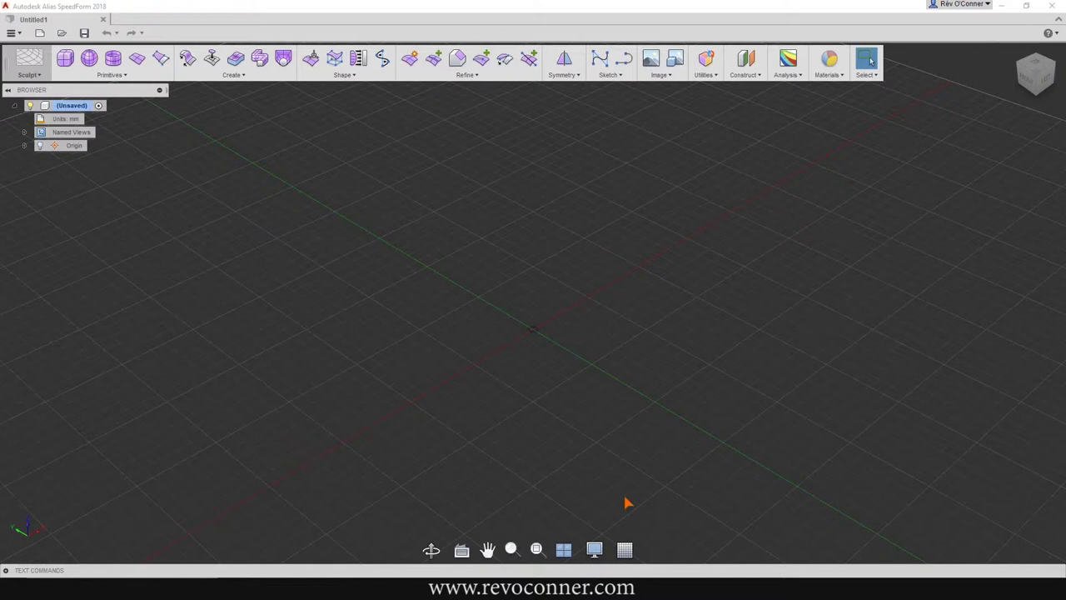
{"action": "left_click", "coordinate": [626, 552]}
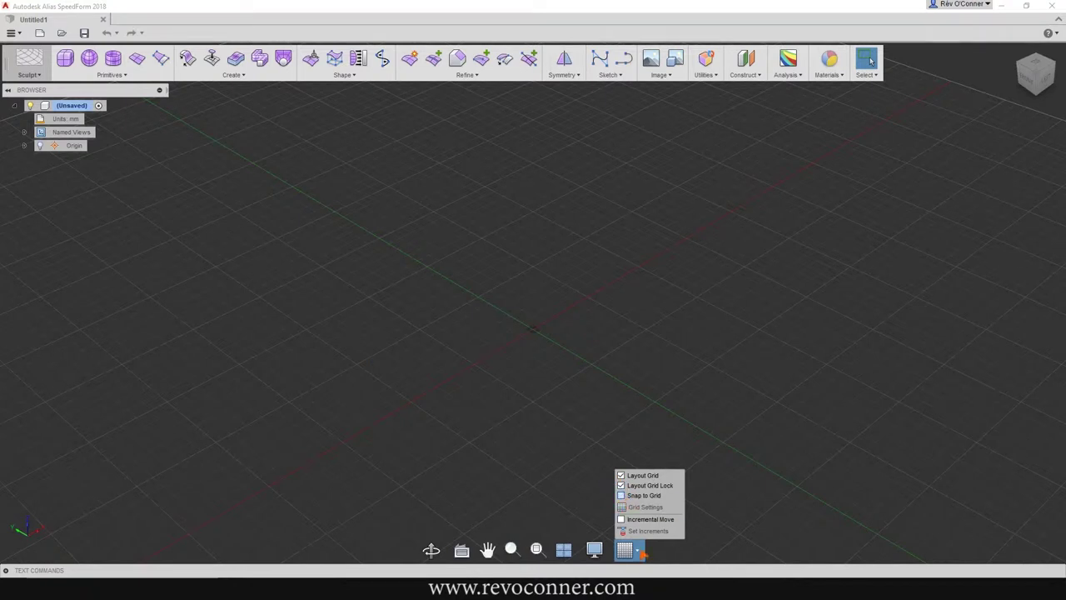
{"action": "left_click", "coordinate": [624, 549]}
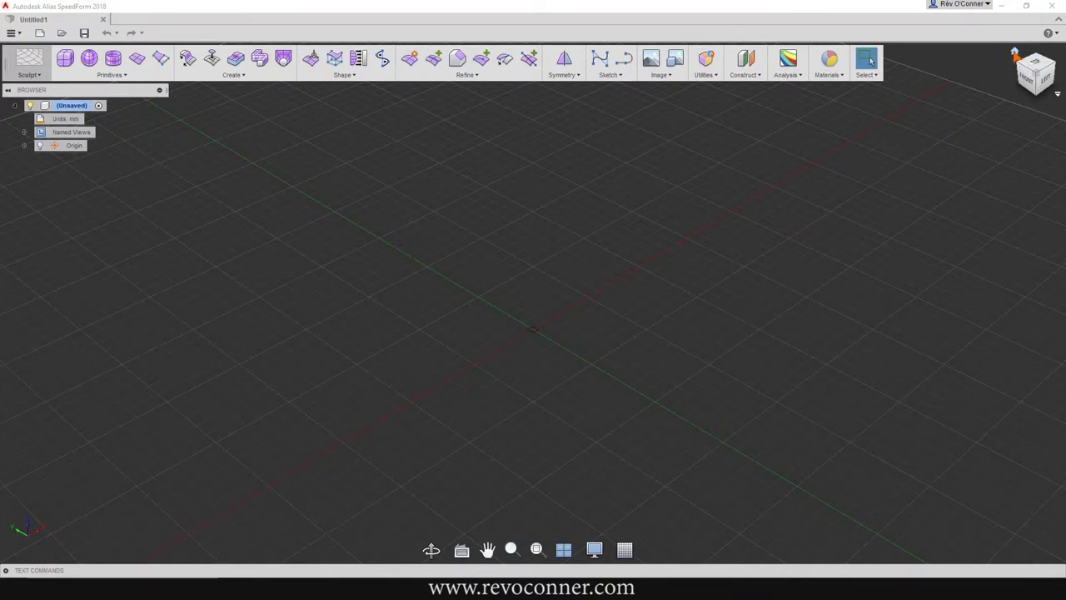
Step: Orbit around the layout grid and return to the home view
{"action": "left_click", "coordinate": [1014, 54]}
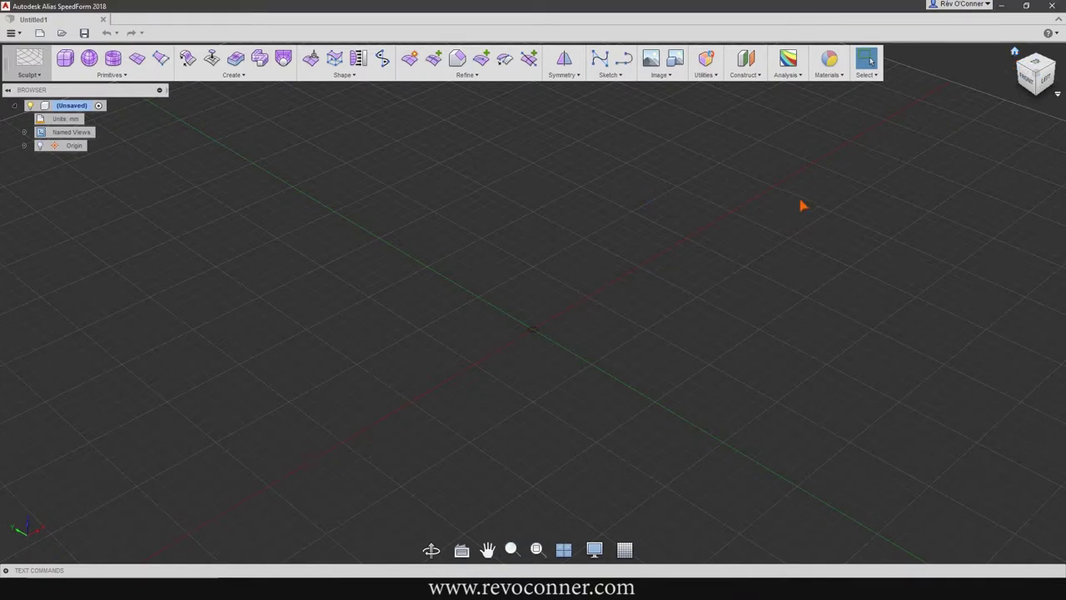
{"action": "middle_click_drag", "start_coordinate": [359, 328], "coordinate": [416, 241], "text": "shift"}
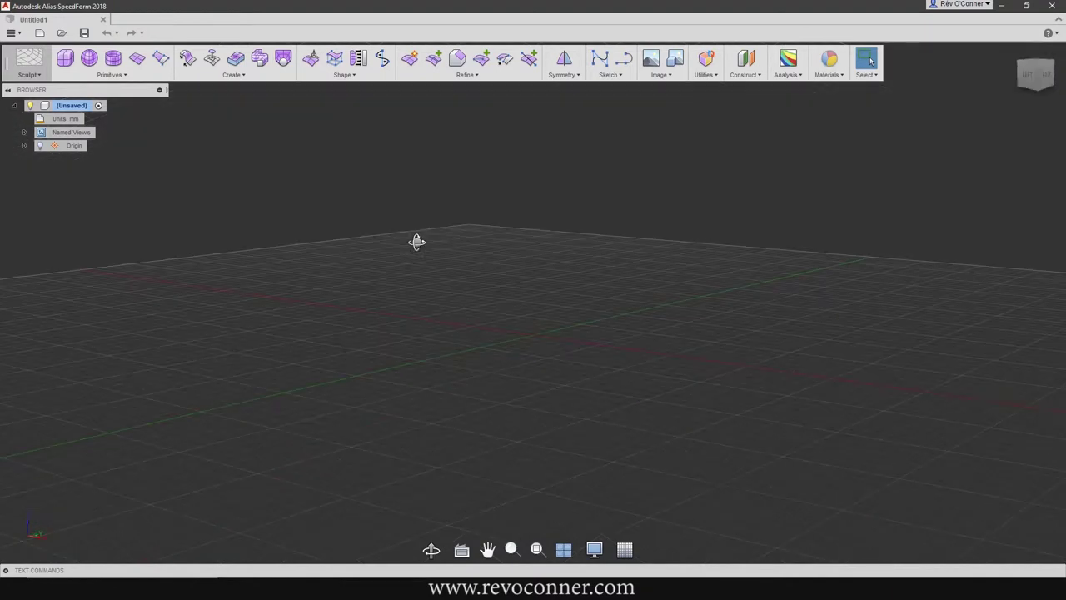
{"action": "middle_click_drag", "start_coordinate": [430, 184], "coordinate": [920, 111], "text": "shift"}
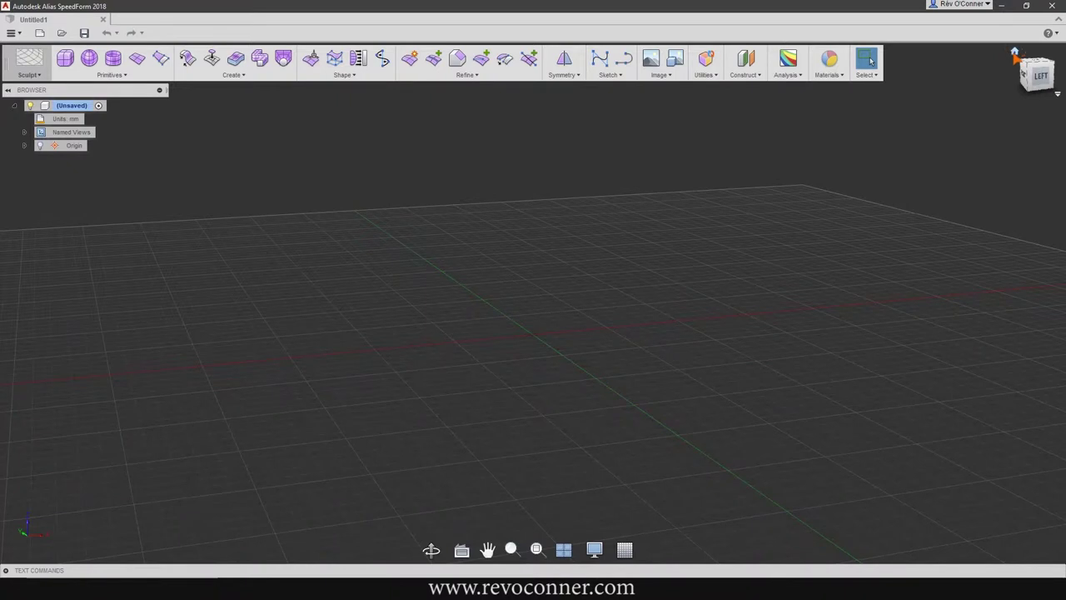
{"action": "left_click", "coordinate": [1015, 55]}
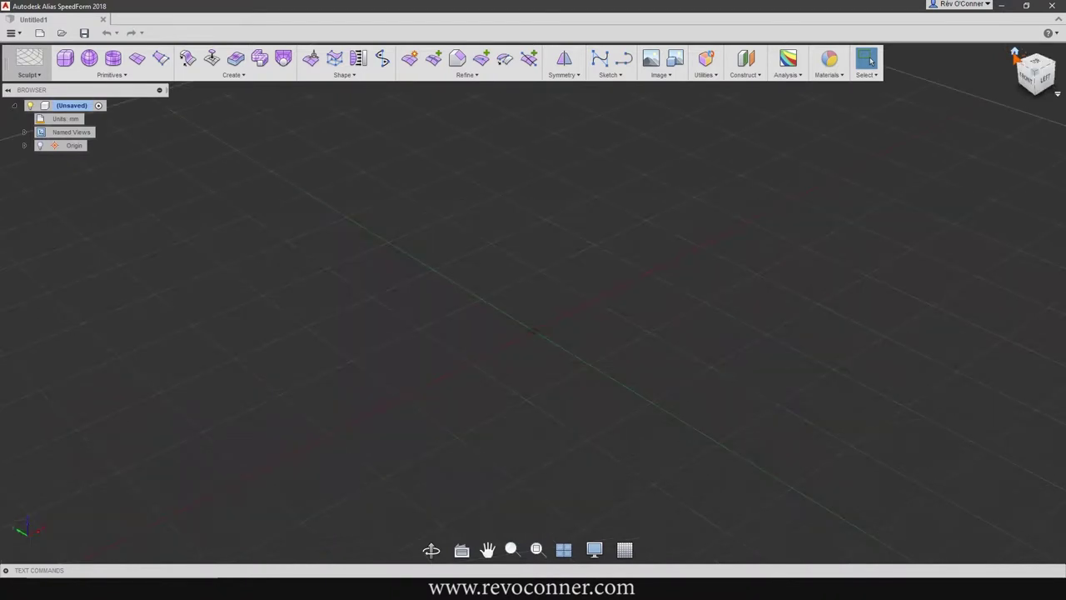
Step: Inspect the grid from the Left view and in perspective, and review the camera projection options
{"action": "left_click", "coordinate": [1047, 85]}
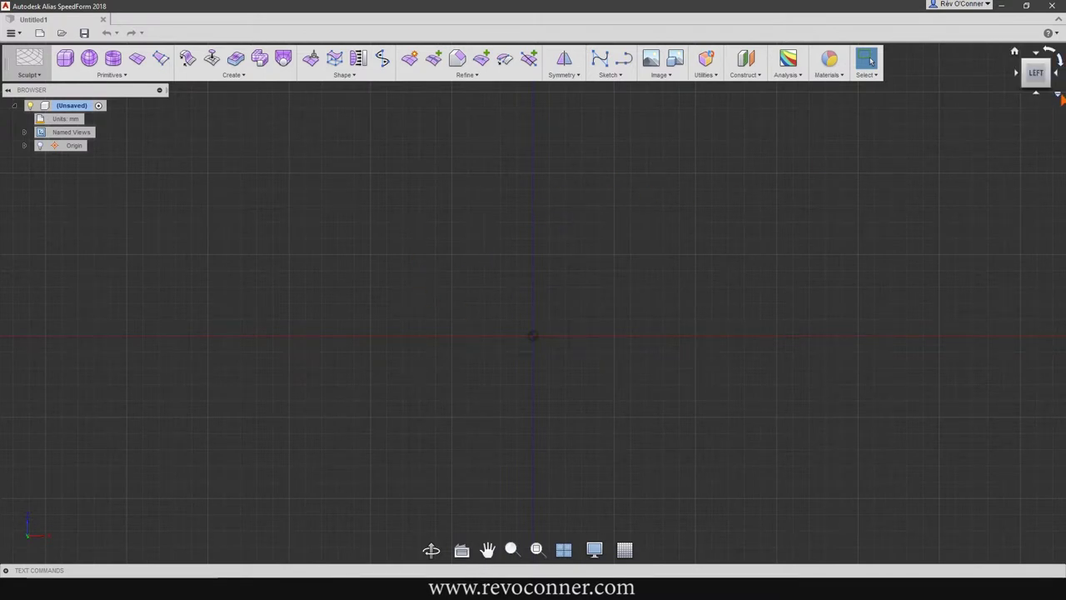
{"action": "left_click", "coordinate": [1058, 96]}
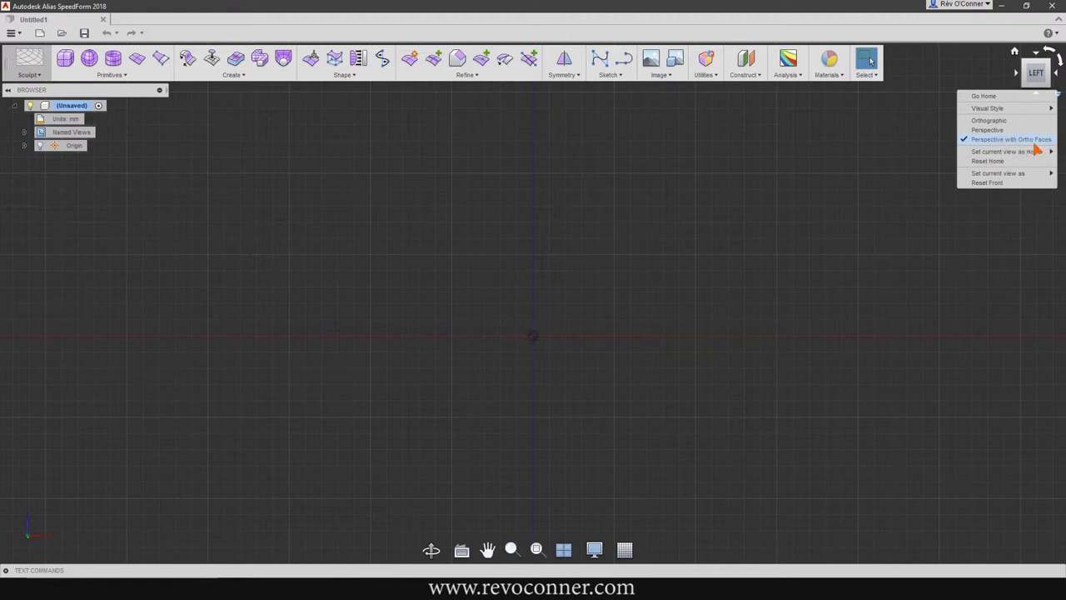
{"action": "left_click", "coordinate": [583, 313]}
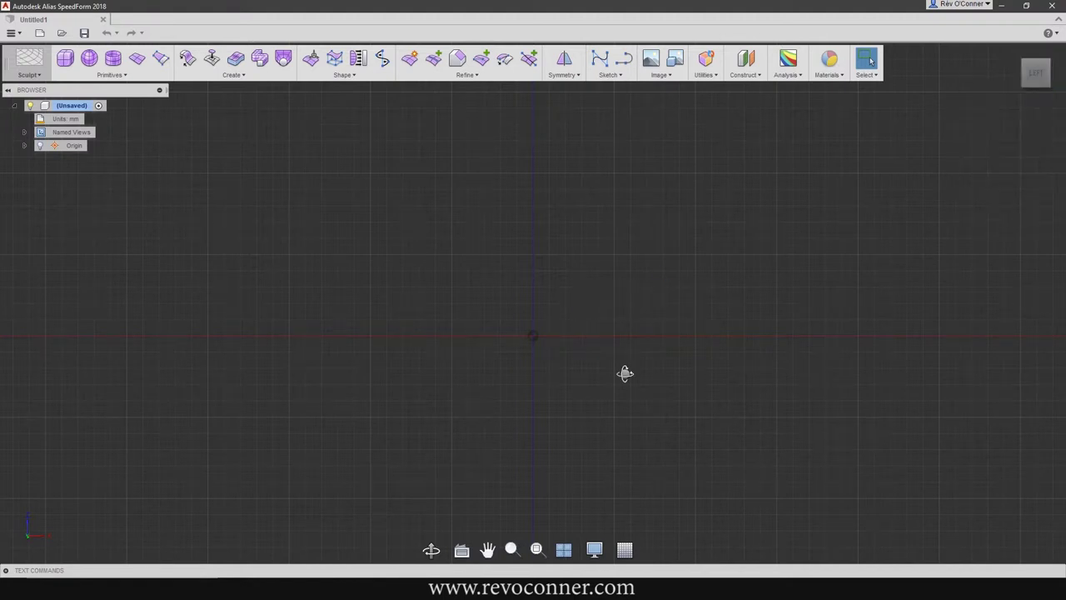
{"action": "middle_click_drag", "start_coordinate": [659, 357], "coordinate": [620, 376], "text": "shift"}
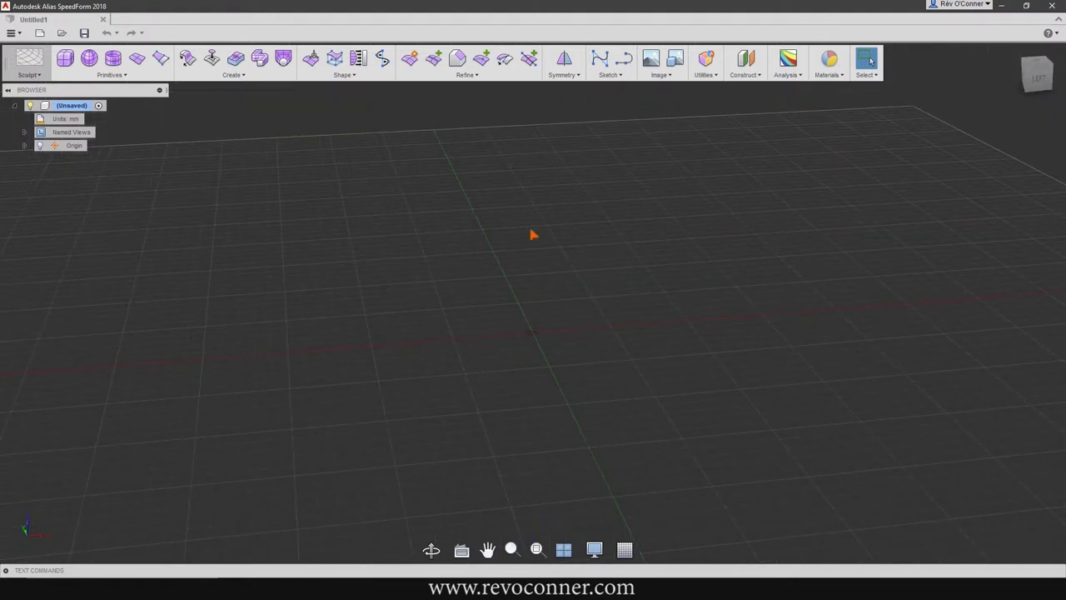
{"action": "left_click", "coordinate": [1037, 80]}
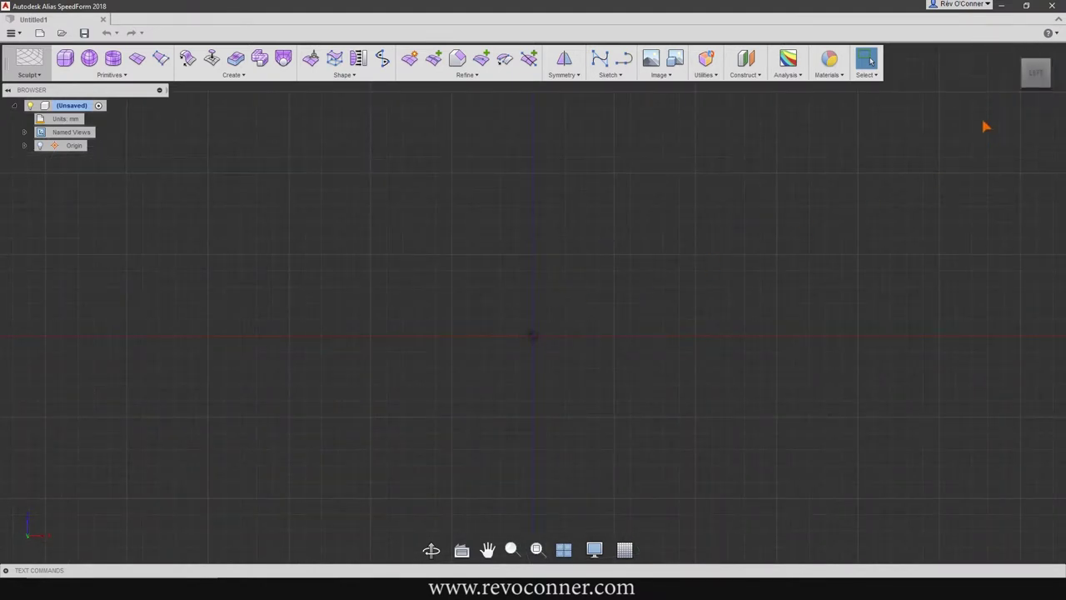
{"action": "mouse_move", "coordinate": [1054, 97]}
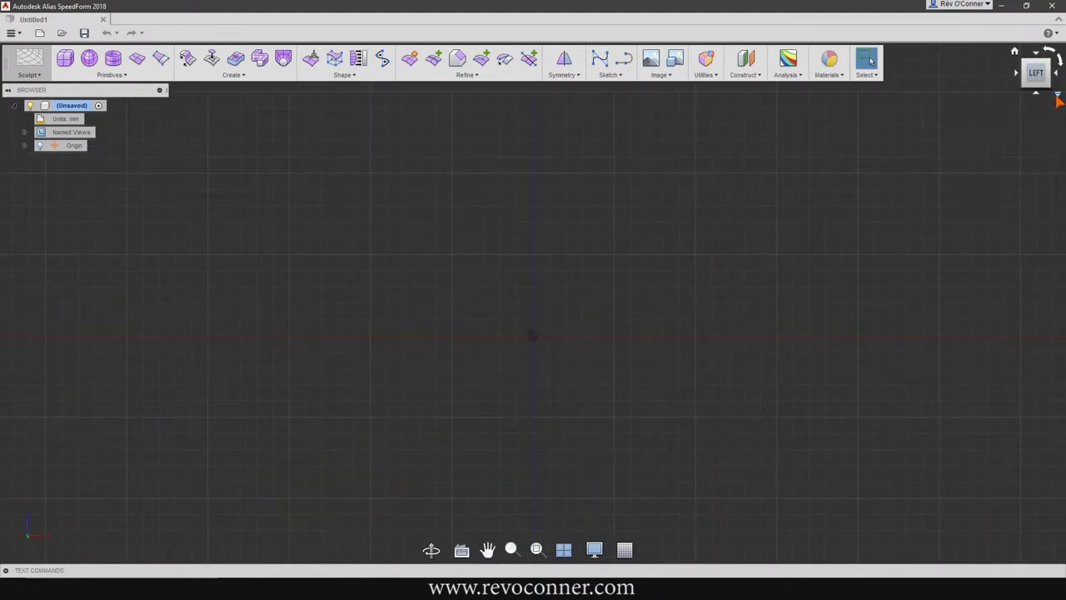
{"action": "left_click", "coordinate": [1058, 96]}
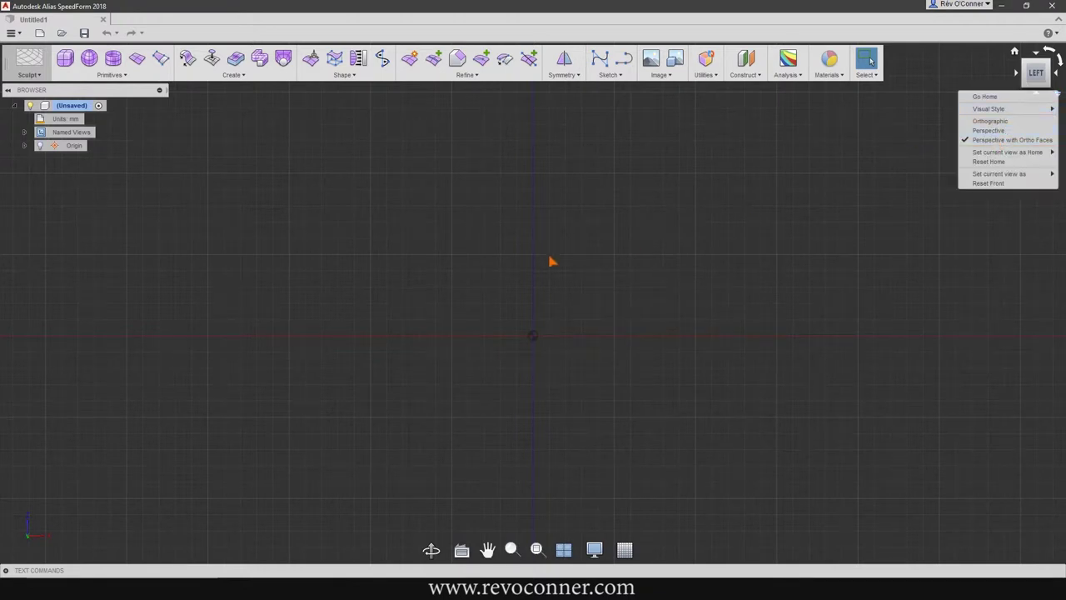
Step: Orbit out of the Left view to compare it with perspective, and restore the home view
{"action": "middle_click_drag", "start_coordinate": [587, 337], "coordinate": [582, 272], "text": "shift"}
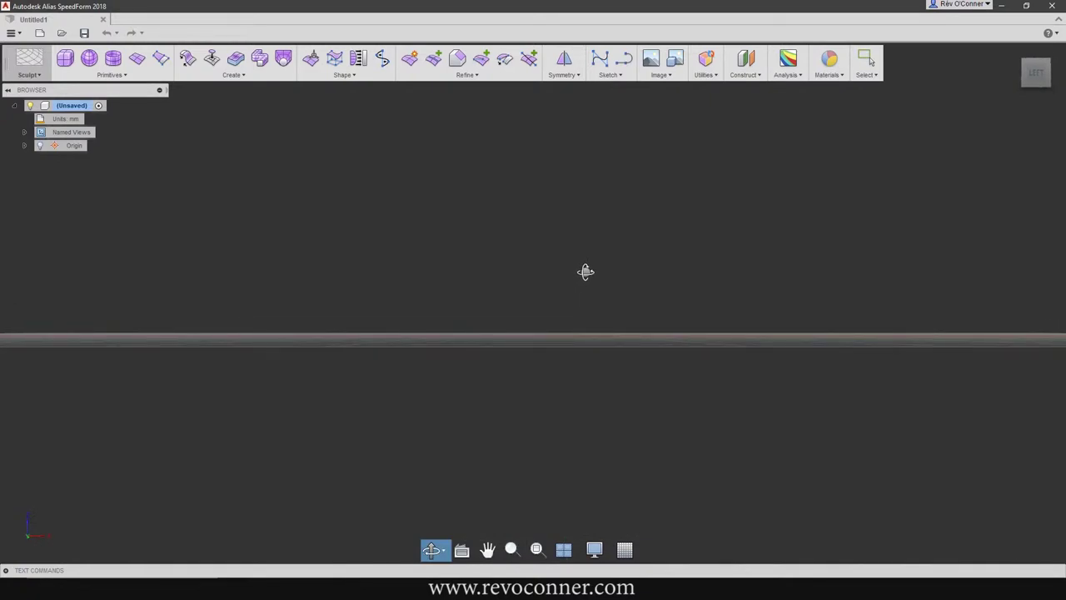
{"action": "middle_click_drag", "start_coordinate": [557, 319], "coordinate": [577, 319], "text": "shift"}
{"action": "key", "text": "Escape"}
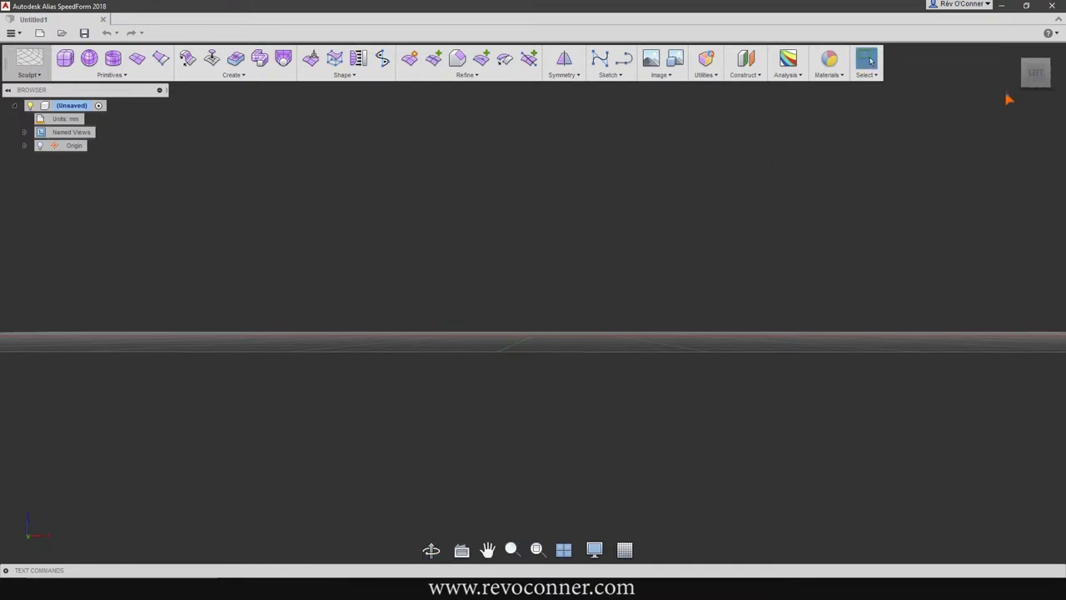
{"action": "mouse_move", "coordinate": [1032, 68]}
{"action": "left_click", "coordinate": [1030, 90]}
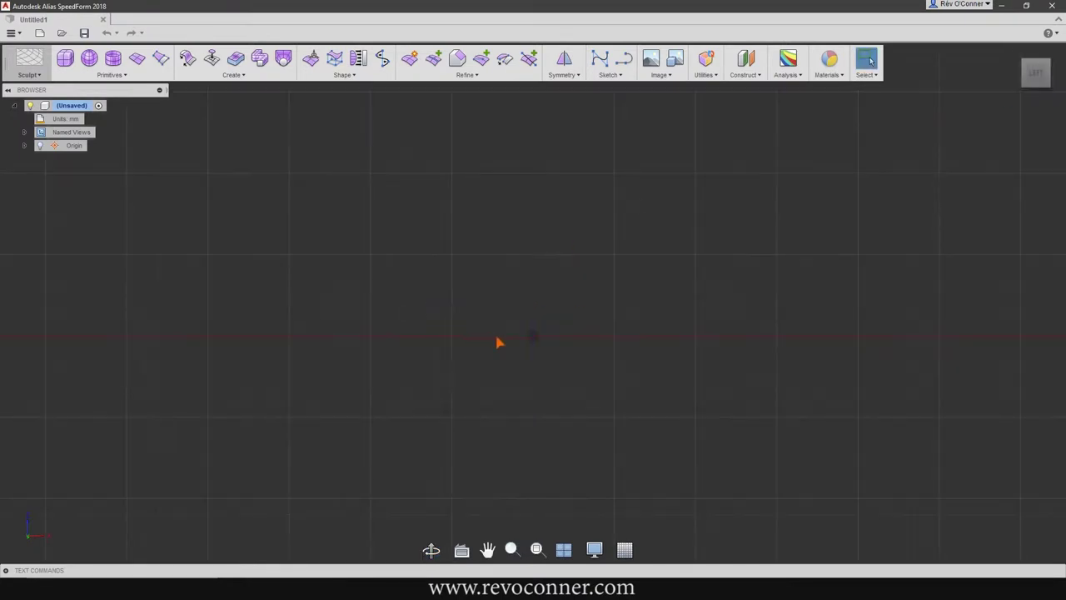
{"action": "left_click", "coordinate": [1015, 51]}
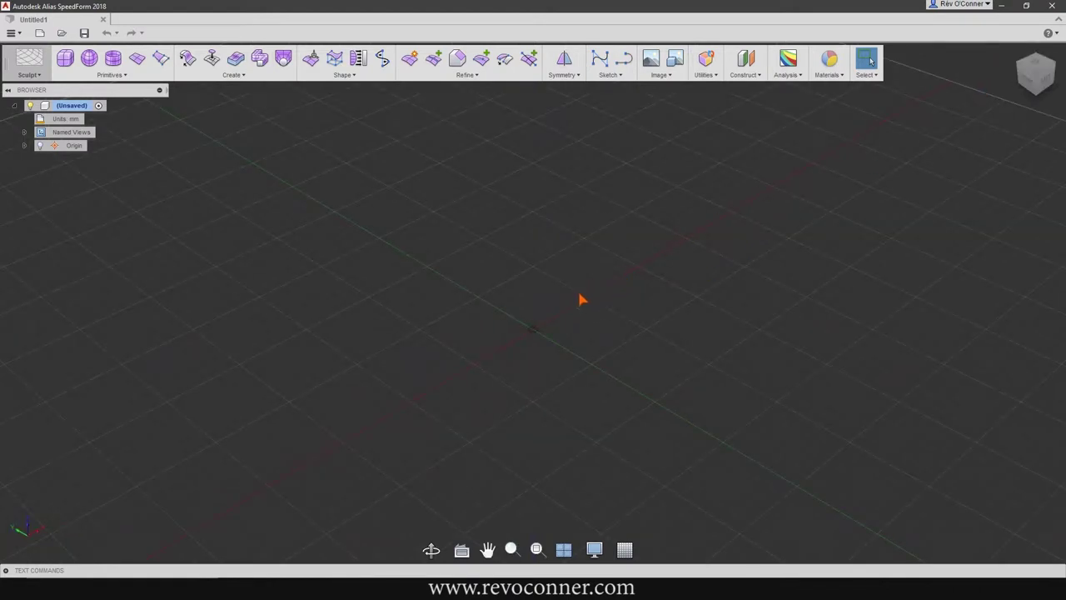
Step: Review the home view settings and the available visual styles for the whole grid
{"action": "scroll", "coordinate": [533, 329], "scroll_direction": "down", "scroll_amount": 5}
{"action": "scroll", "coordinate": [492, 366], "scroll_direction": "up", "scroll_amount": 1}
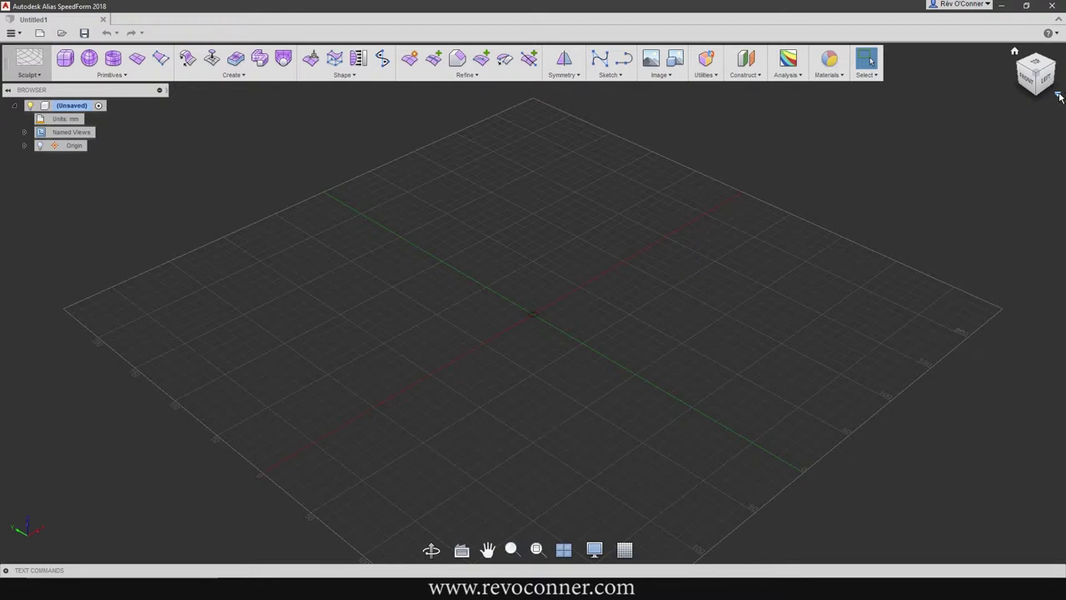
{"action": "left_click", "coordinate": [1058, 96]}
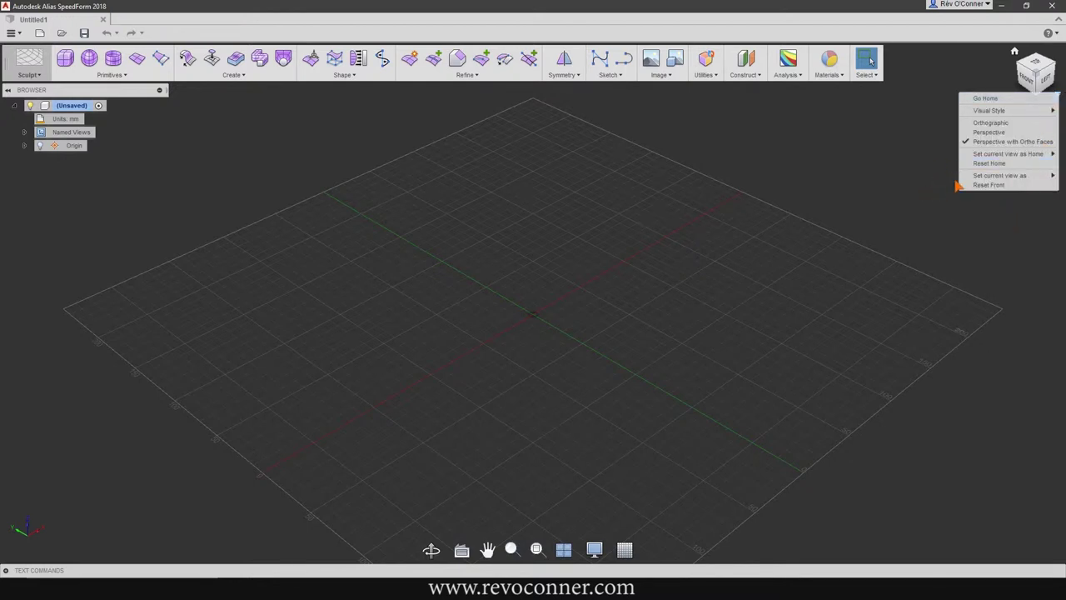
{"action": "mouse_move", "coordinate": [1033, 160]}
{"action": "mouse_move", "coordinate": [995, 111]}
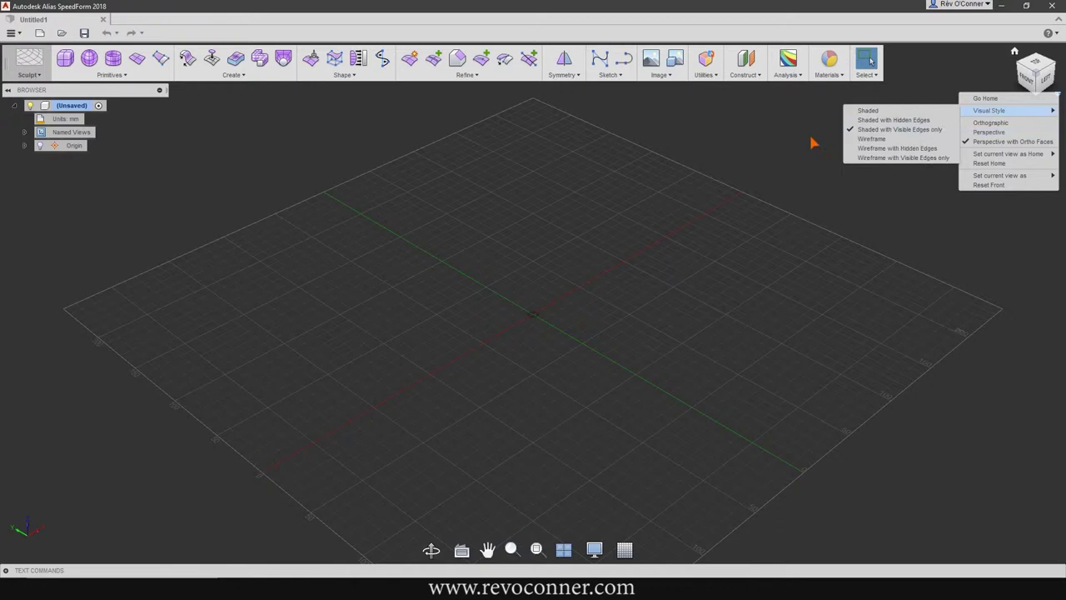
{"action": "left_click", "coordinate": [753, 153]}
Step: Create a centre-based box primitive on the ground plane, about 42 mm long, 25 mm wide and 20 mm high
{"action": "scroll", "coordinate": [790, 340], "scroll_direction": "up", "scroll_amount": 5}
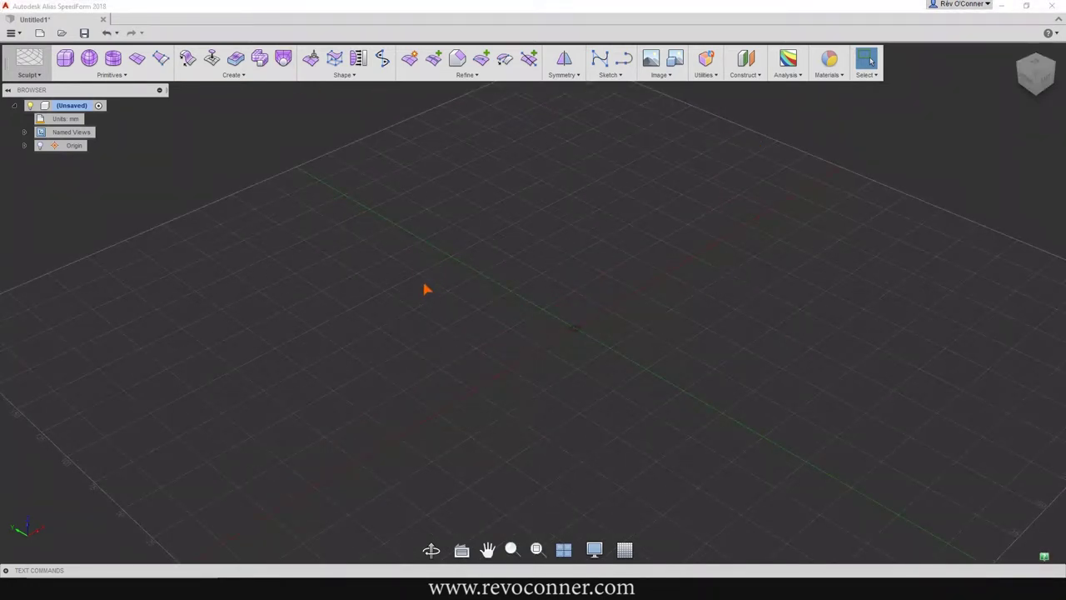
{"action": "left_click", "coordinate": [86, 80]}
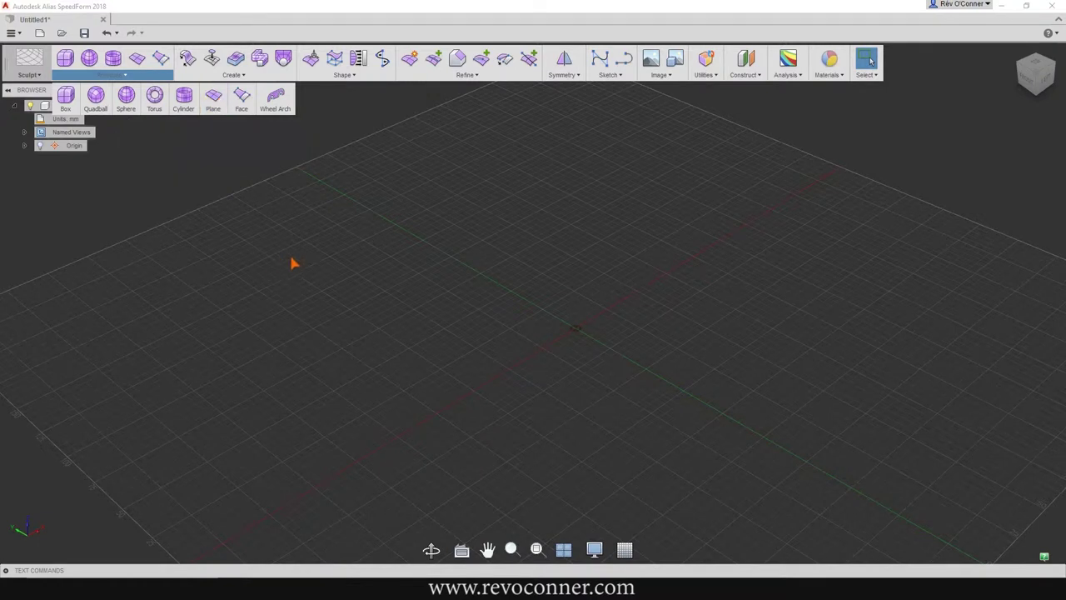
{"action": "left_click", "coordinate": [66, 100]}
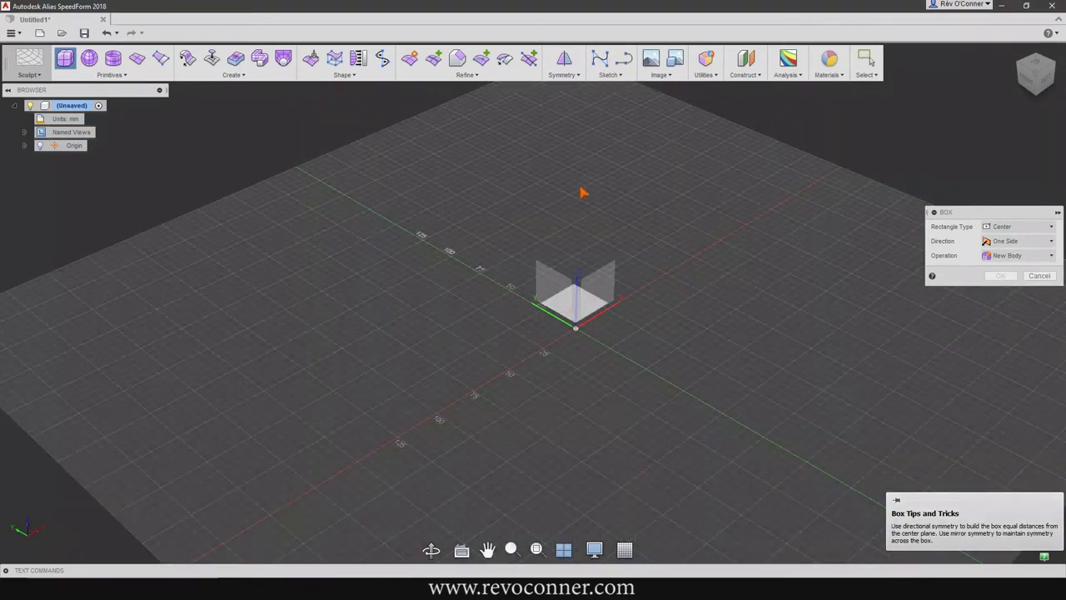
{"action": "left_click", "coordinate": [577, 215]}
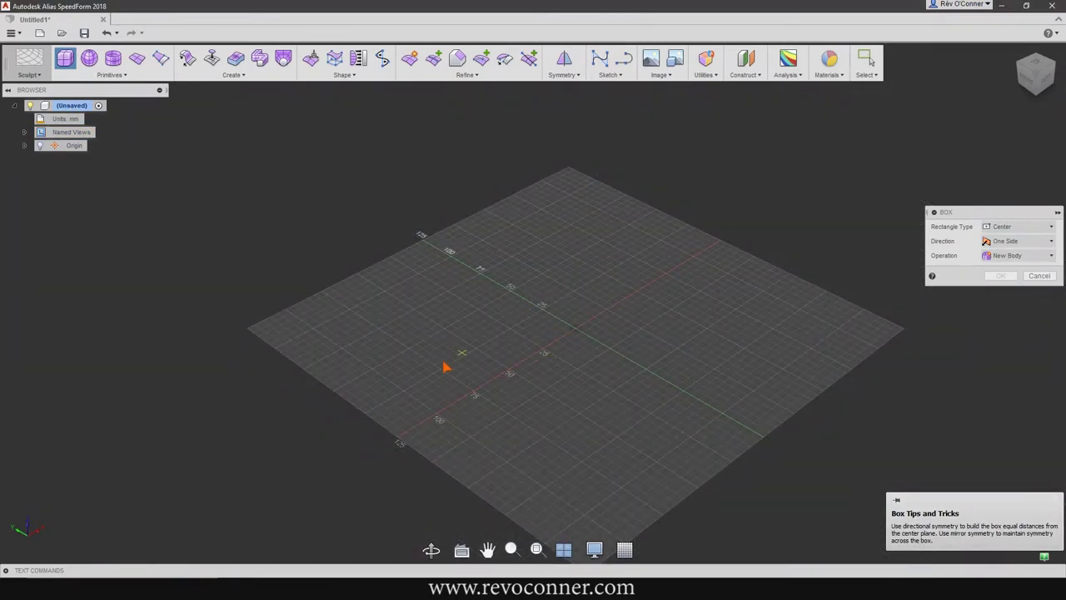
{"action": "left_click", "coordinate": [462, 326]}
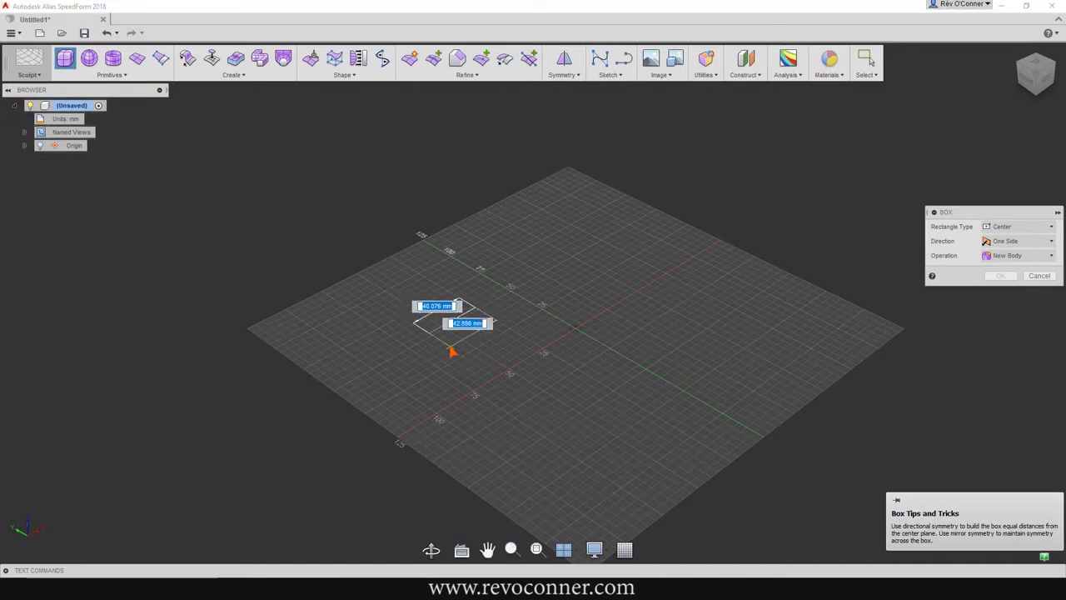
{"action": "left_click", "coordinate": [452, 353]}
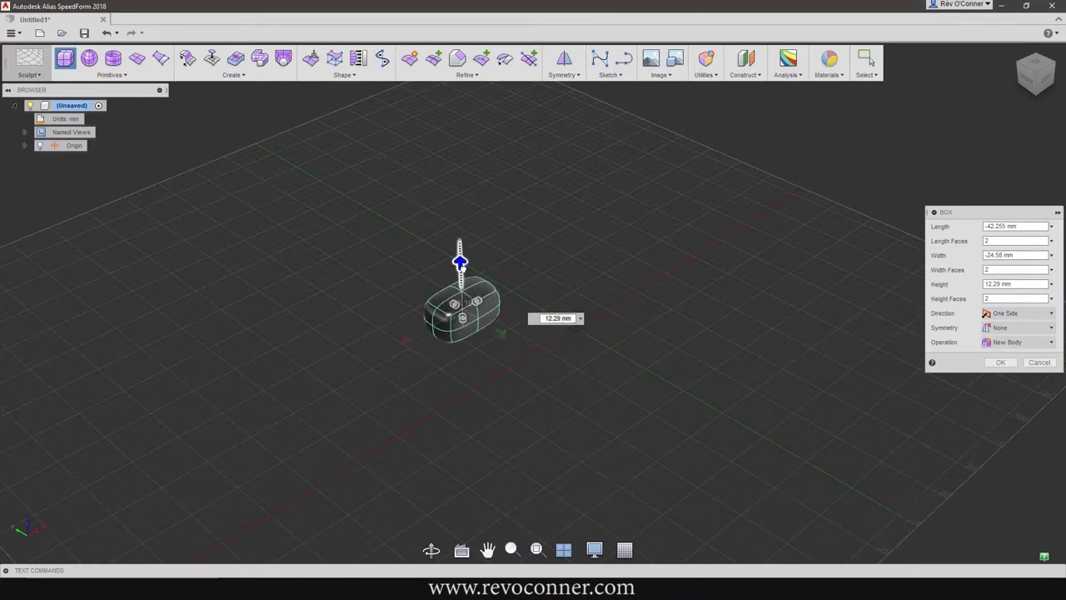
{"action": "left_click_drag", "start_coordinate": [459, 262], "coordinate": [461, 266]}
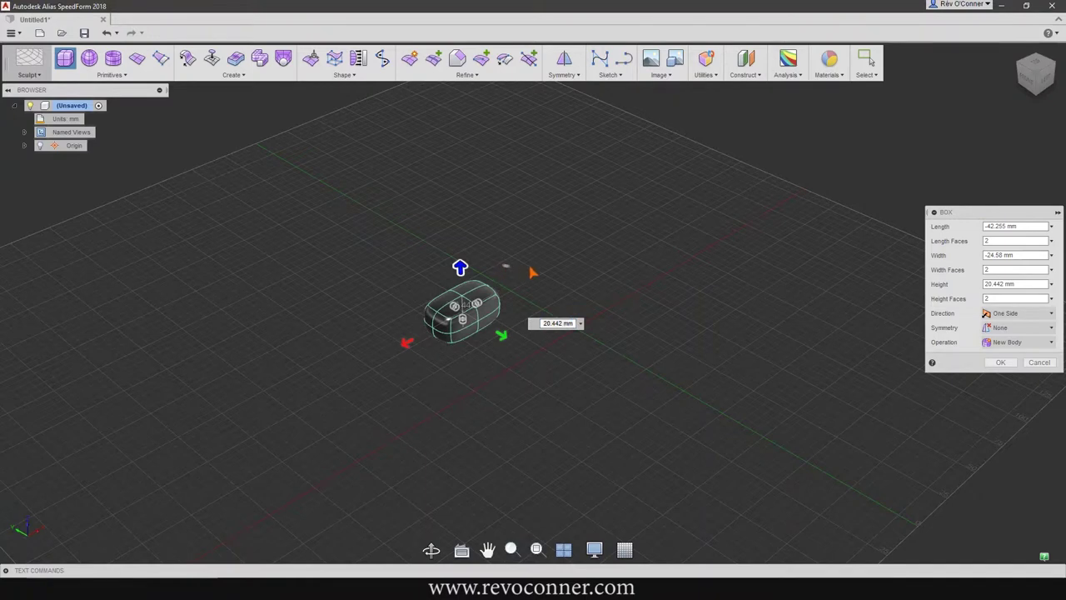
{"action": "right_click_drag", "start_coordinate": [533, 272], "coordinate": [571, 268]}
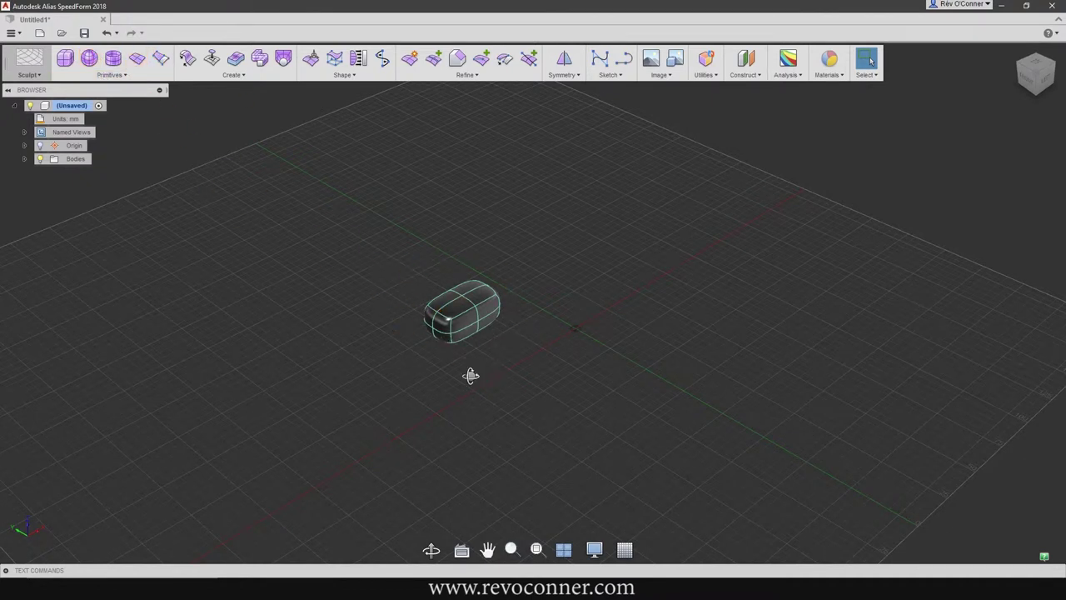
Step: Draw a centre-based plane primitive on the ground plane beside the box, about 51 mm long and 41 mm wide
{"action": "middle_click_drag", "start_coordinate": [448, 371], "coordinate": [381, 318], "text": "shift"}
{"action": "left_click", "coordinate": [137, 57]}
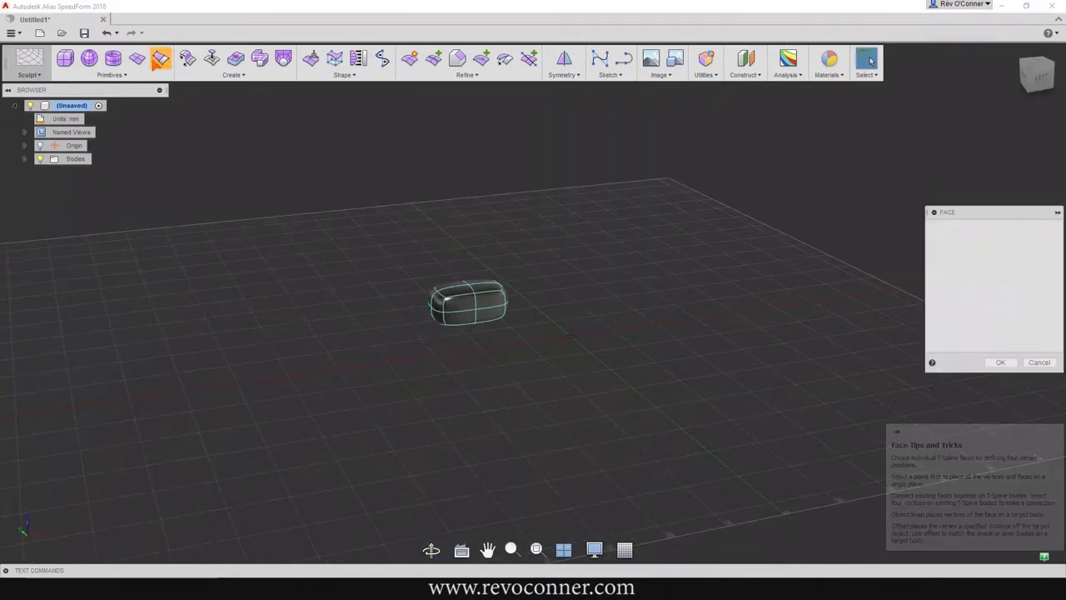
{"action": "left_click", "coordinate": [137, 57]}
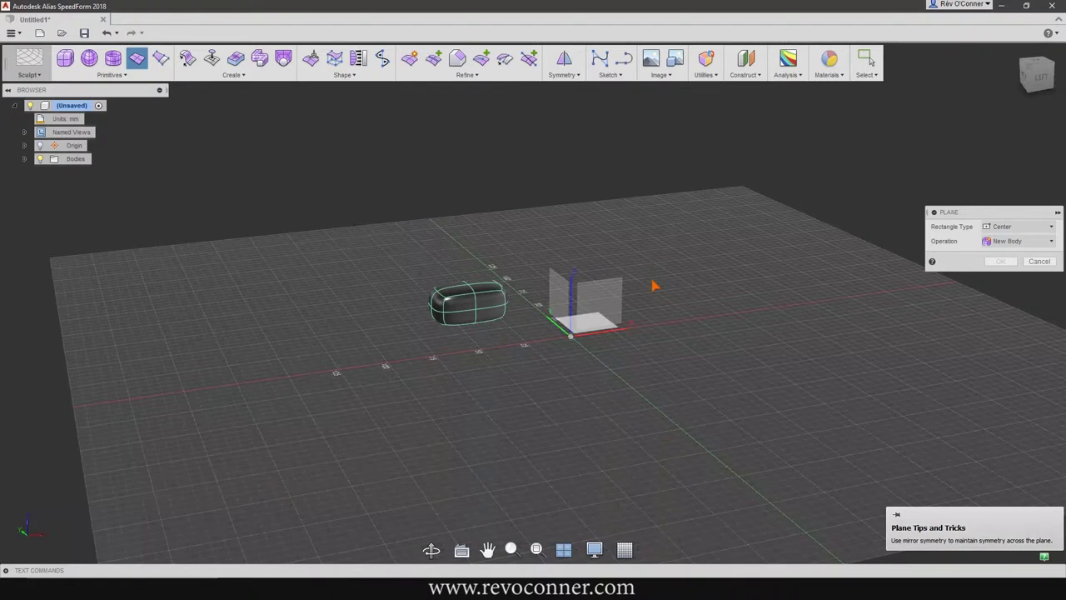
{"action": "left_click", "coordinate": [654, 286]}
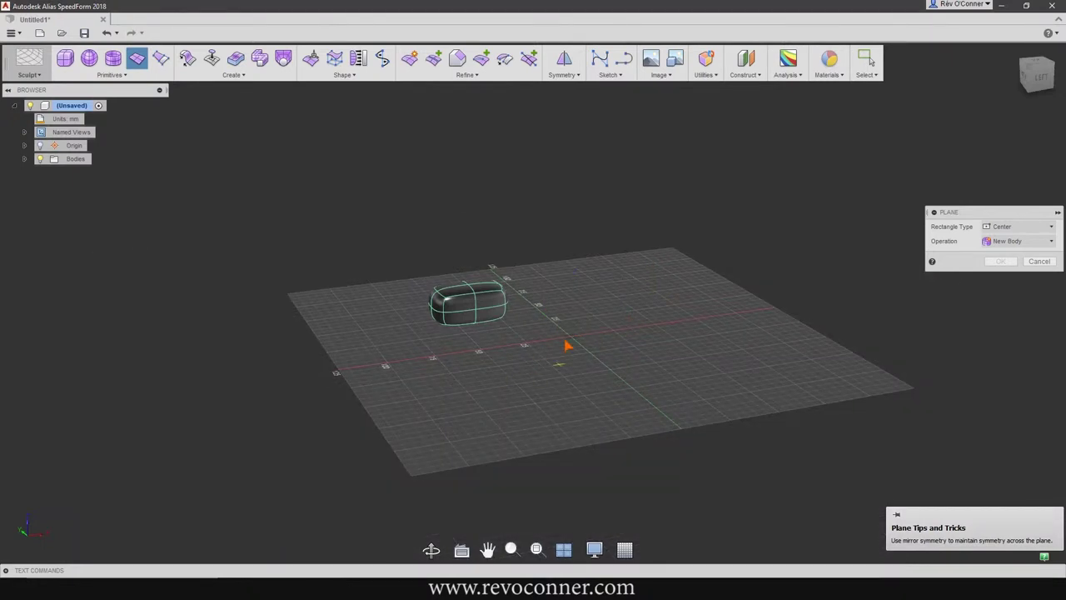
{"action": "left_click", "coordinate": [485, 375]}
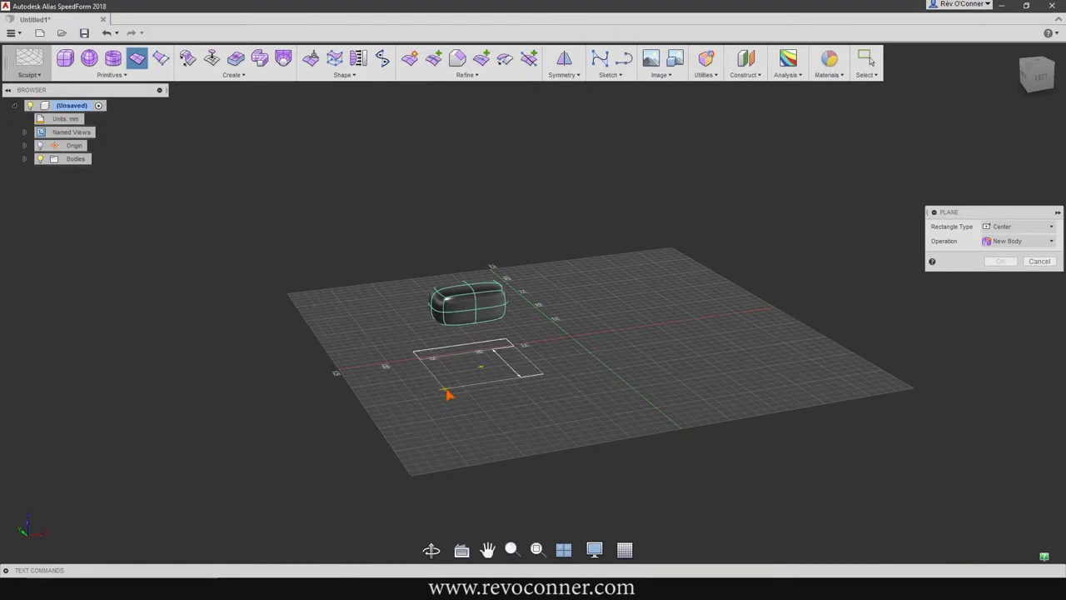
{"action": "left_click", "coordinate": [448, 394]}
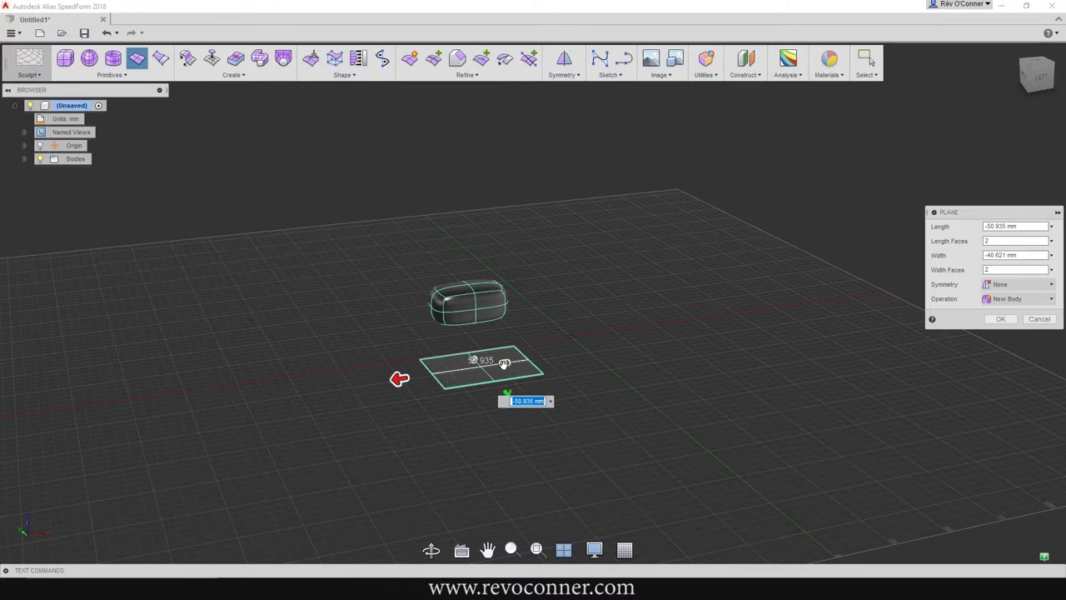
Step: Set both the length faces and width faces of the plane to 1 and accept it as a new body
{"action": "key", "text": "Tab"}
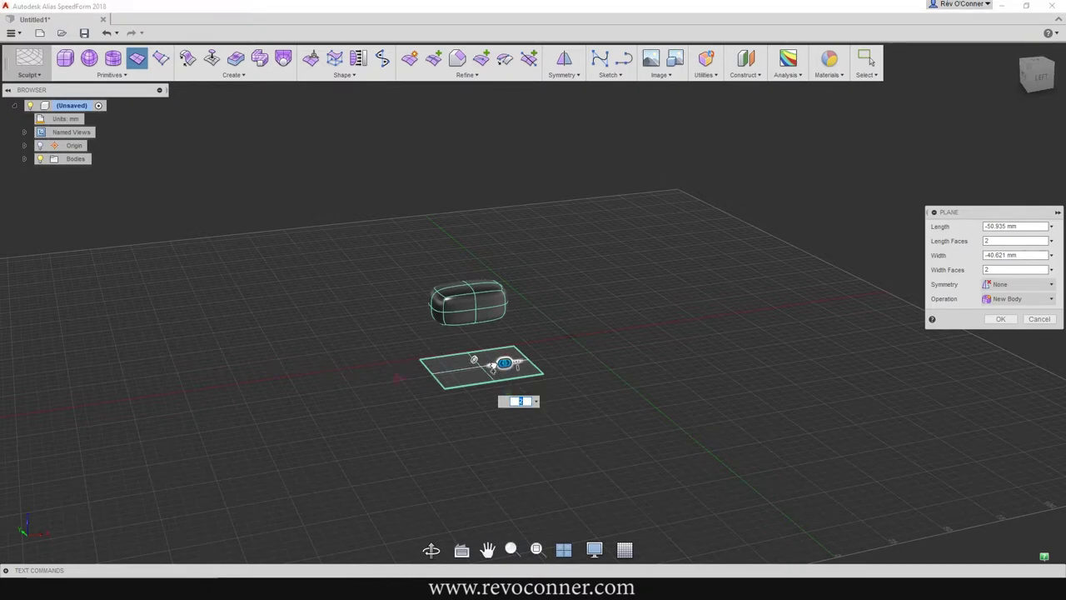
{"action": "type", "text": "5"}
{"action": "type", "text": "1"}
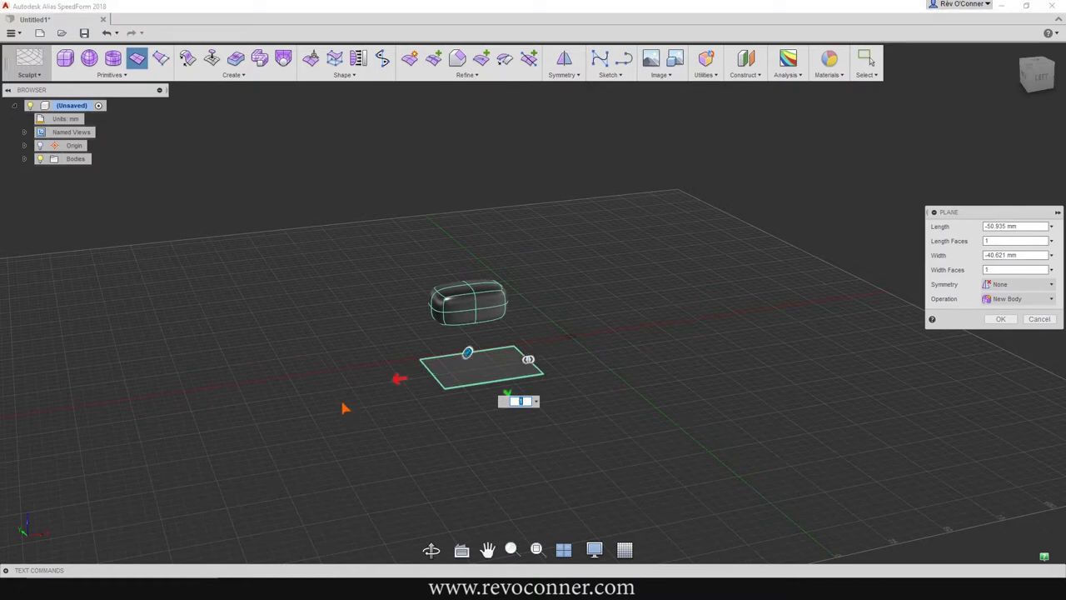
{"action": "key", "text": "Return"}
{"action": "middle_click_drag", "start_coordinate": [370, 430], "coordinate": [422, 485], "text": "shift"}
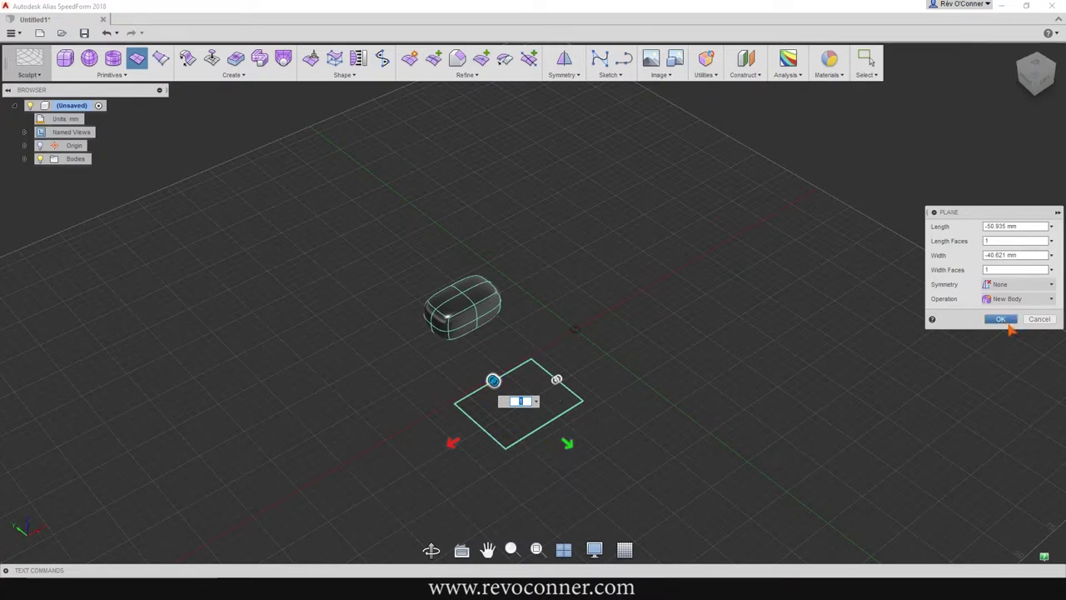
{"action": "right_click", "coordinate": [575, 353]}
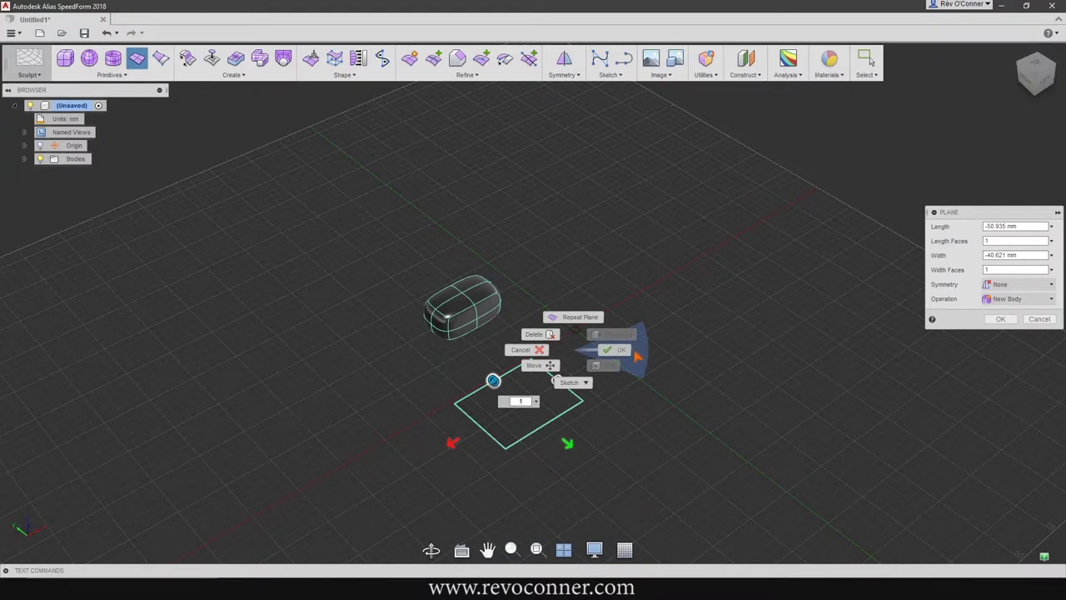
{"action": "left_click", "coordinate": [637, 356]}
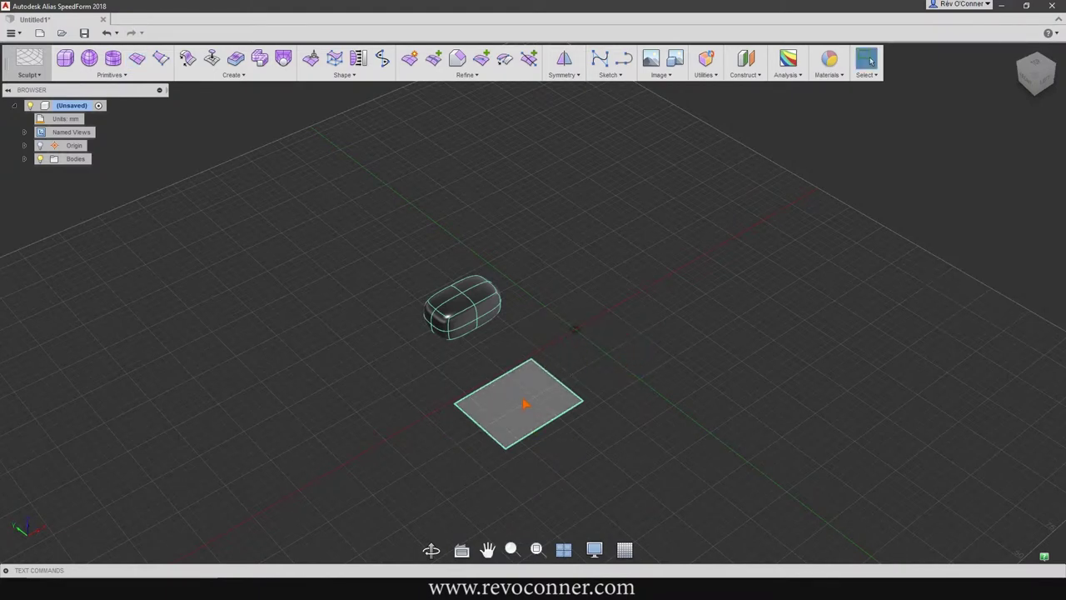
Step: Start Edit Form on the plane's face and compare the bodies in box display and smooth display
{"action": "double_click", "coordinate": [524, 404]}
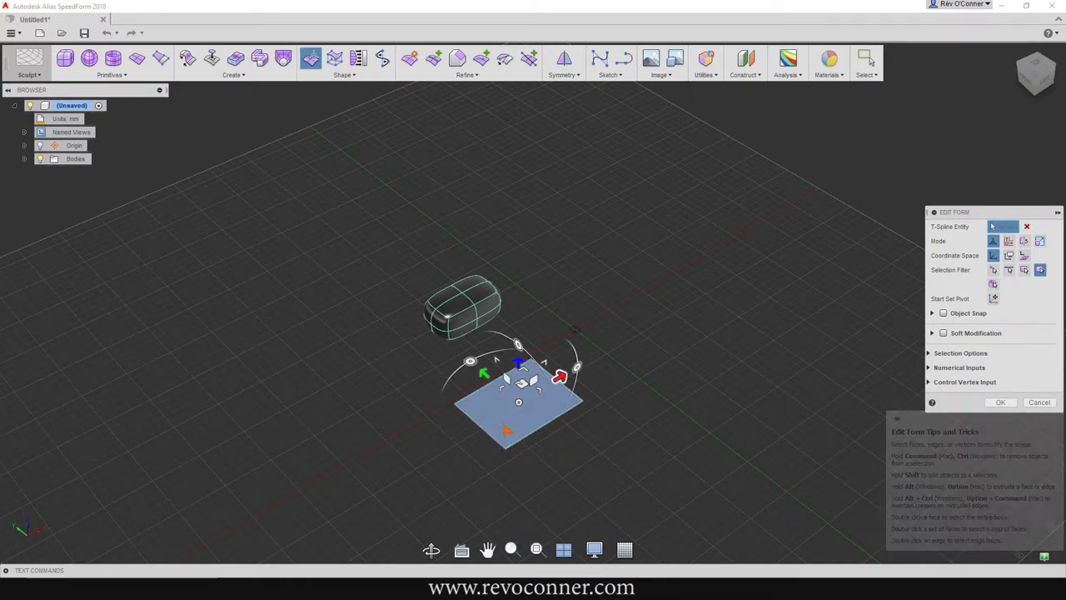
{"action": "left_click", "coordinate": [442, 447]}
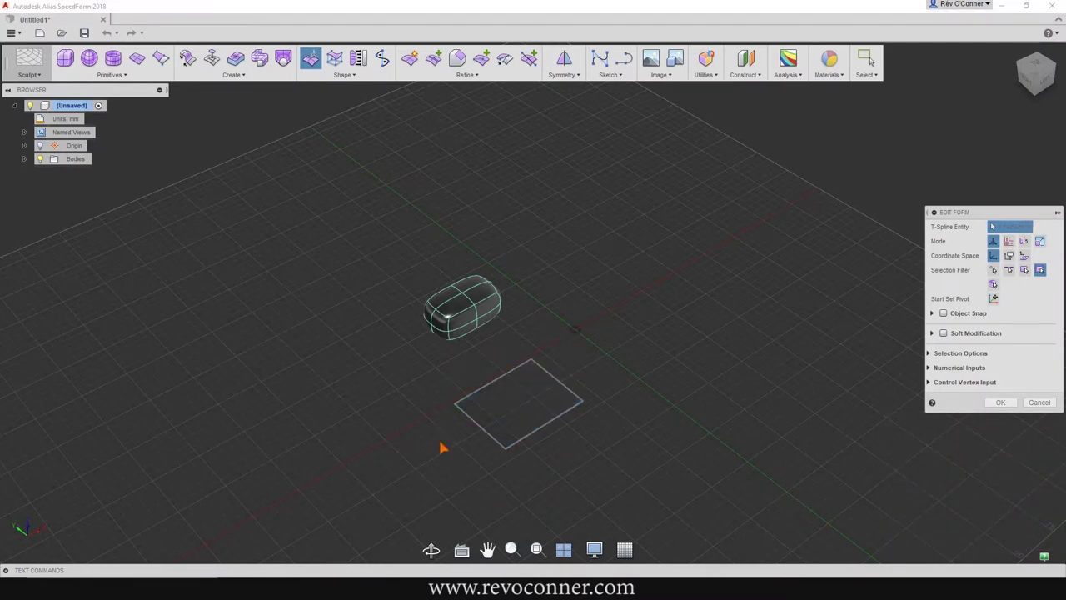
{"action": "key", "text": "alt+1"}
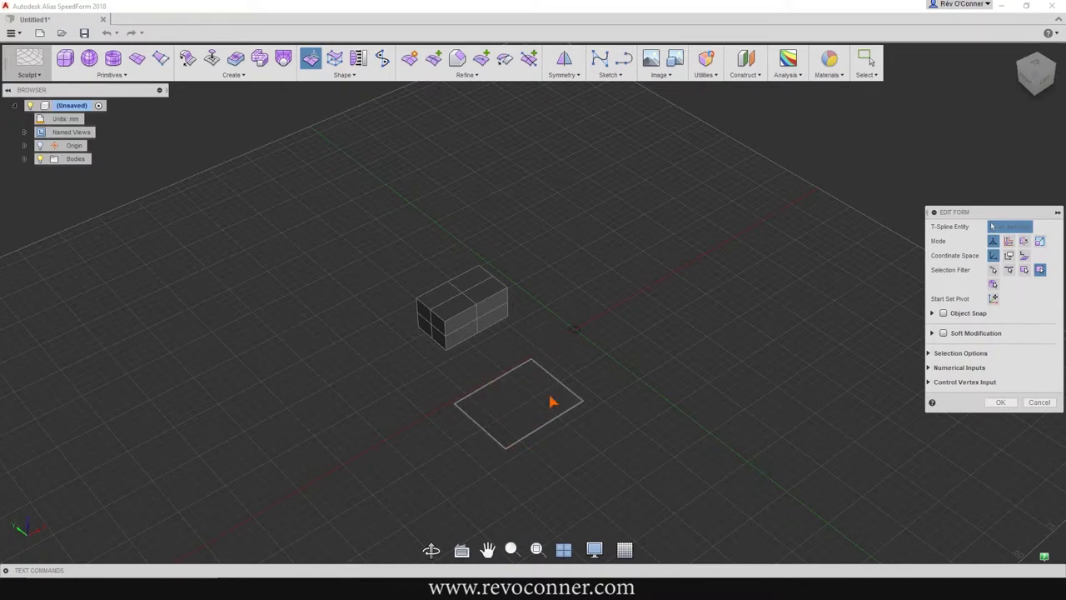
{"action": "left_click", "coordinate": [459, 330]}
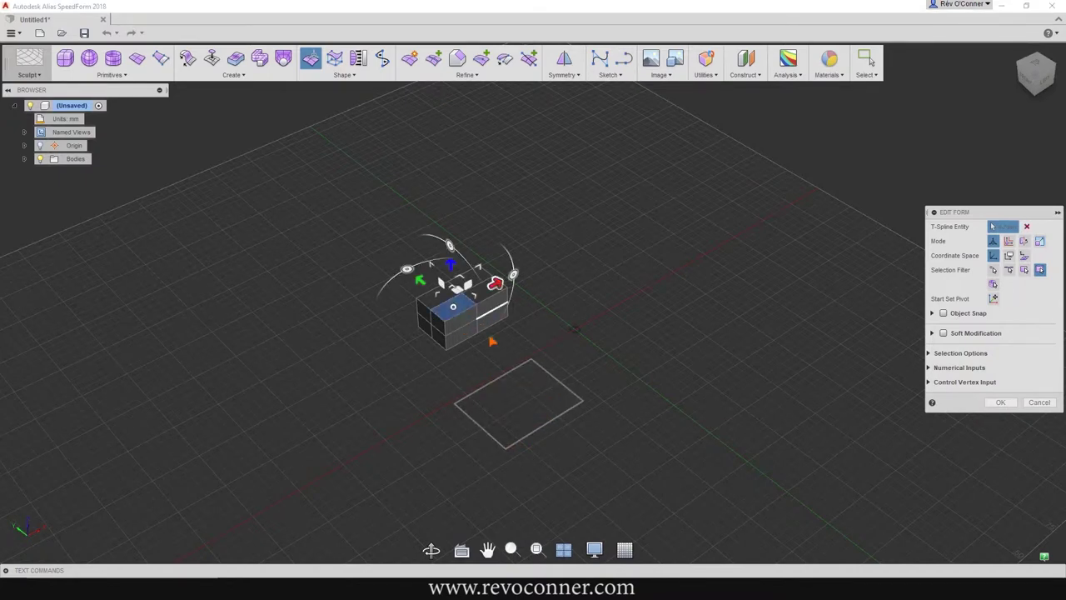
{"action": "left_click", "coordinate": [605, 457]}
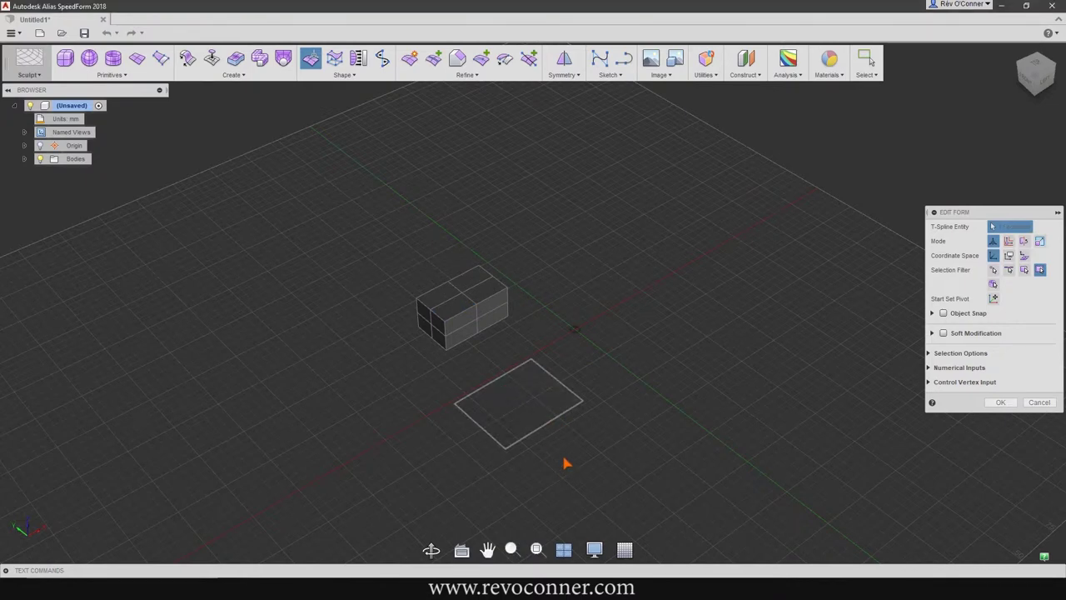
{"action": "key", "text": "alt+3"}
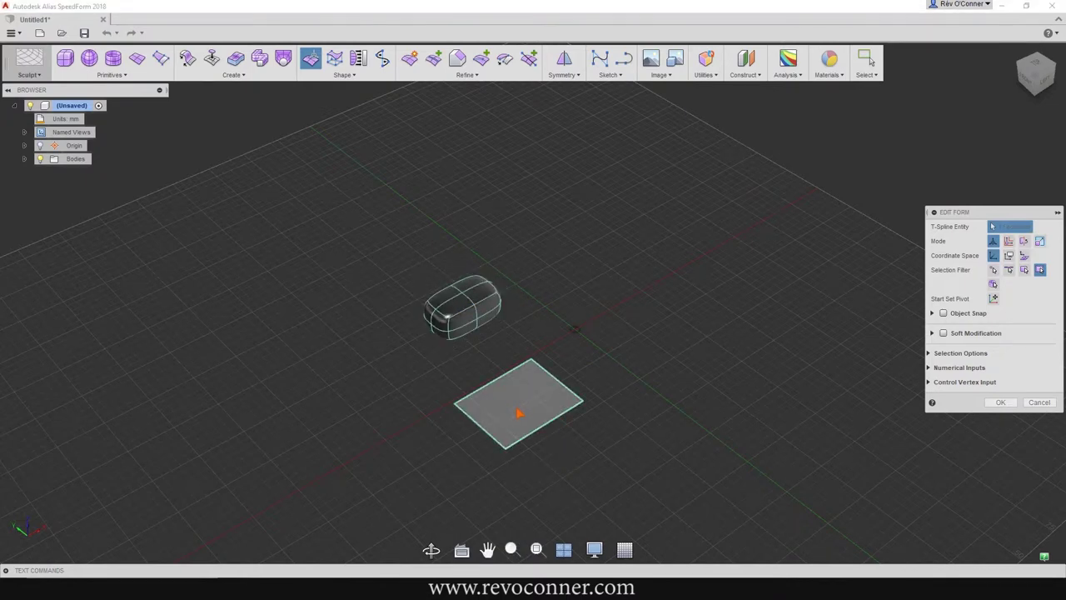
Step: Select all four boundary edges of the plane together in Edit Form
{"action": "left_click", "coordinate": [518, 408]}
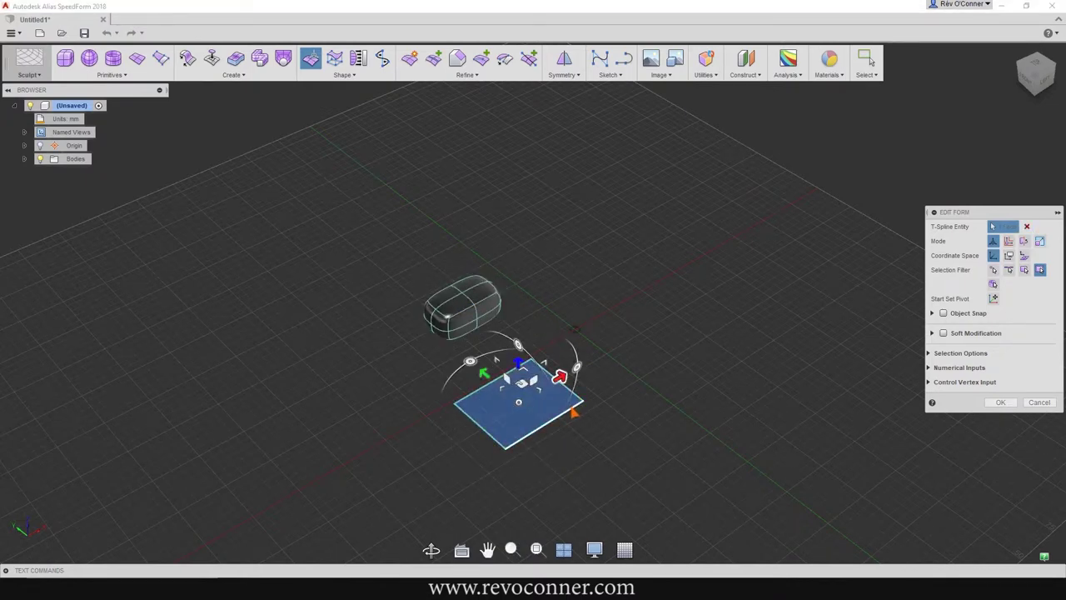
{"action": "left_click", "coordinate": [574, 411]}
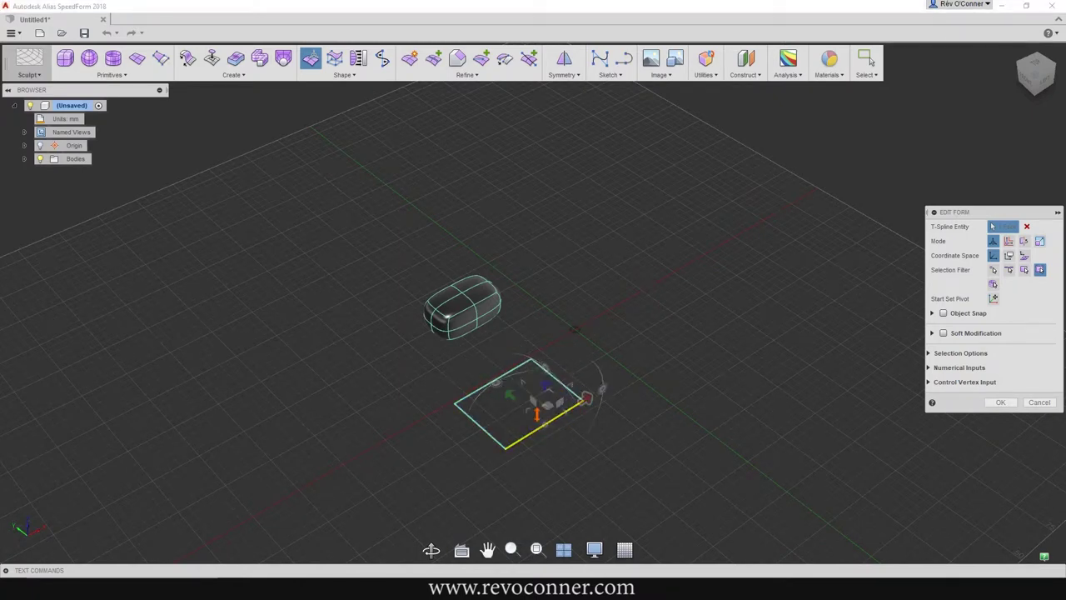
{"action": "key", "text": "Escape"}
{"action": "scroll", "coordinate": [542, 385], "scroll_direction": "up", "scroll_amount": 6}
{"action": "middle_click_drag", "start_coordinate": [484, 336], "coordinate": [492, 144]}
{"action": "left_click", "coordinate": [546, 381]}
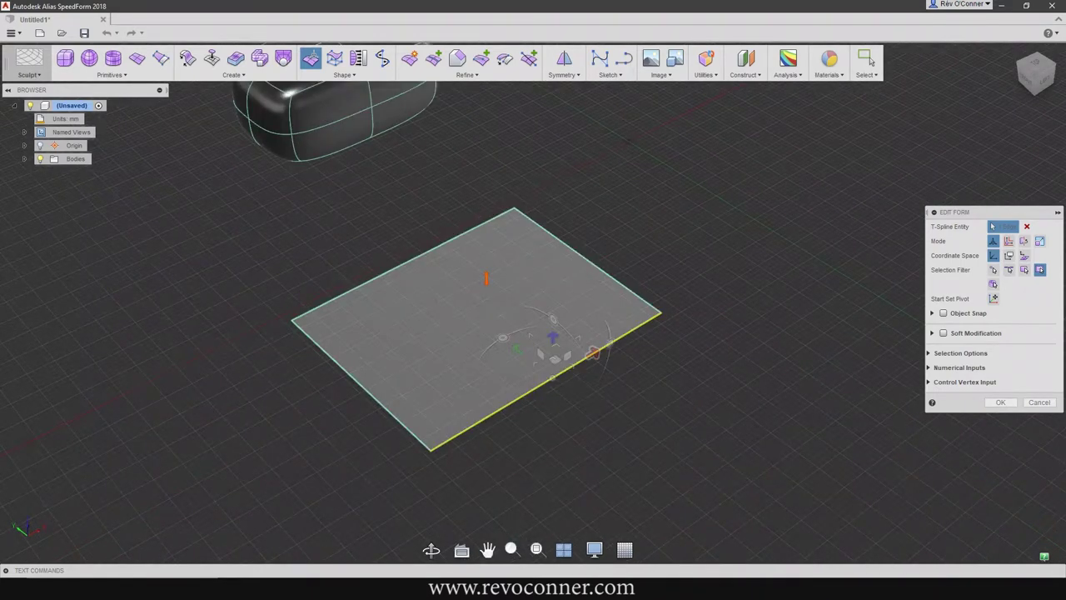
{"action": "scroll", "coordinate": [486, 278], "scroll_direction": "up", "scroll_amount": 2}
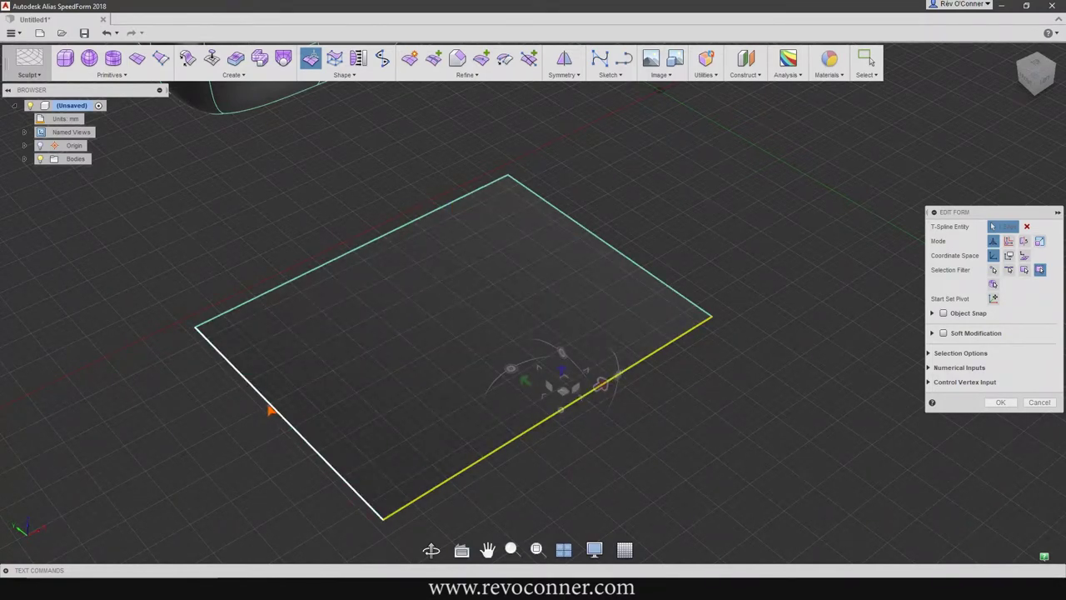
{"action": "left_click", "coordinate": [269, 408], "text": "shift"}
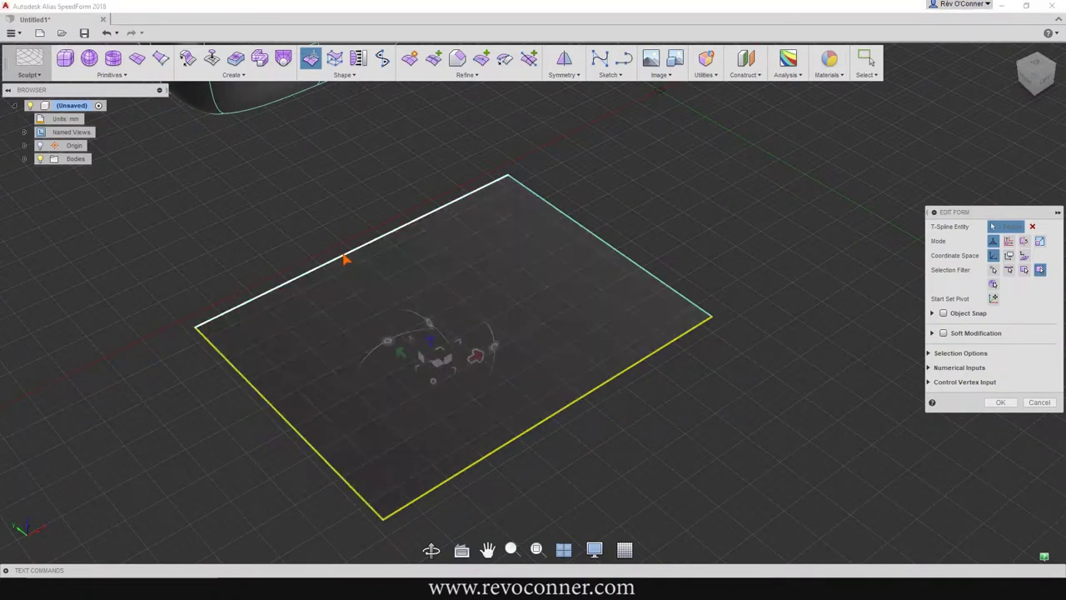
{"action": "left_click", "coordinate": [354, 253], "text": "shift"}
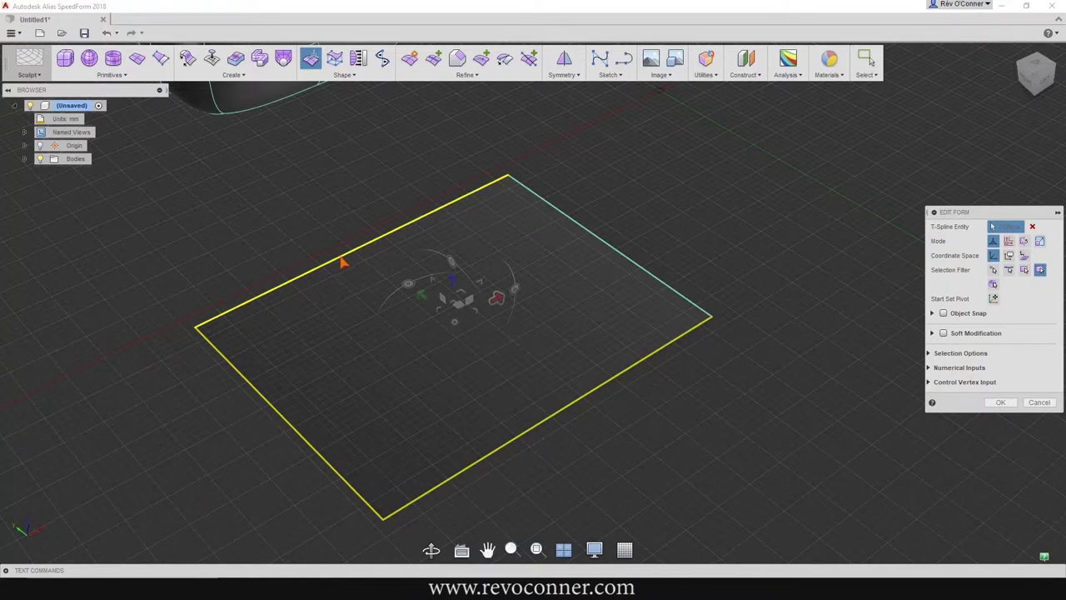
{"action": "left_click", "coordinate": [344, 262]}
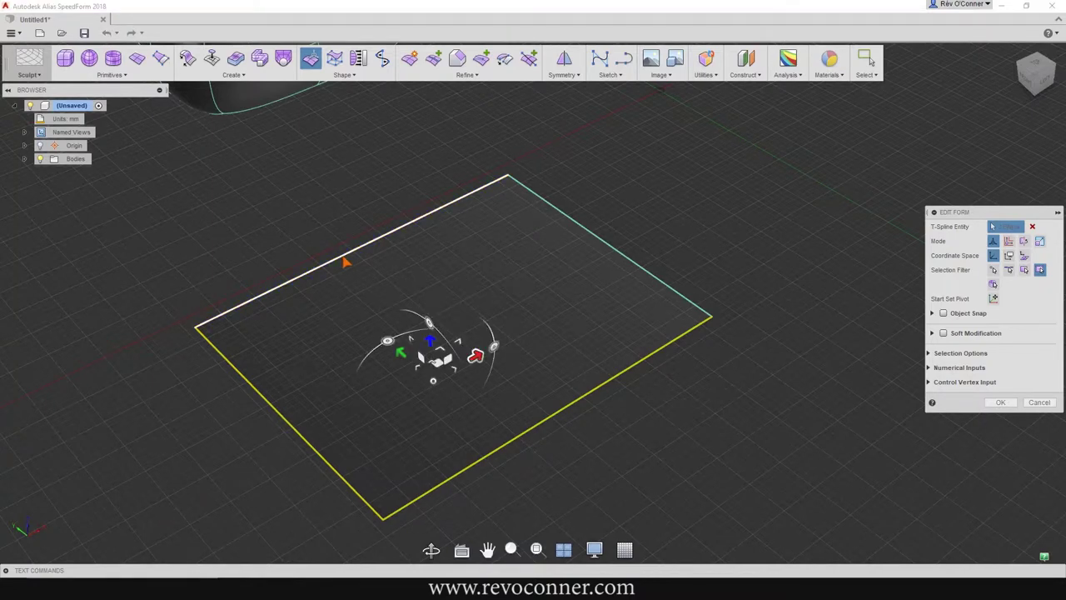
{"action": "left_click", "coordinate": [608, 248]}
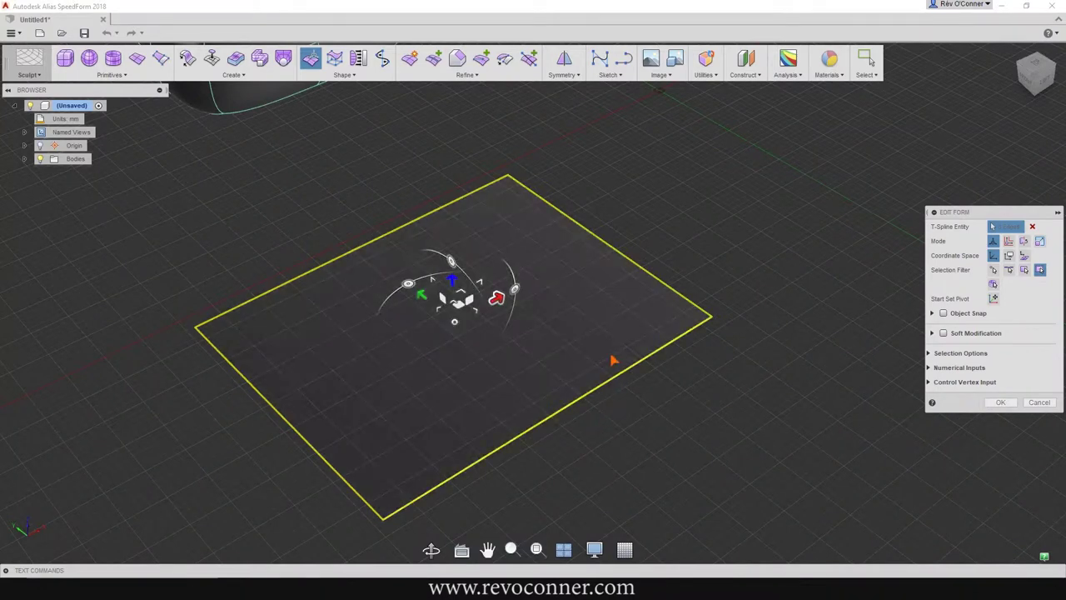
Step: Extrude the plane's four selected edges vertically upward to form the walls of an open box
{"action": "scroll", "coordinate": [531, 309], "scroll_direction": "down", "scroll_amount": 5}
{"action": "left_click", "coordinate": [522, 306]}
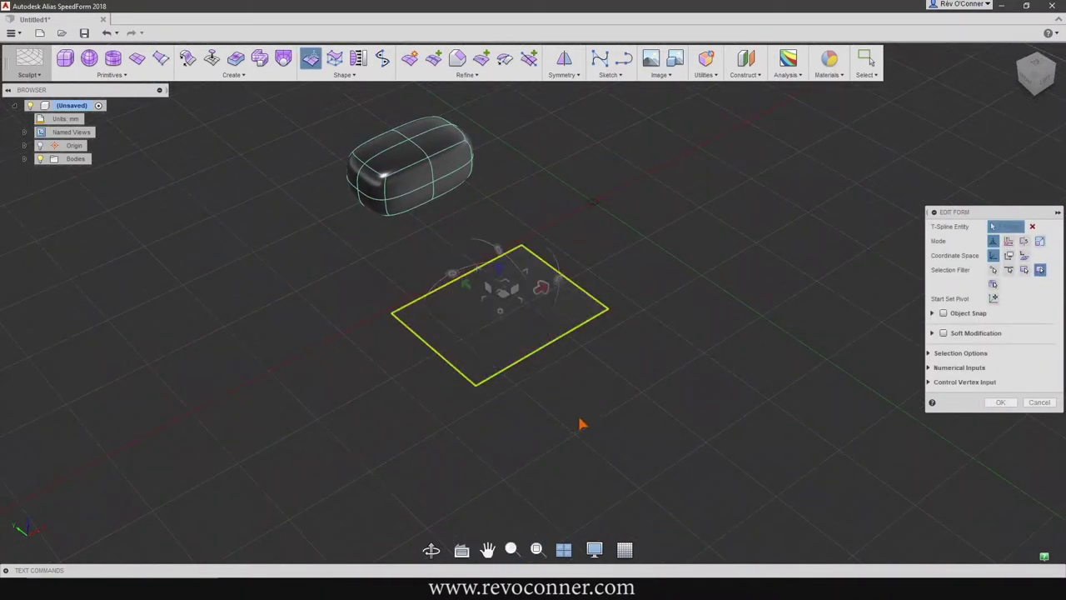
{"action": "middle_click_drag", "start_coordinate": [596, 388], "coordinate": [610, 341], "text": "shift"}
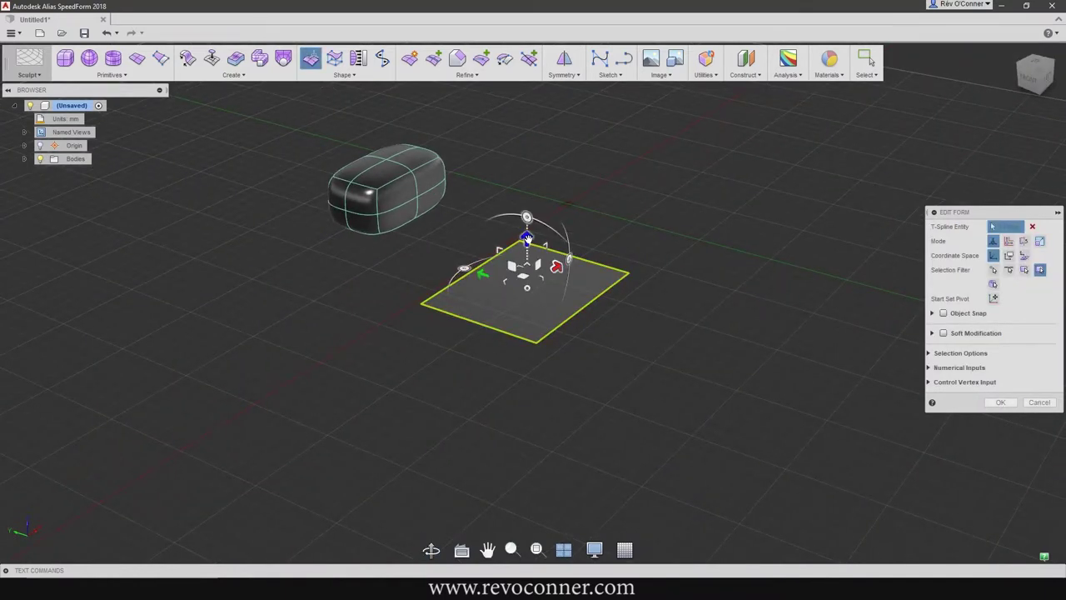
{"action": "left_click_drag", "start_coordinate": [526, 239], "coordinate": [538, 163]}
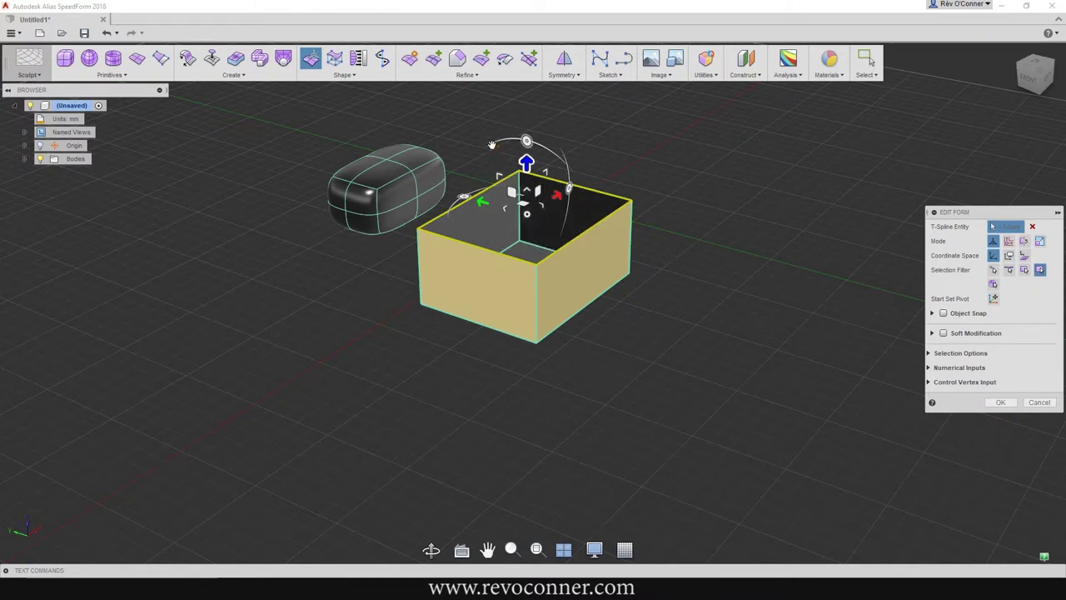
Step: Fill the open top of the extruded box with Fill Hole in Reduced Star mode, without maintaining crease edges
{"action": "right_click", "coordinate": [578, 286]}
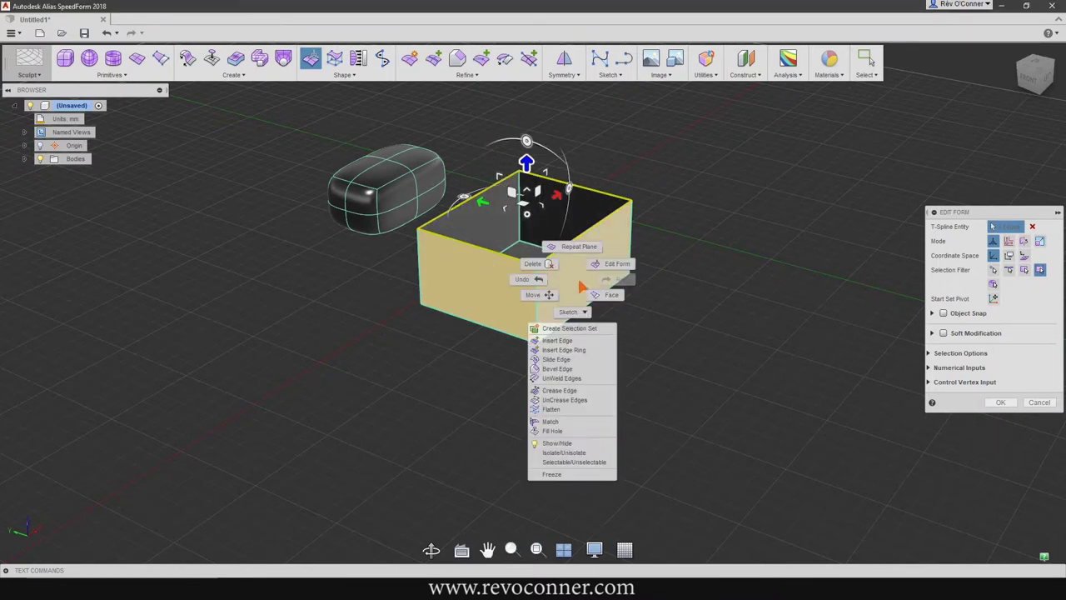
{"action": "left_click", "coordinate": [581, 287]}
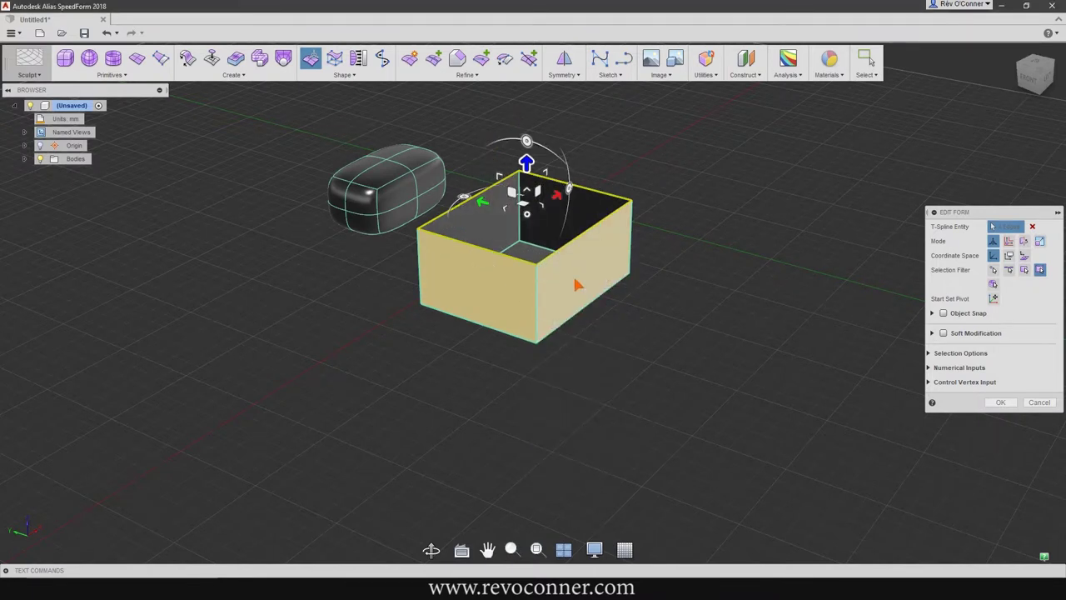
{"action": "left_click", "coordinate": [225, 75]}
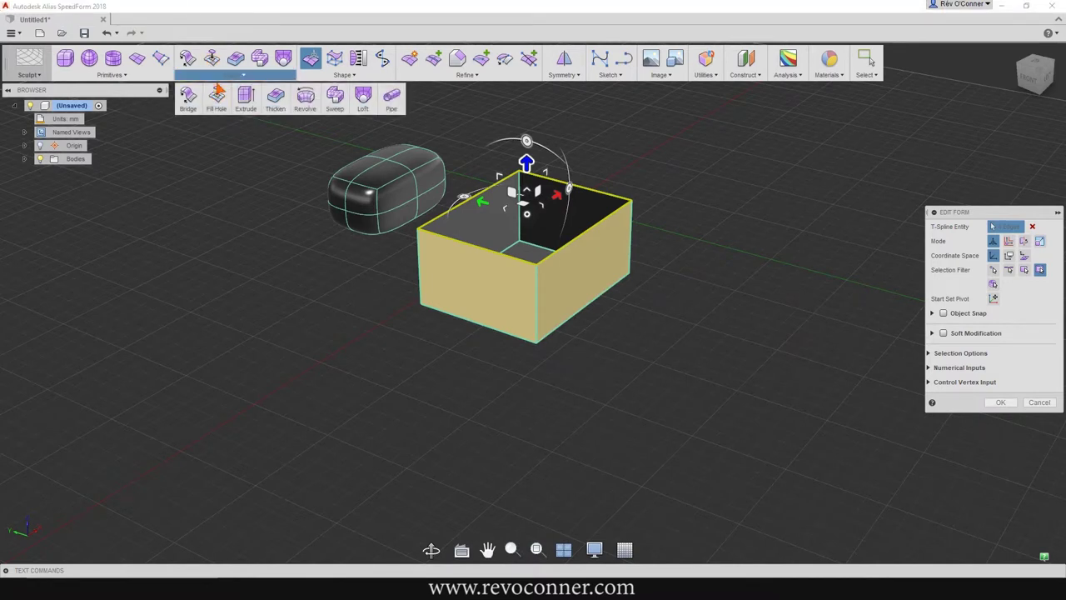
{"action": "left_click", "coordinate": [217, 102]}
{"action": "left_click", "coordinate": [214, 67]}
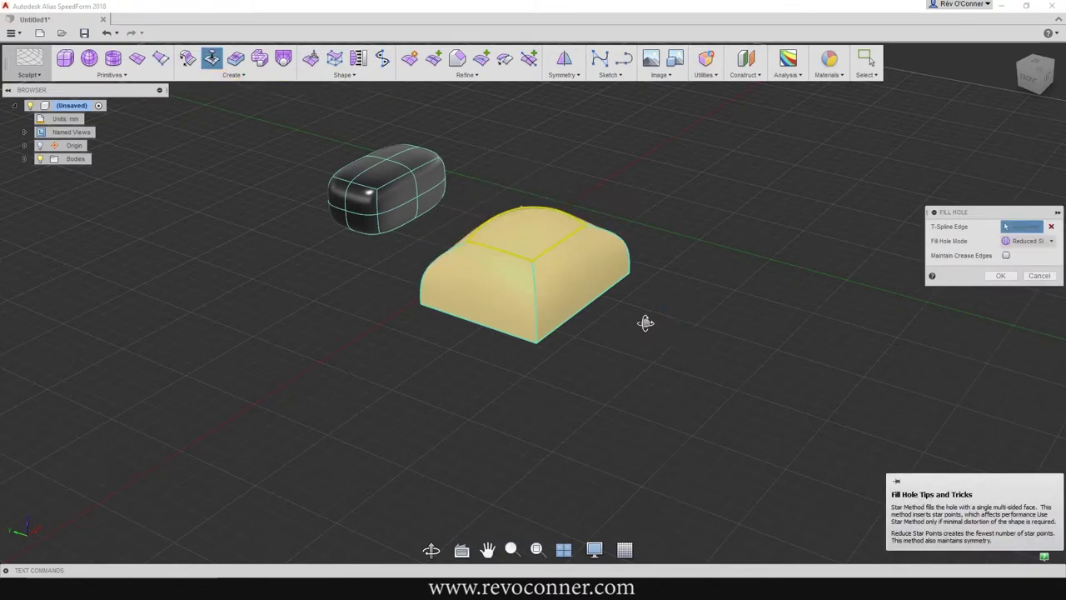
{"action": "middle_click_drag", "start_coordinate": [642, 316], "coordinate": [556, 340], "text": "shift"}
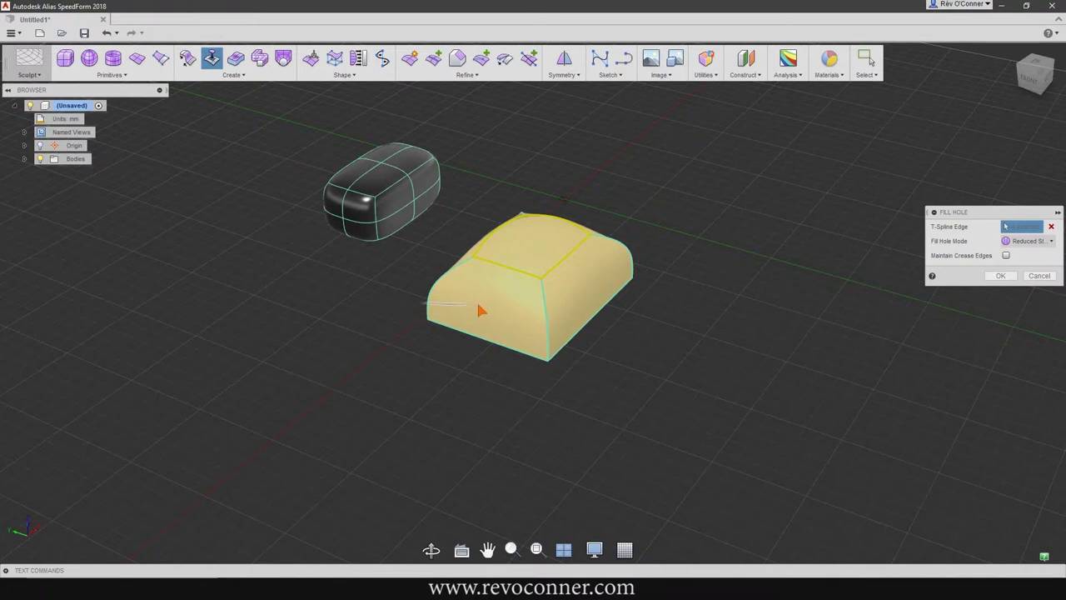
{"action": "key", "text": "Return"}
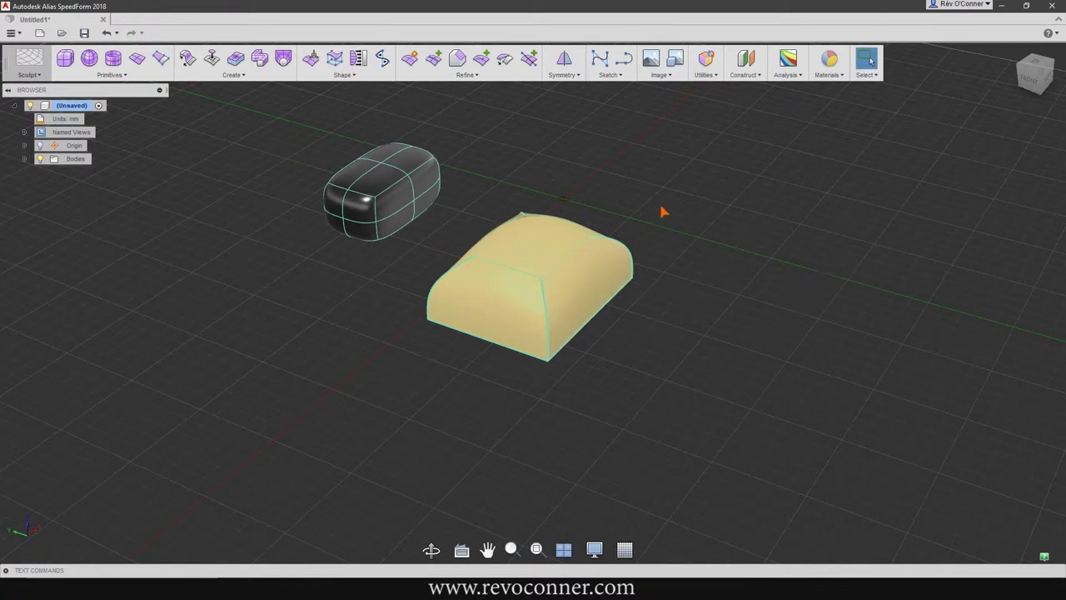
Step: Select all faces of the filled body in Edit Form and reverse their normals
{"action": "middle_click_drag", "start_coordinate": [744, 311], "coordinate": [309, 300], "text": "shift"}
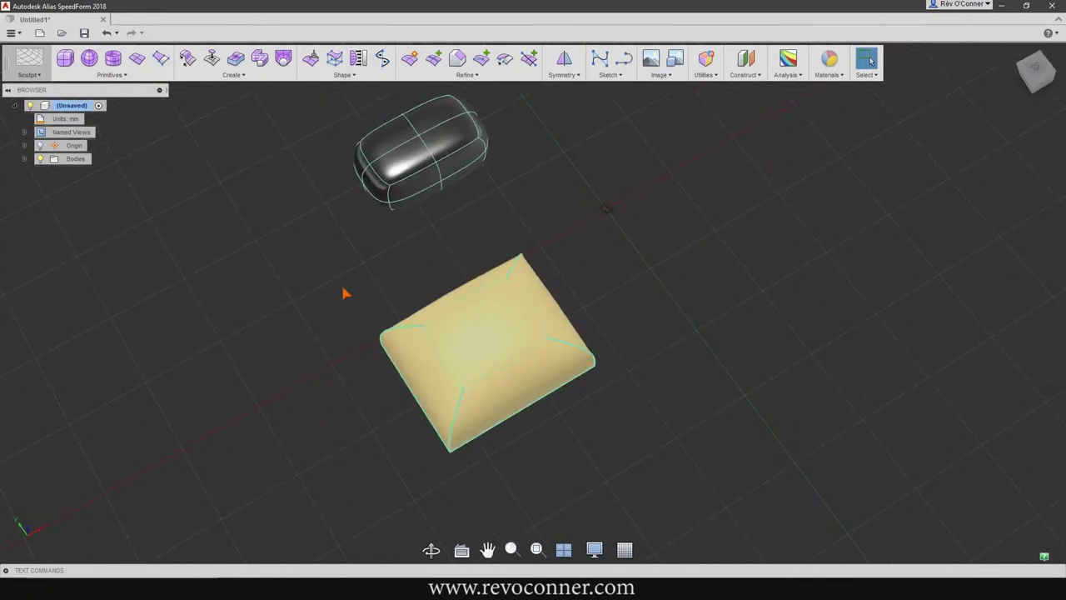
{"action": "right_click_drag", "start_coordinate": [346, 293], "coordinate": [605, 274]}
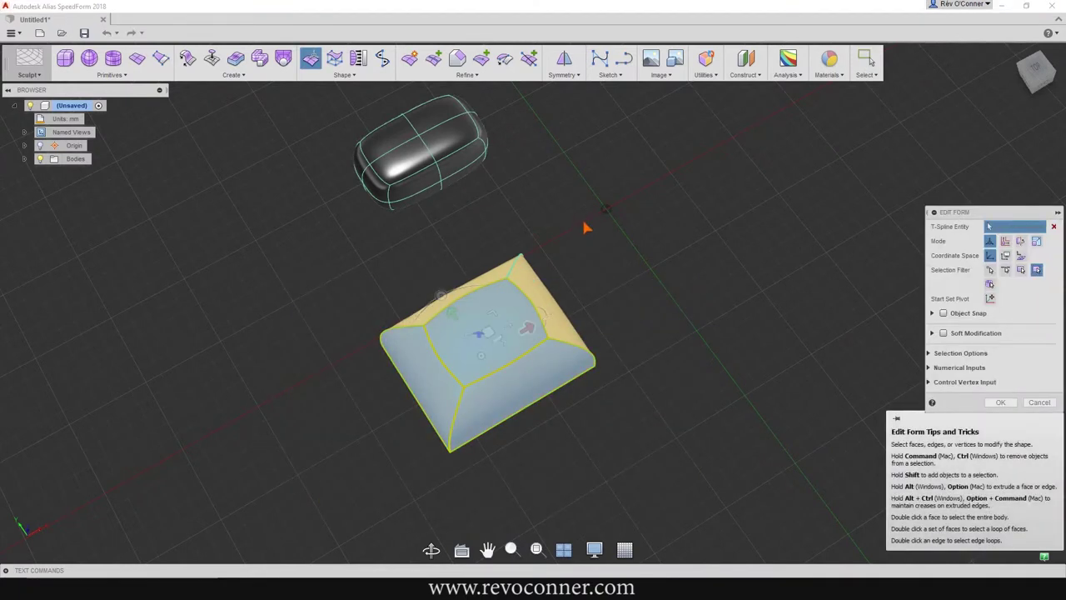
{"action": "left_click_drag", "start_coordinate": [585, 227], "coordinate": [375, 445]}
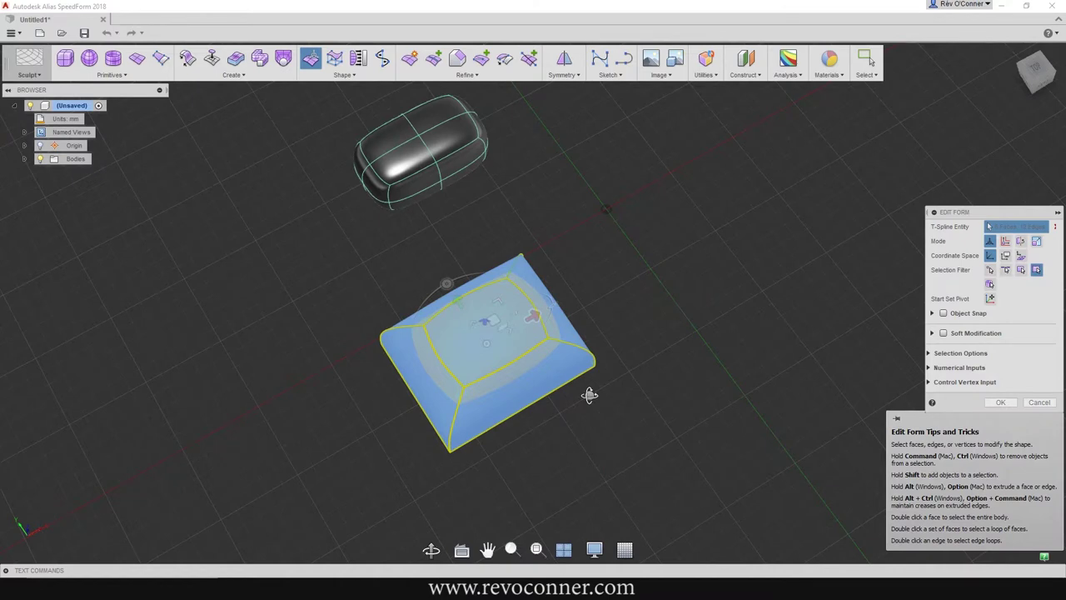
{"action": "middle_click_drag", "start_coordinate": [589, 394], "coordinate": [702, 73], "text": "shift"}
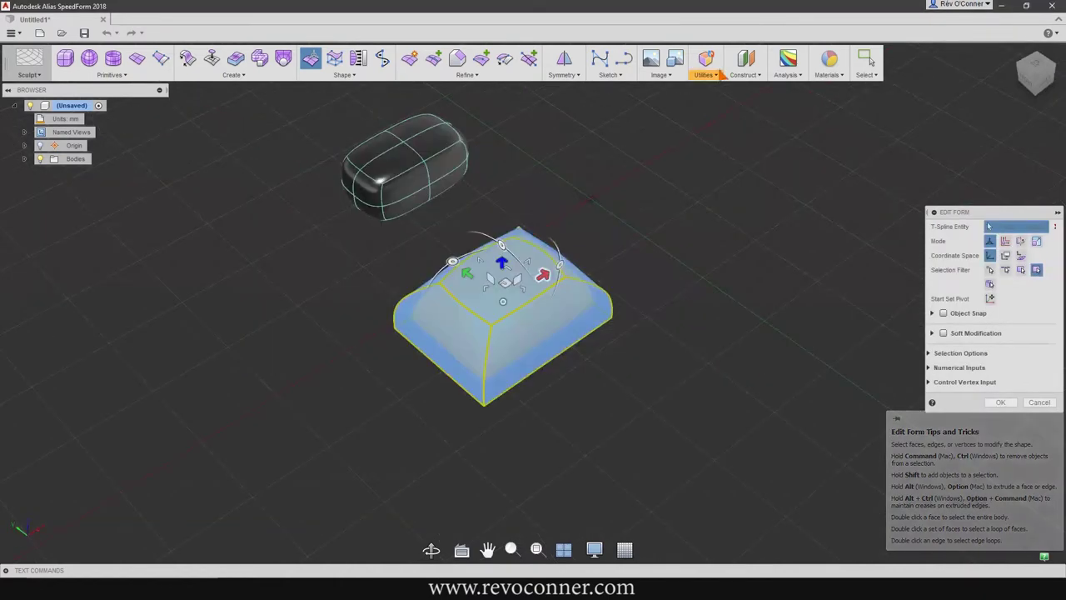
{"action": "left_click", "coordinate": [717, 75]}
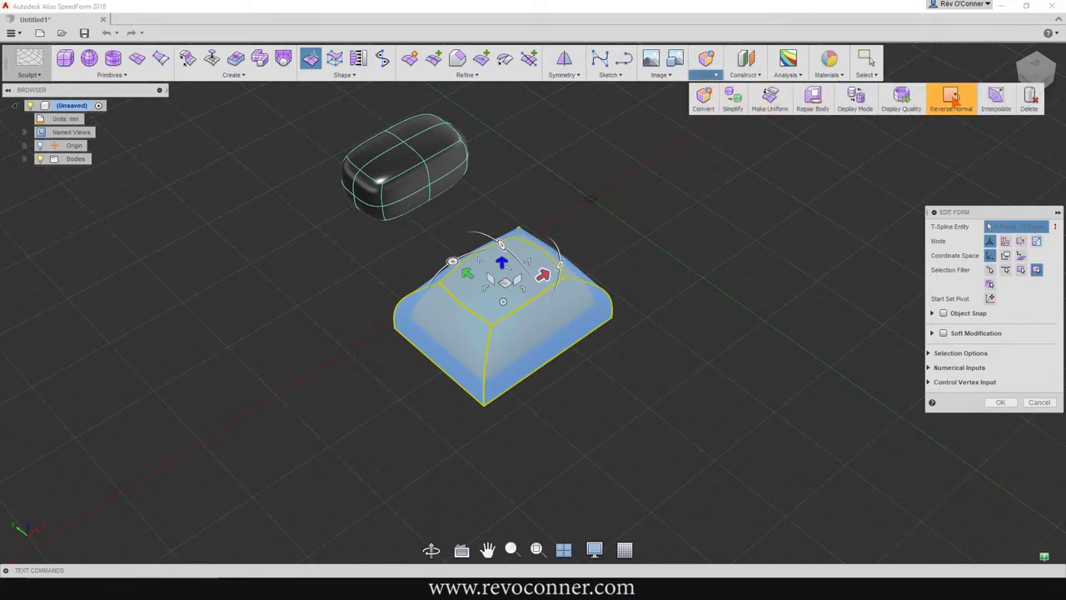
{"action": "left_click", "coordinate": [952, 99]}
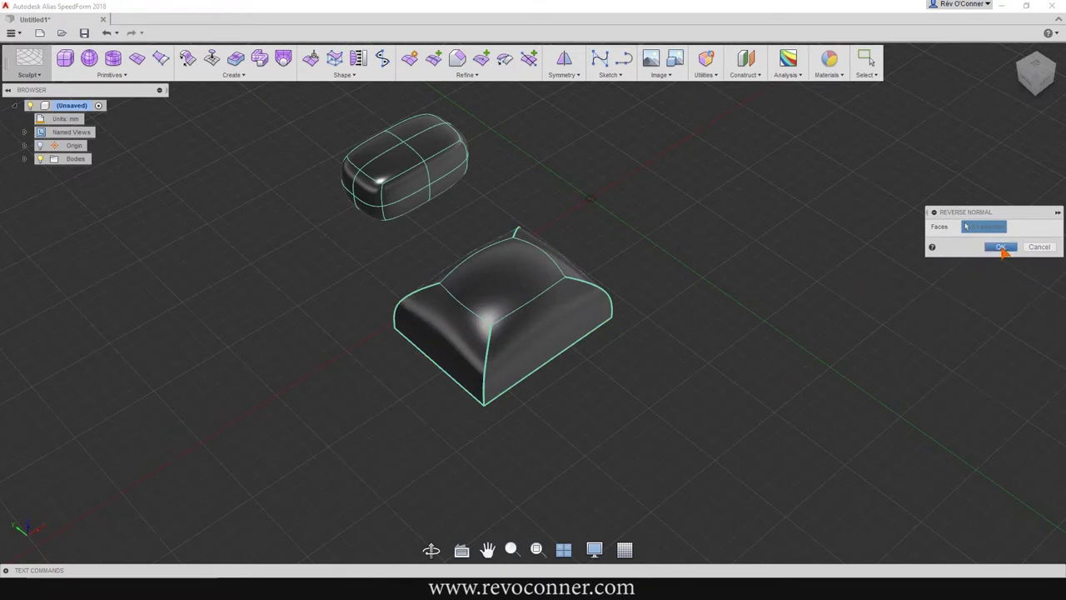
{"action": "left_click", "coordinate": [1002, 247]}
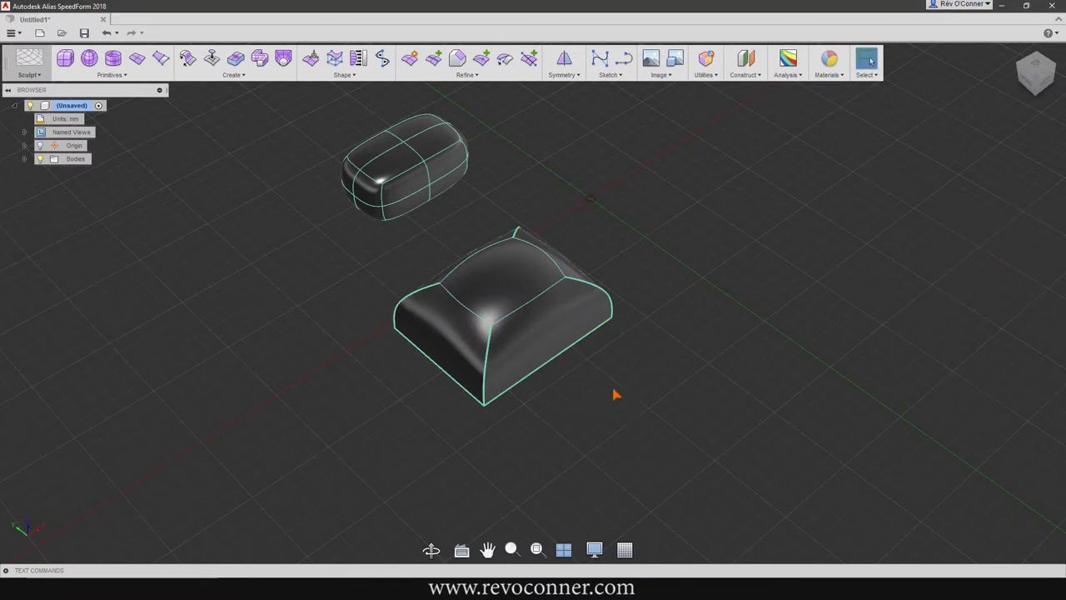
{"action": "middle_click_drag", "start_coordinate": [613, 379], "coordinate": [692, 325], "text": "shift"}
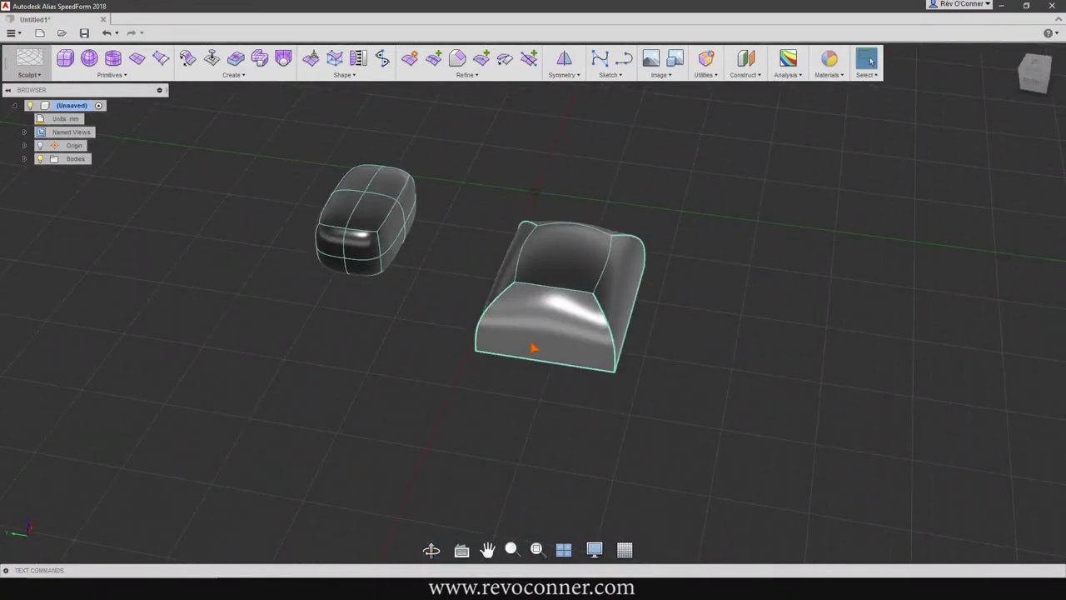
{"action": "middle_click_drag", "start_coordinate": [371, 304], "coordinate": [399, 251], "text": "shift"}
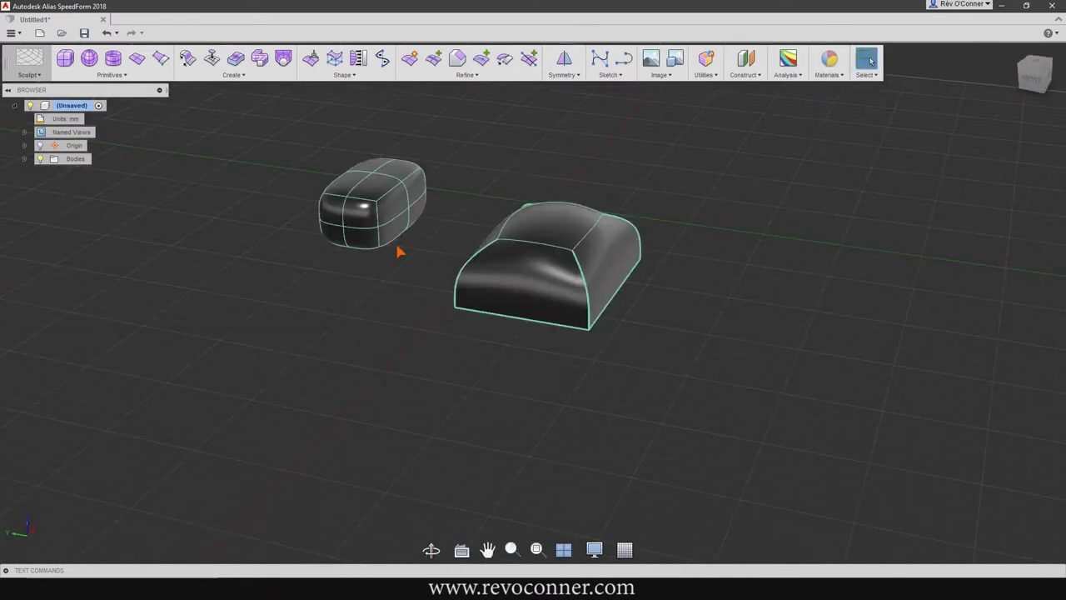
{"action": "middle_click_drag", "start_coordinate": [409, 333], "coordinate": [341, 427], "text": "shift"}
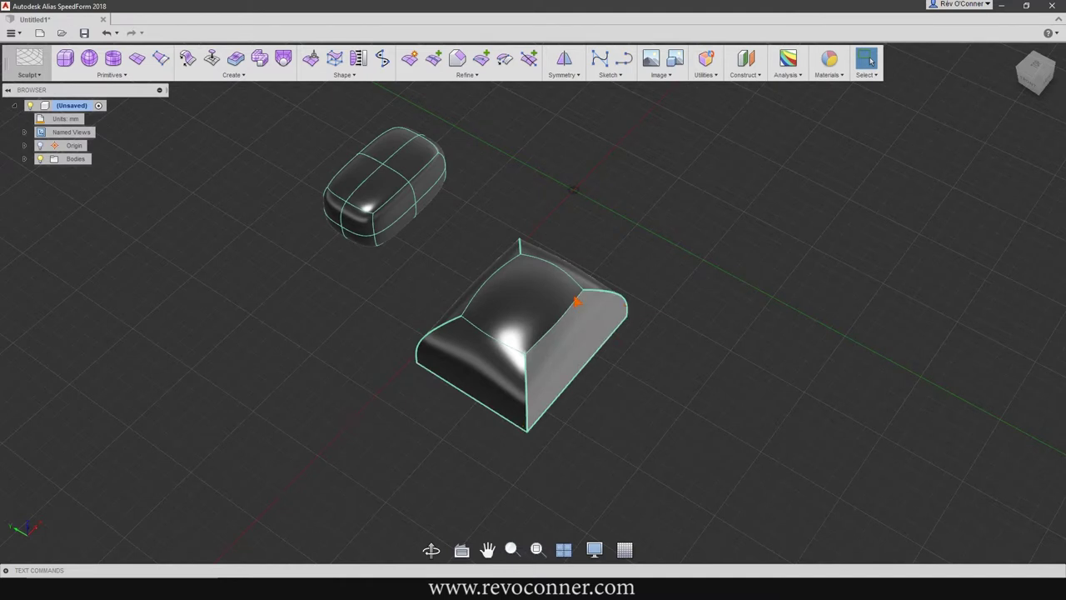
{"action": "scroll", "coordinate": [641, 322], "scroll_direction": "up", "scroll_amount": 3}
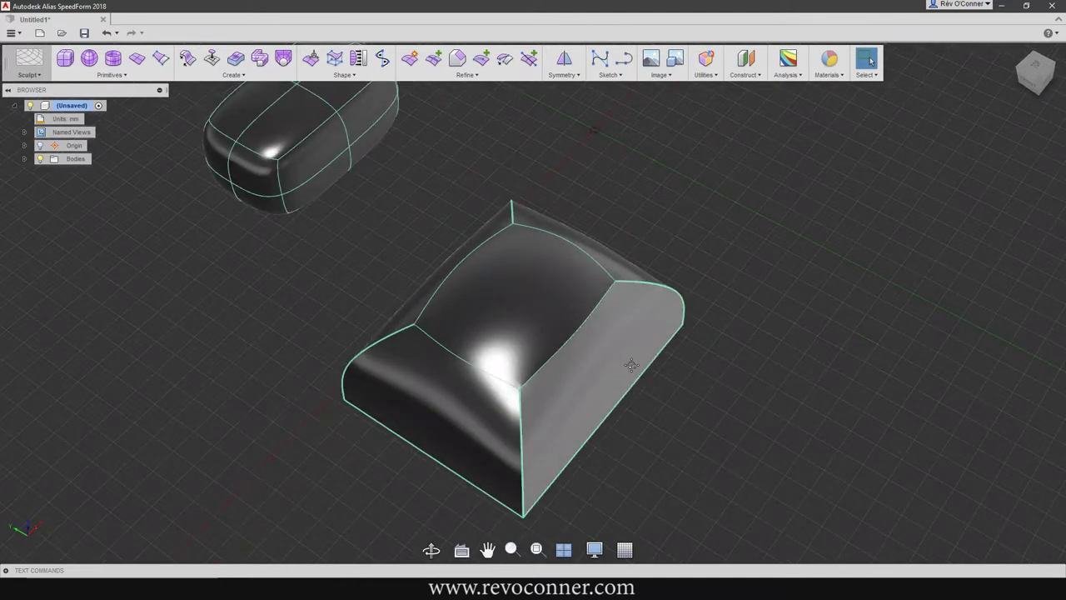
{"action": "middle_click_drag", "start_coordinate": [631, 364], "coordinate": [536, 387], "text": "shift"}
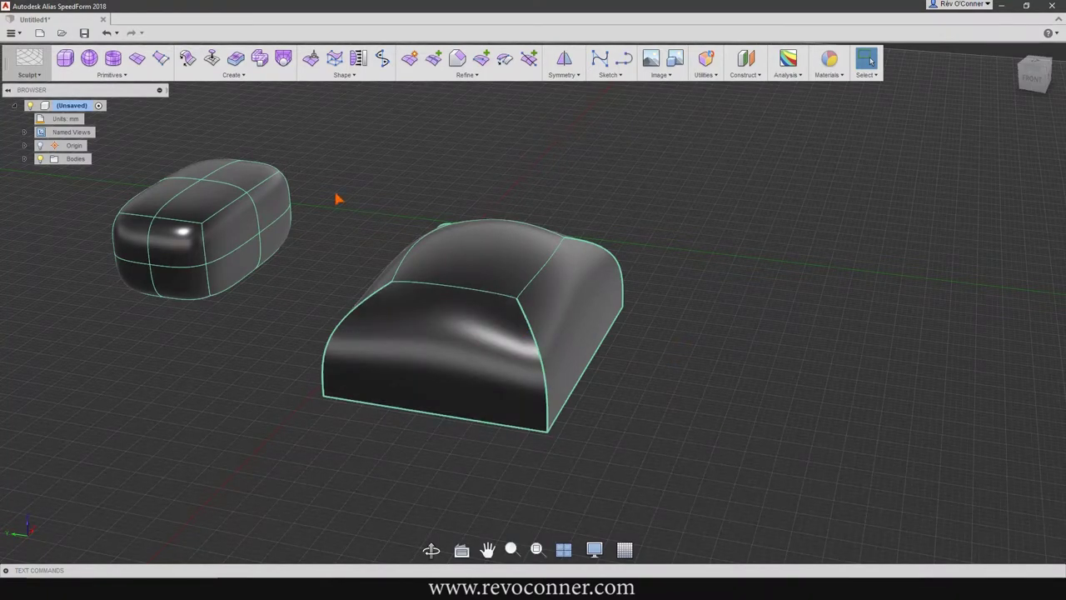
{"action": "left_click_drag", "start_coordinate": [333, 464], "coordinate": [364, 447]}
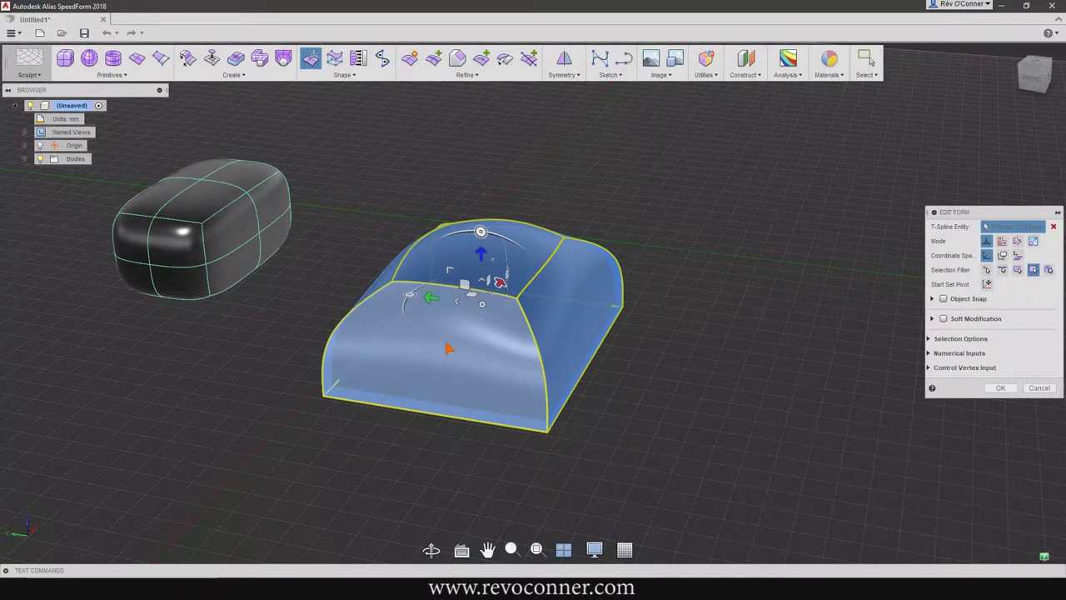
{"action": "right_click", "coordinate": [448, 348]}
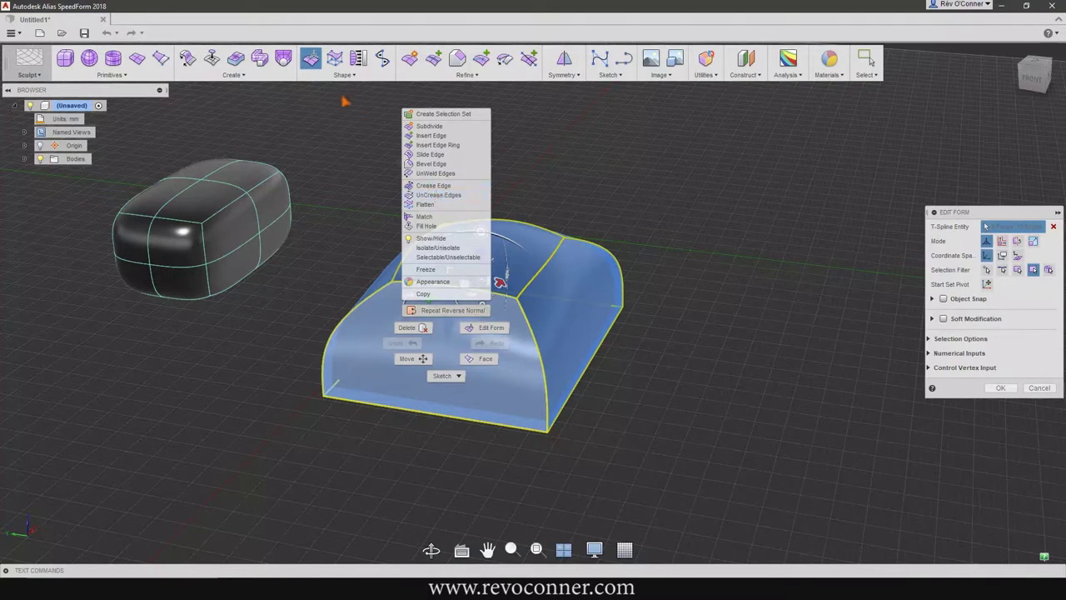
{"action": "left_click", "coordinate": [444, 341]}
{"action": "right_click", "coordinate": [440, 337]}
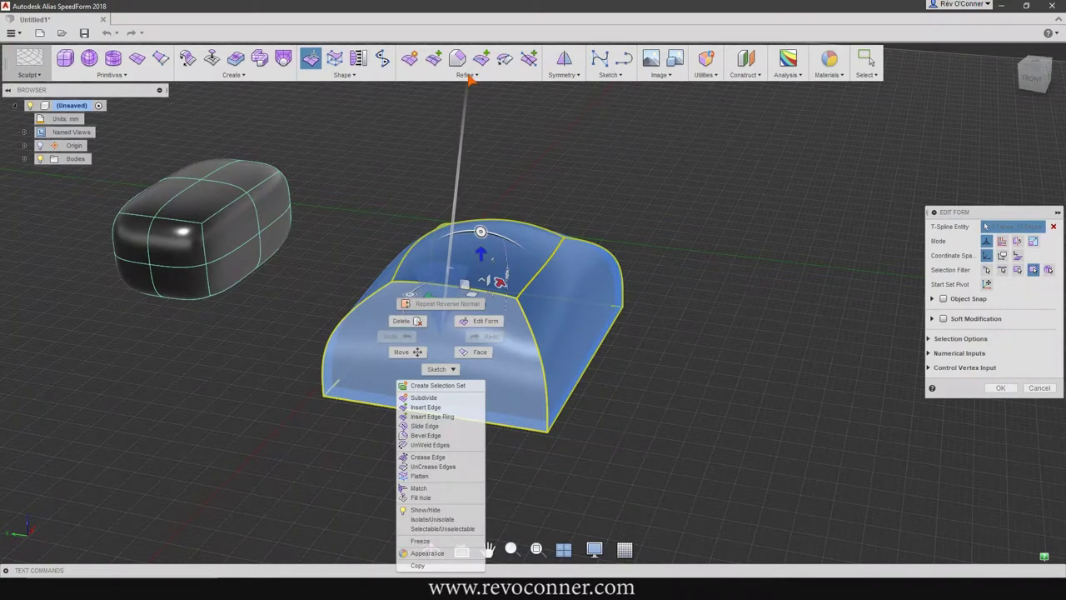
{"action": "left_click", "coordinate": [469, 76]}
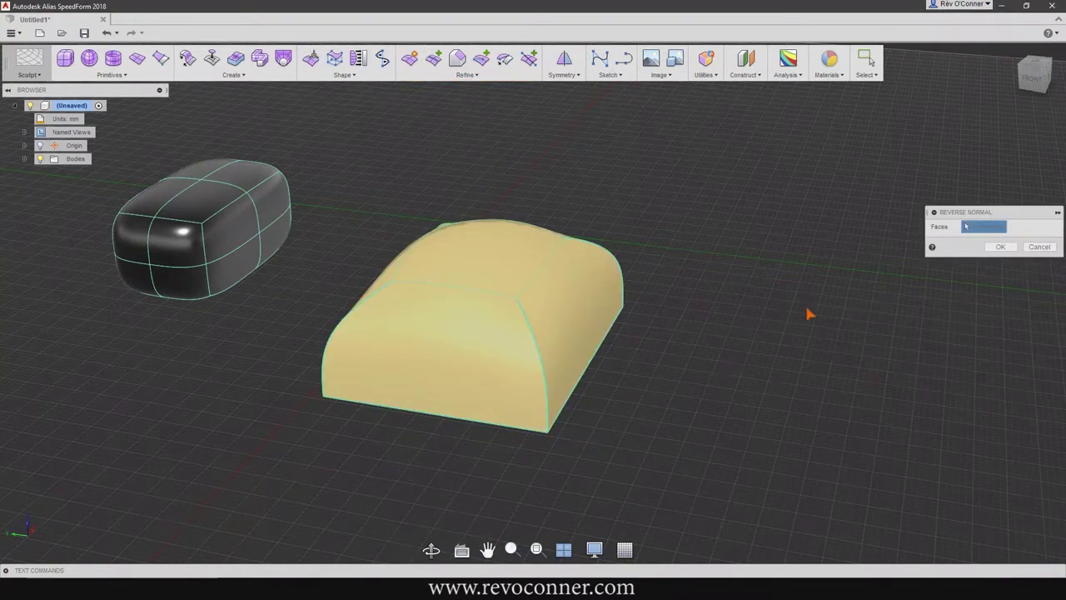
{"action": "left_click", "coordinate": [1038, 248]}
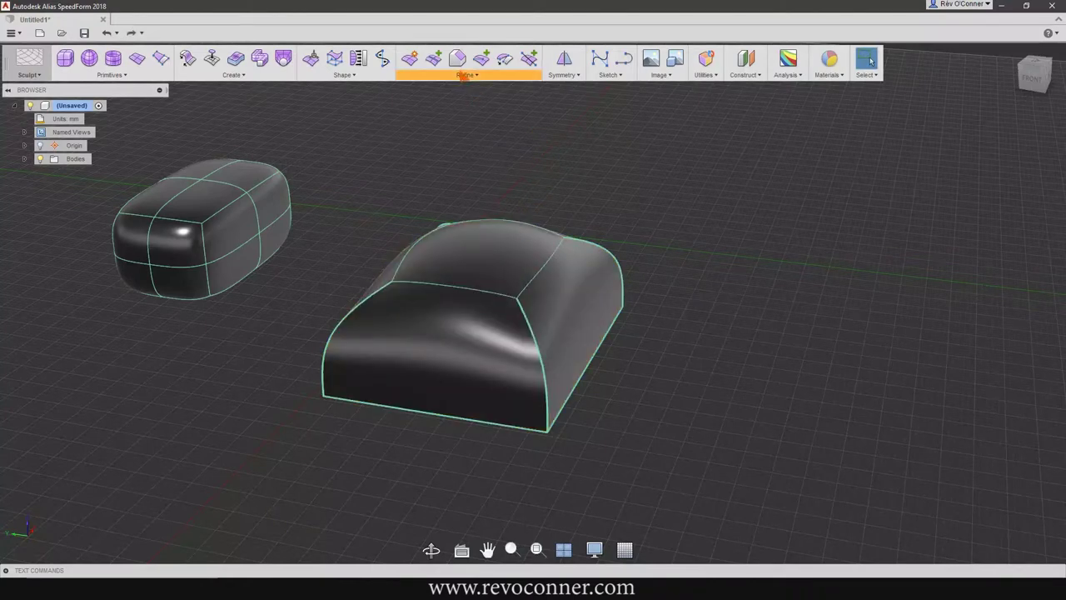
Step: Select the whole filled body in Edit Form and uncrease all its edges
{"action": "left_click_drag", "start_coordinate": [719, 143], "coordinate": [314, 458]}
{"action": "key", "text": "e"}
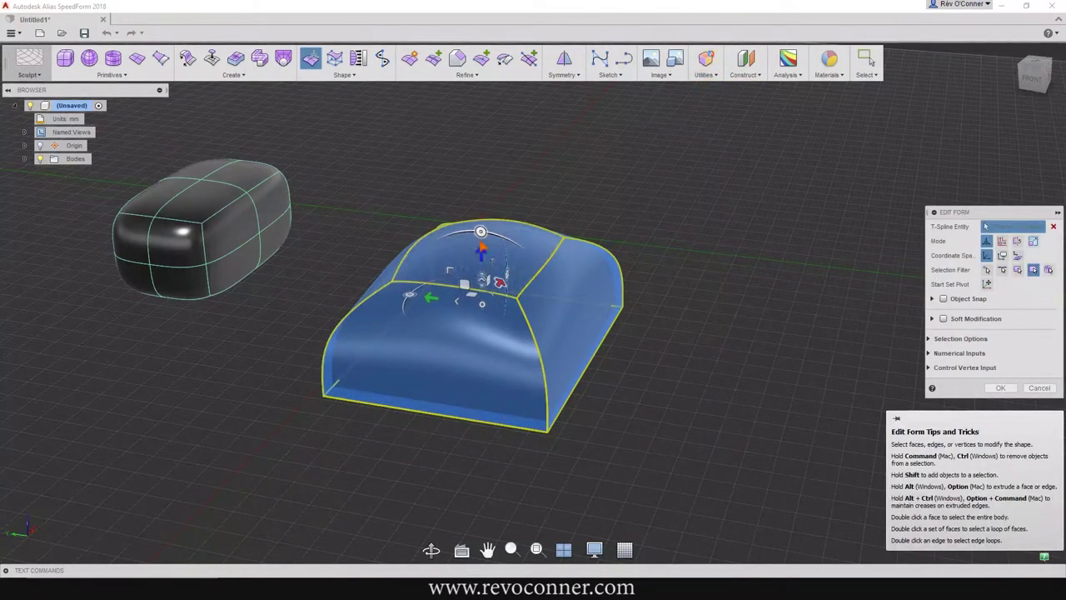
{"action": "left_click", "coordinate": [467, 75]}
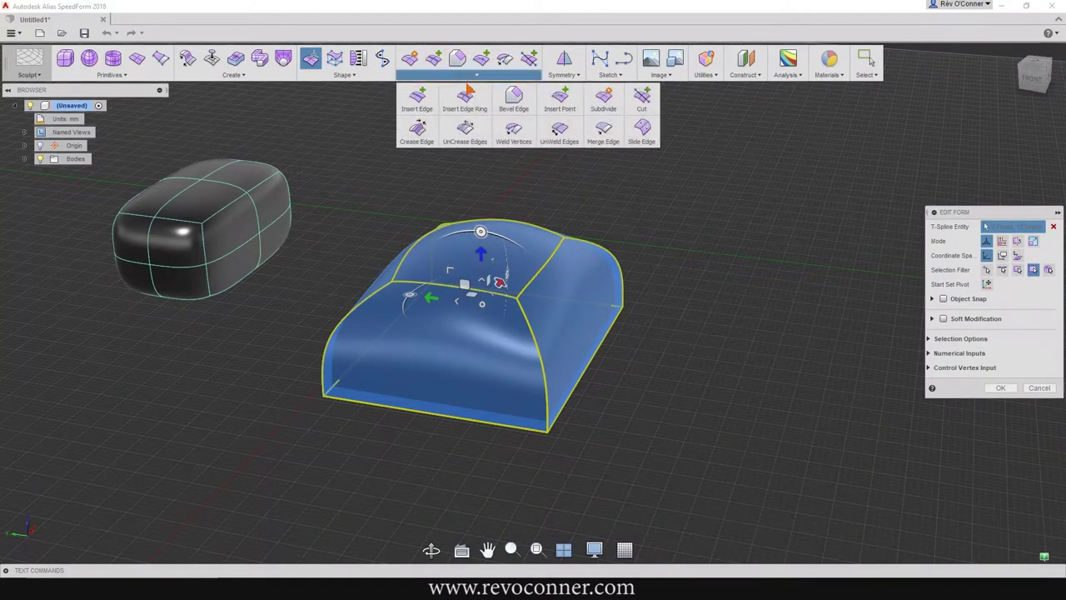
{"action": "left_click", "coordinate": [465, 140]}
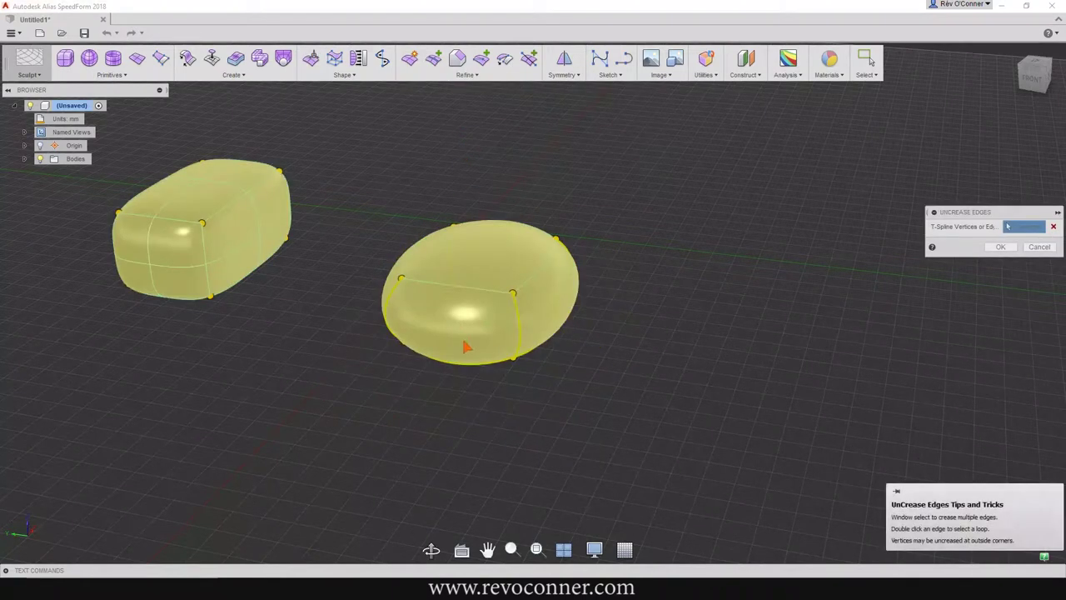
{"action": "middle_click_drag", "start_coordinate": [494, 447], "coordinate": [621, 388], "text": "shift"}
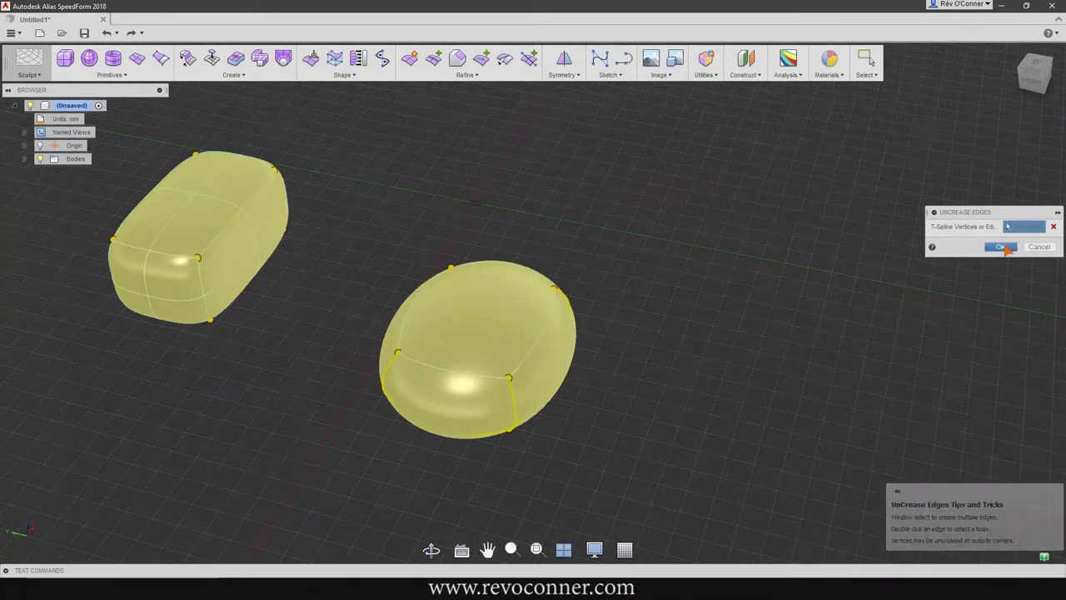
{"action": "left_click", "coordinate": [1000, 246]}
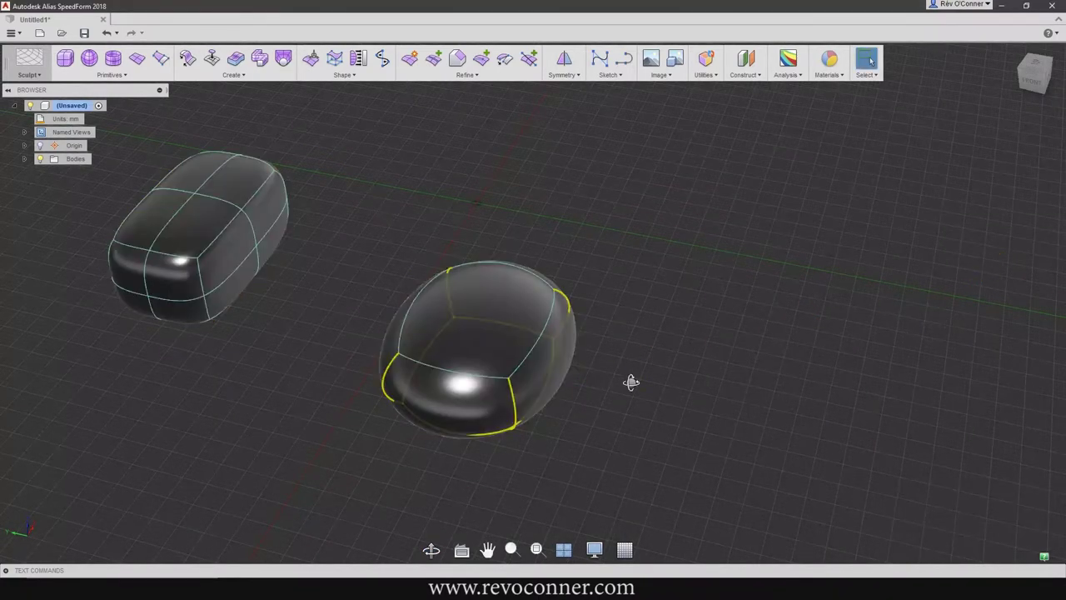
Step: Insert three edge rings around the uncreased body, one midway in each direction, using Relative insertion mode at location 0.5
{"action": "middle_click_drag", "start_coordinate": [630, 380], "coordinate": [594, 352], "text": "shift"}
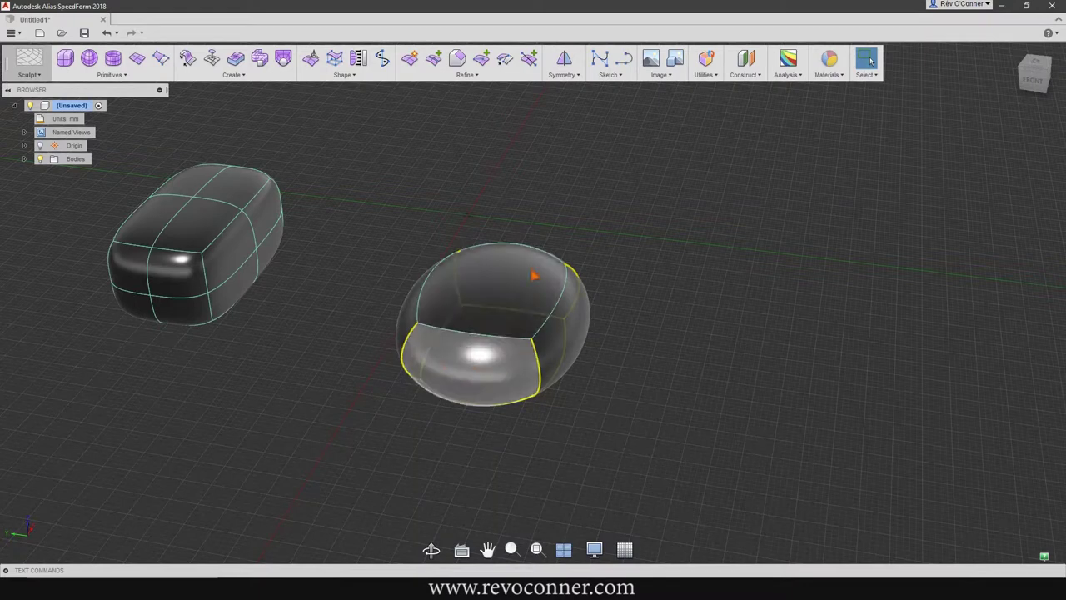
{"action": "mouse_move", "coordinate": [702, 297]}
{"action": "middle_mouse_down", "text": "shift"}
{"action": "mouse_move", "coordinate": [590, 364]}
{"action": "mouse_move", "coordinate": [631, 322]}
{"action": "mouse_move", "coordinate": [703, 302]}
{"action": "mouse_move", "coordinate": [692, 314]}
{"action": "middle_mouse_up", "text": "shift"}
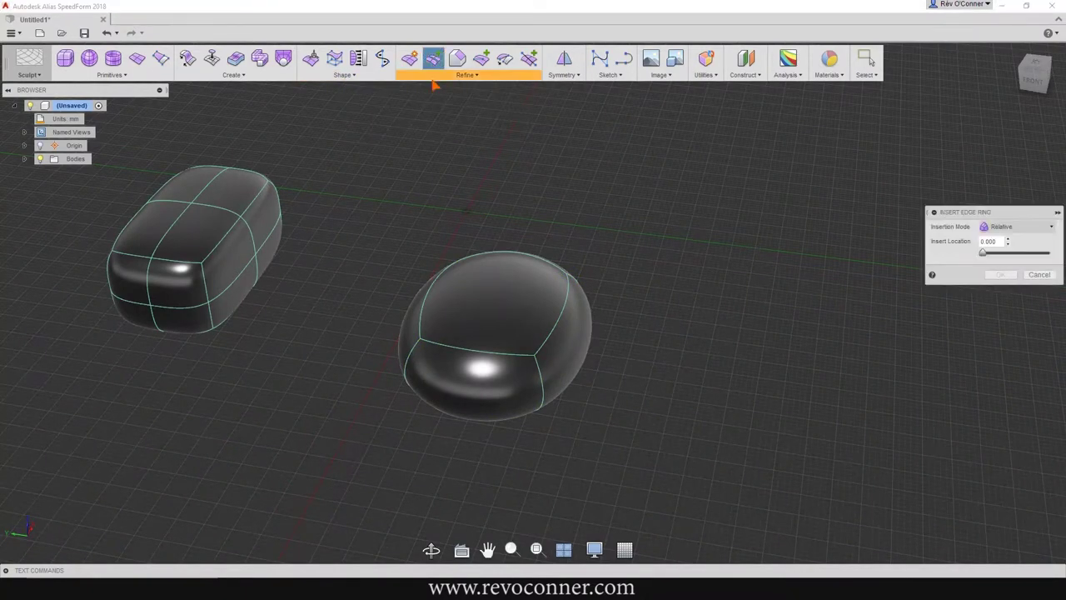
{"action": "left_click", "coordinate": [476, 353]}
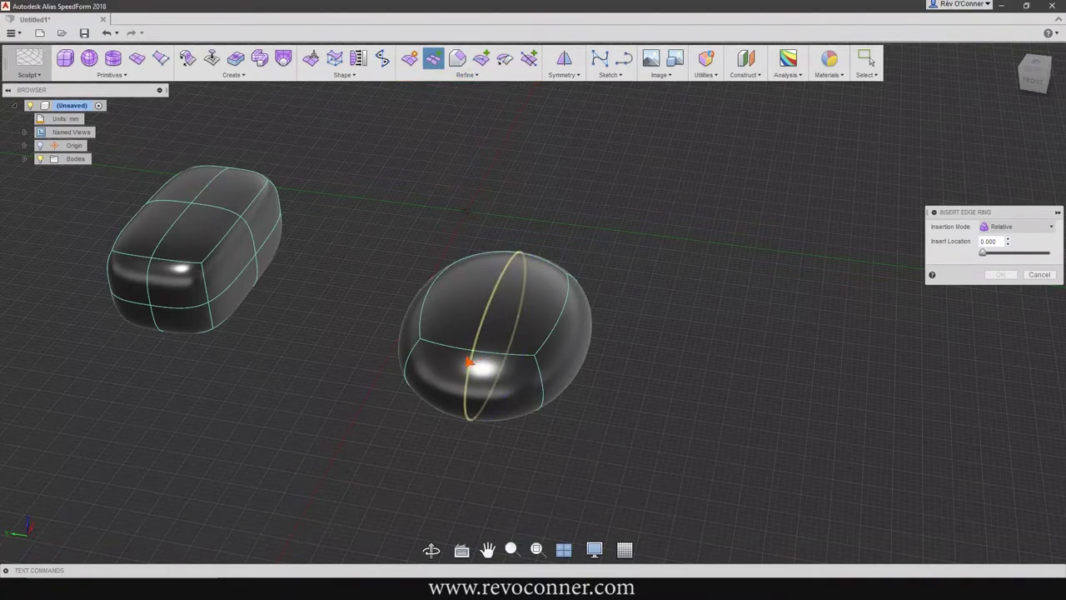
{"action": "left_click", "coordinate": [469, 353]}
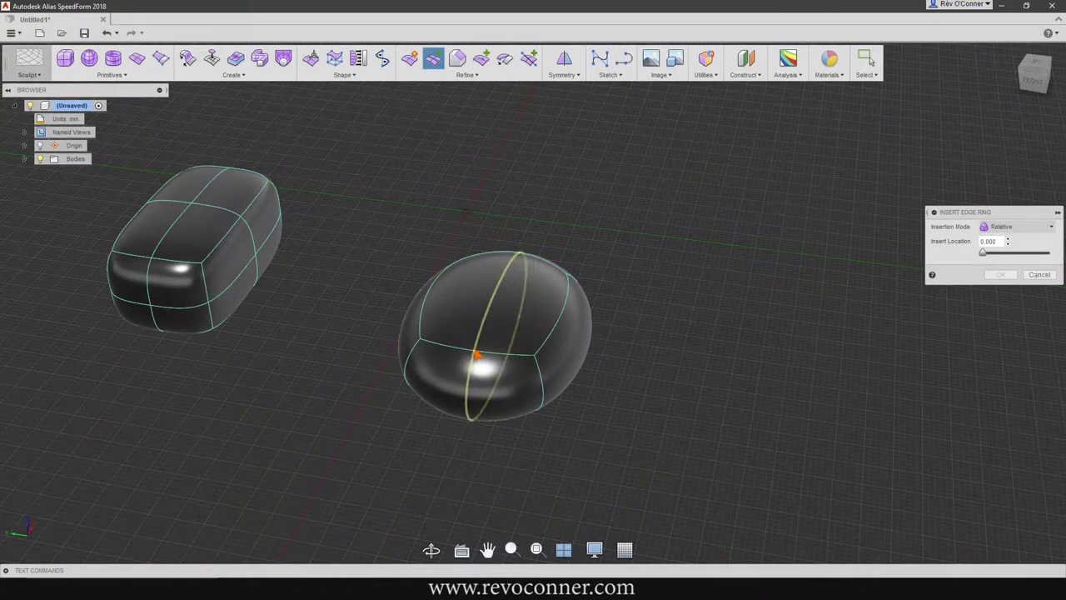
{"action": "left_click", "coordinate": [475, 356]}
{"action": "left_click", "coordinate": [444, 354]}
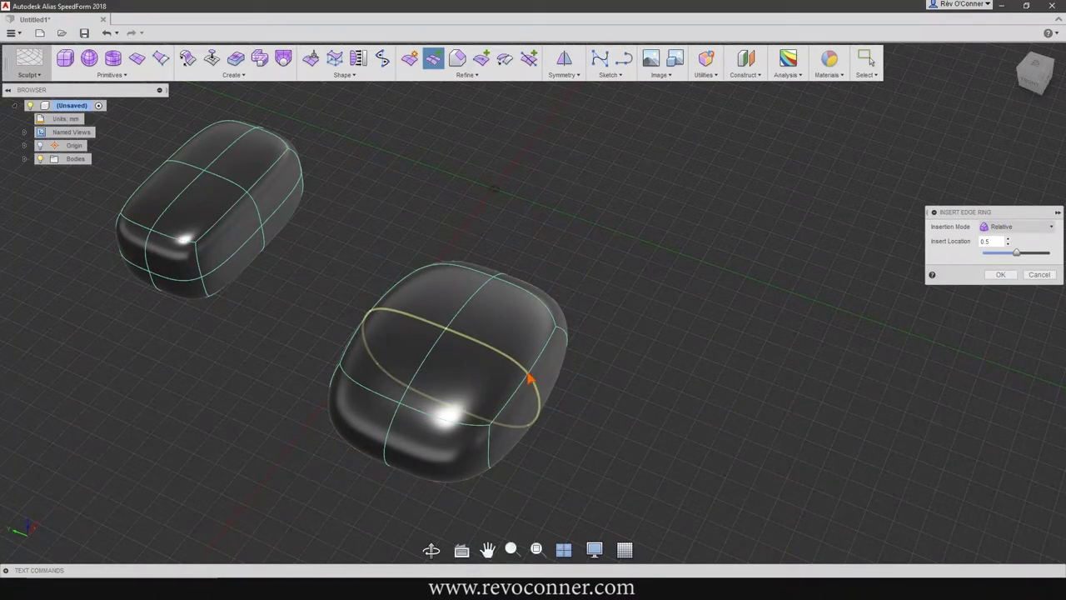
{"action": "left_click", "coordinate": [528, 379]}
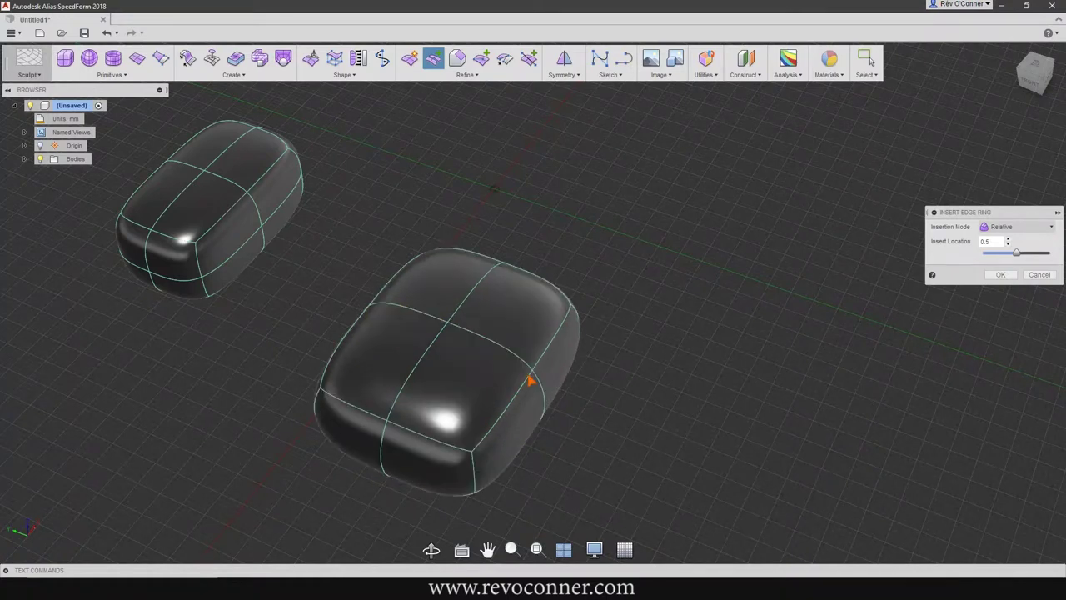
{"action": "left_click", "coordinate": [478, 487]}
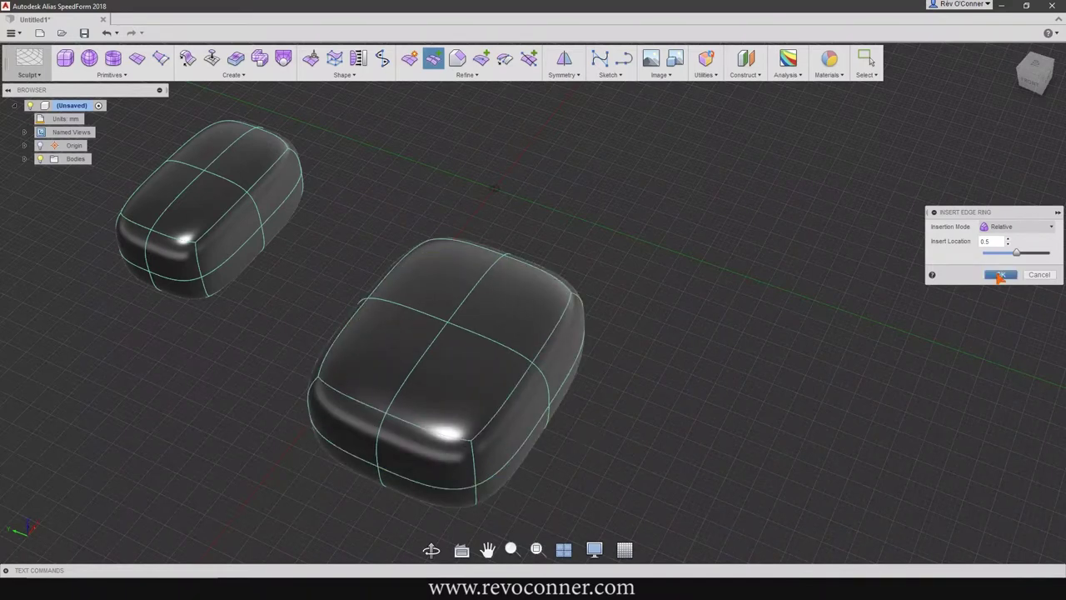
Step: Accept the last edge ring at location 0.5 and inspect both rounded bodies from several sides
{"action": "left_click", "coordinate": [1000, 274]}
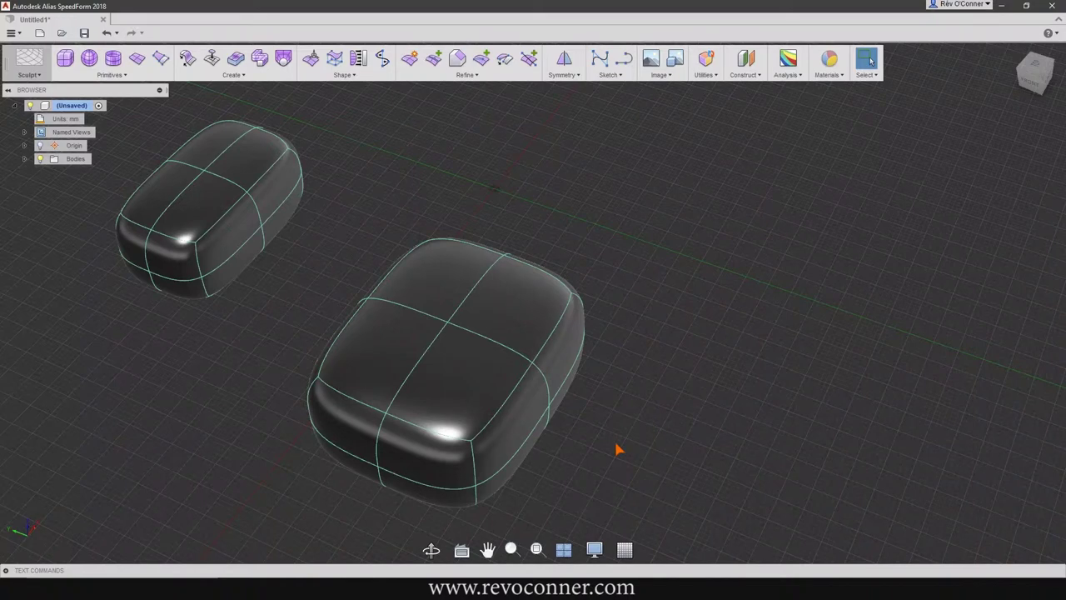
{"action": "middle_click_drag", "start_coordinate": [617, 449], "coordinate": [598, 418], "text": "shift"}
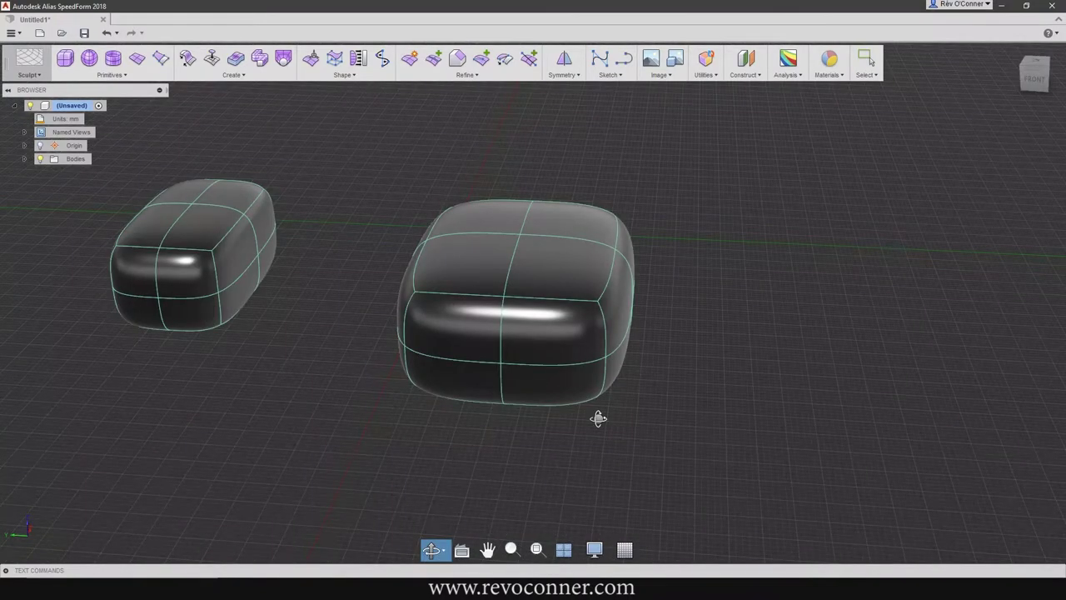
{"action": "middle_click_drag", "start_coordinate": [598, 418], "coordinate": [400, 215], "text": "shift"}
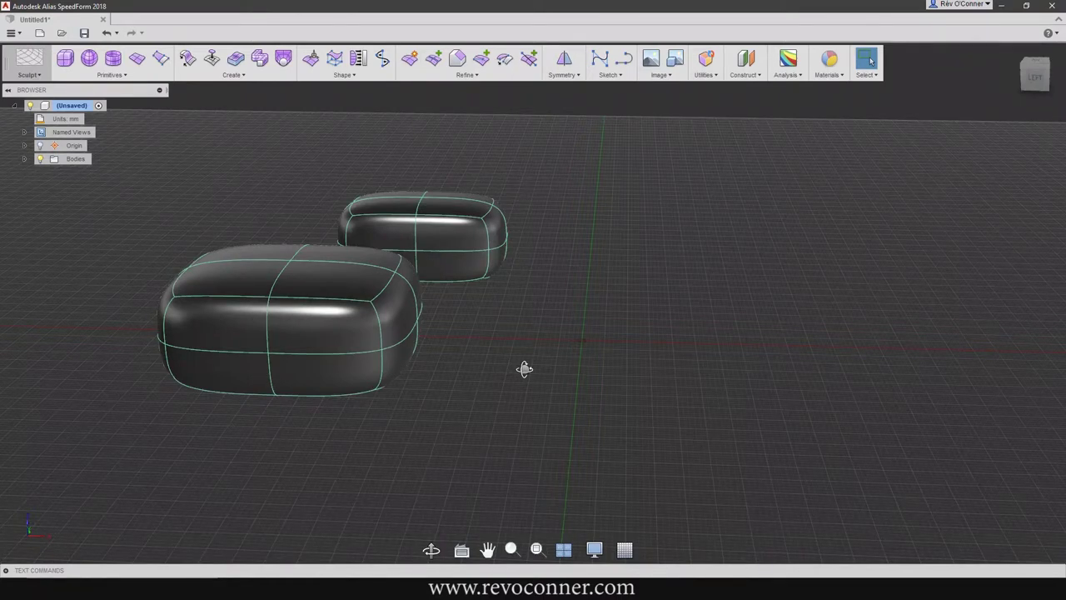
{"action": "middle_click_drag", "start_coordinate": [524, 369], "coordinate": [386, 444], "text": "shift"}
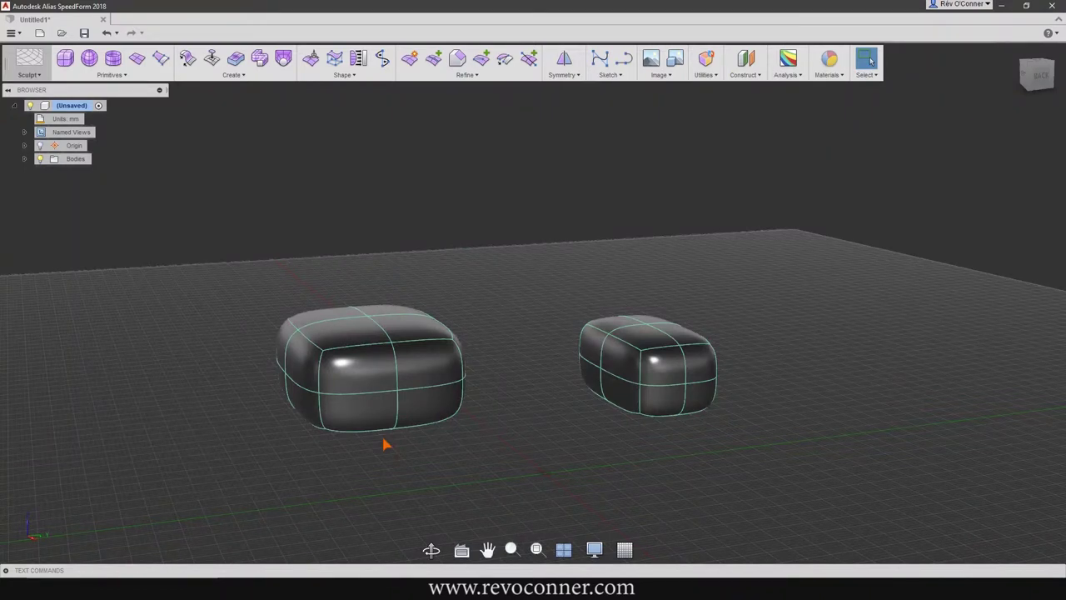
Step: Try rotating the whole rebuilt body slightly in Edit Form, undo the rotation and finish the edit
{"action": "key", "text": "e"}
{"action": "left_click_drag", "start_coordinate": [488, 244], "coordinate": [241, 479]}
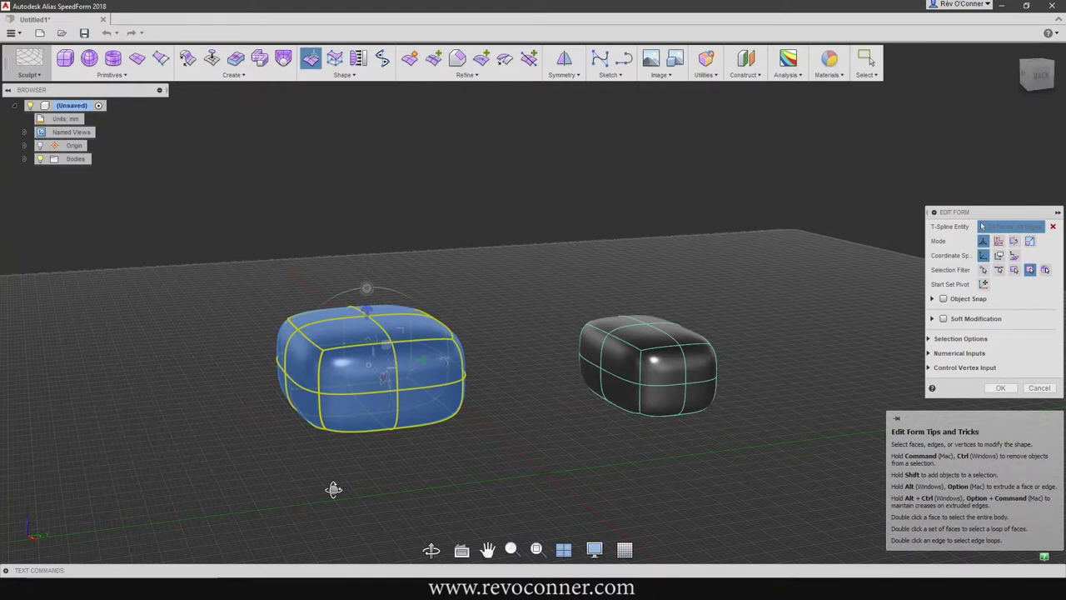
{"action": "middle_click_drag", "start_coordinate": [333, 488], "coordinate": [386, 277], "text": "shift"}
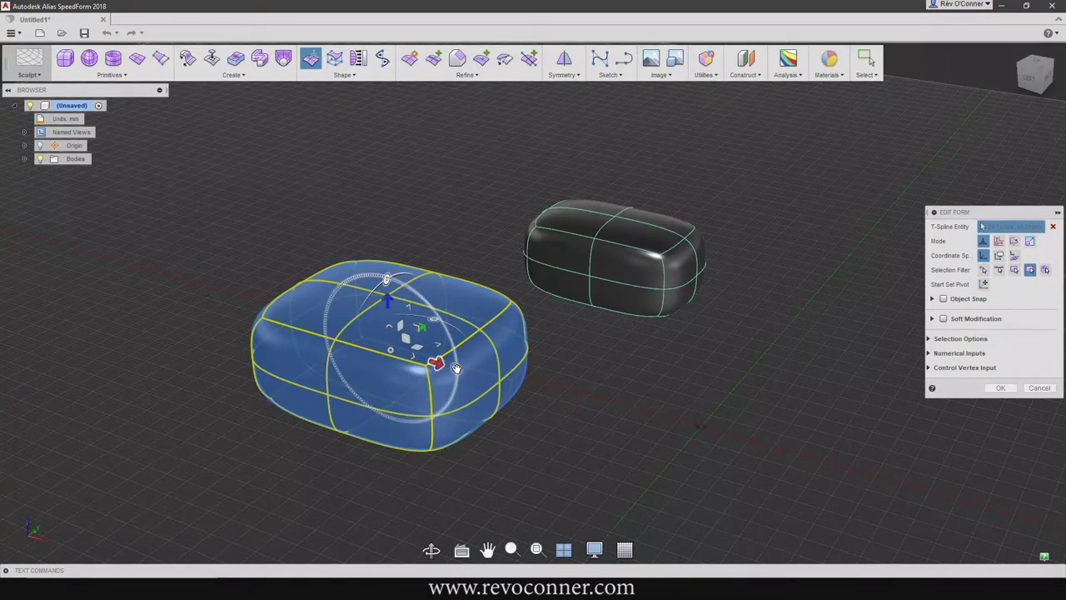
{"action": "mouse_move", "coordinate": [456, 368]}
{"action": "left_mouse_down"}
{"action": "mouse_move", "coordinate": [448, 308]}
{"action": "mouse_move", "coordinate": [477, 404]}
{"action": "left_mouse_up"}
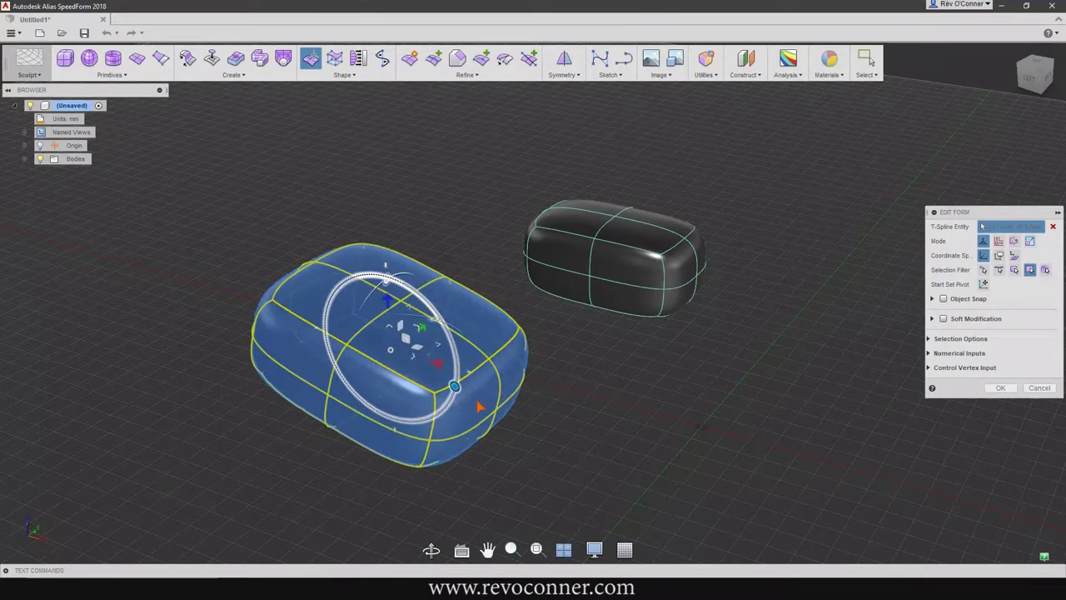
{"action": "left_click", "coordinate": [524, 404]}
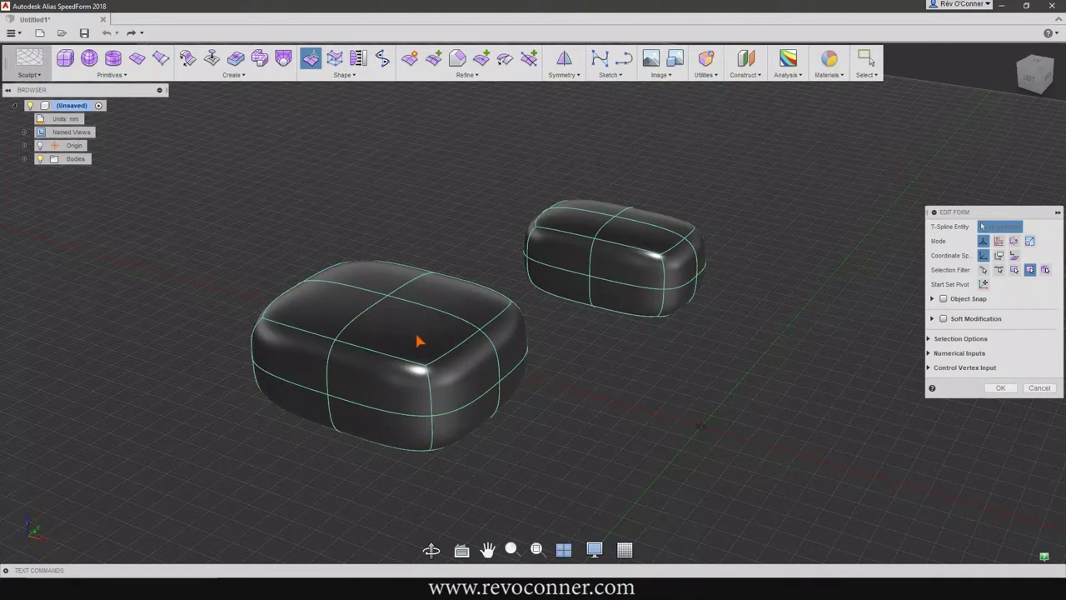
{"action": "left_click", "coordinate": [426, 342]}
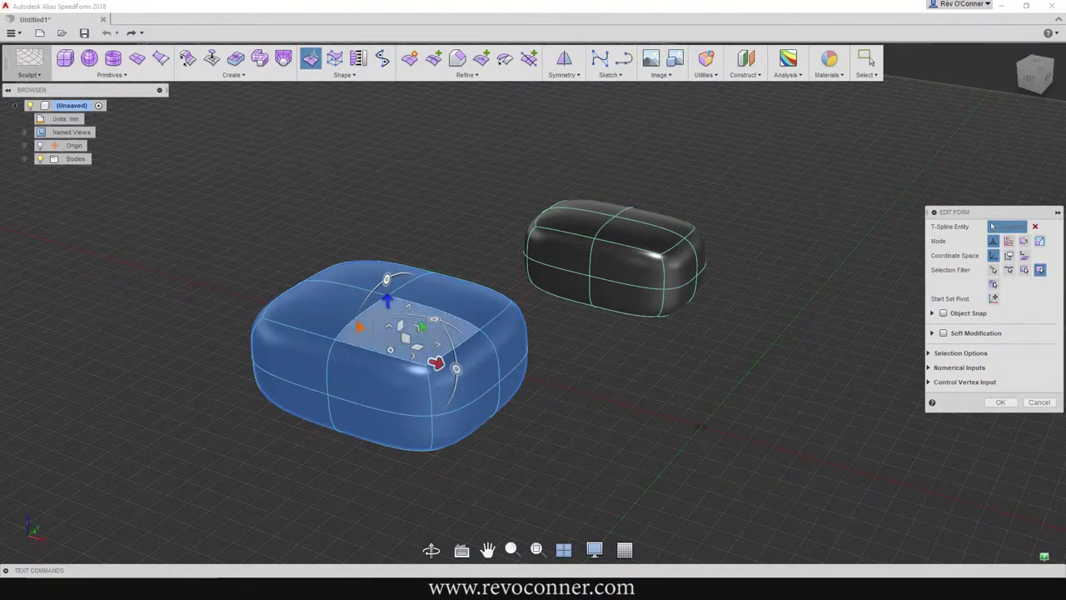
{"action": "left_click", "coordinate": [707, 386]}
{"action": "left_click", "coordinate": [1000, 402]}
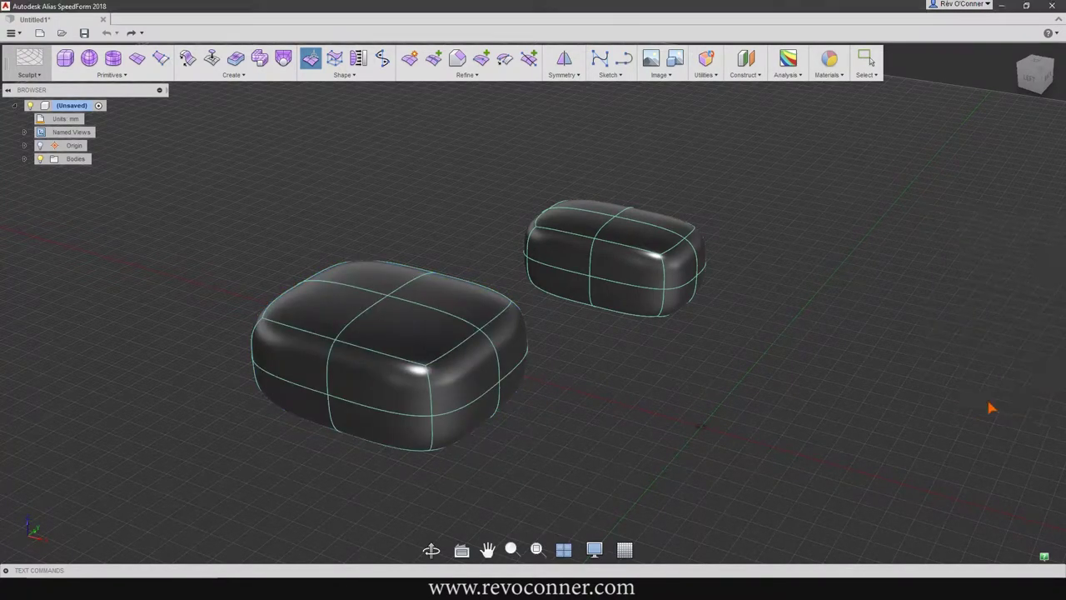
Step: Try rotating a single top face of the rebuilt body in Edit Form and undo the rotation
{"action": "key", "text": "e"}
{"action": "left_click", "coordinate": [408, 330]}
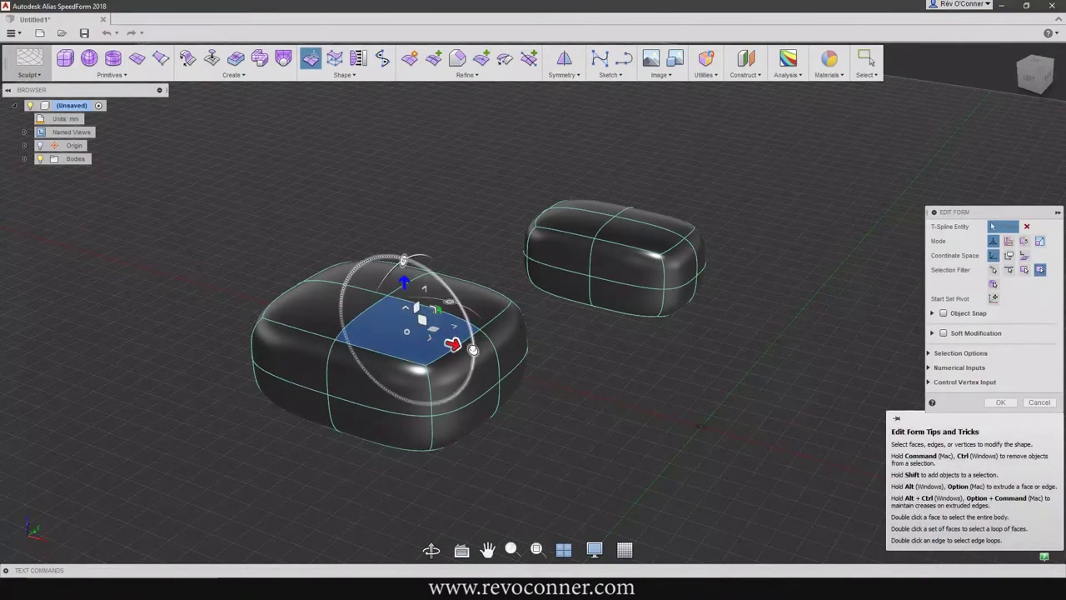
{"action": "left_click_drag", "start_coordinate": [472, 349], "coordinate": [443, 285]}
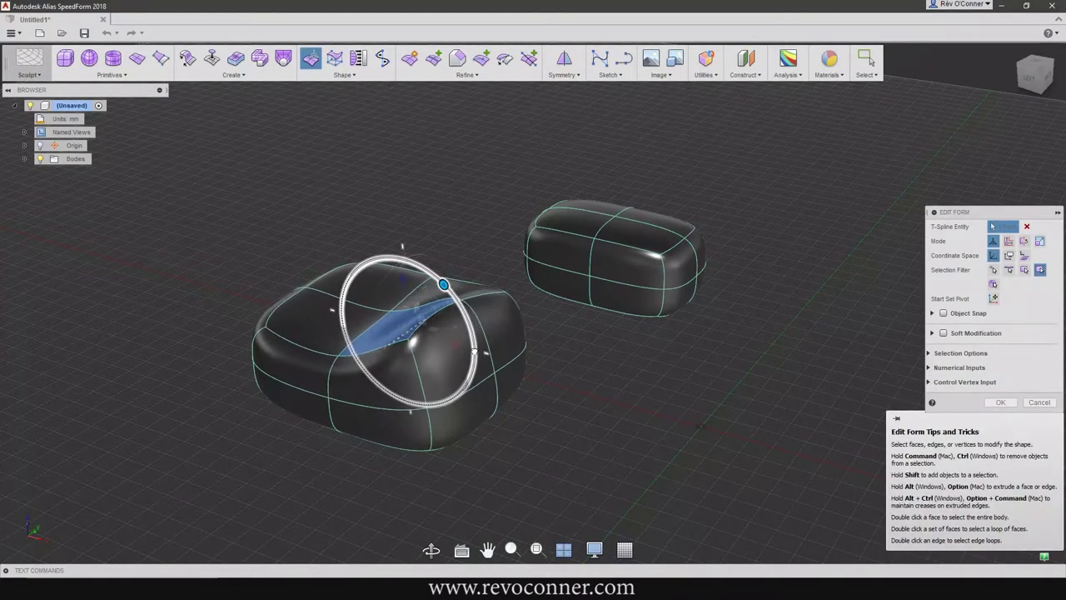
{"action": "key", "text": "ctrl+z"}
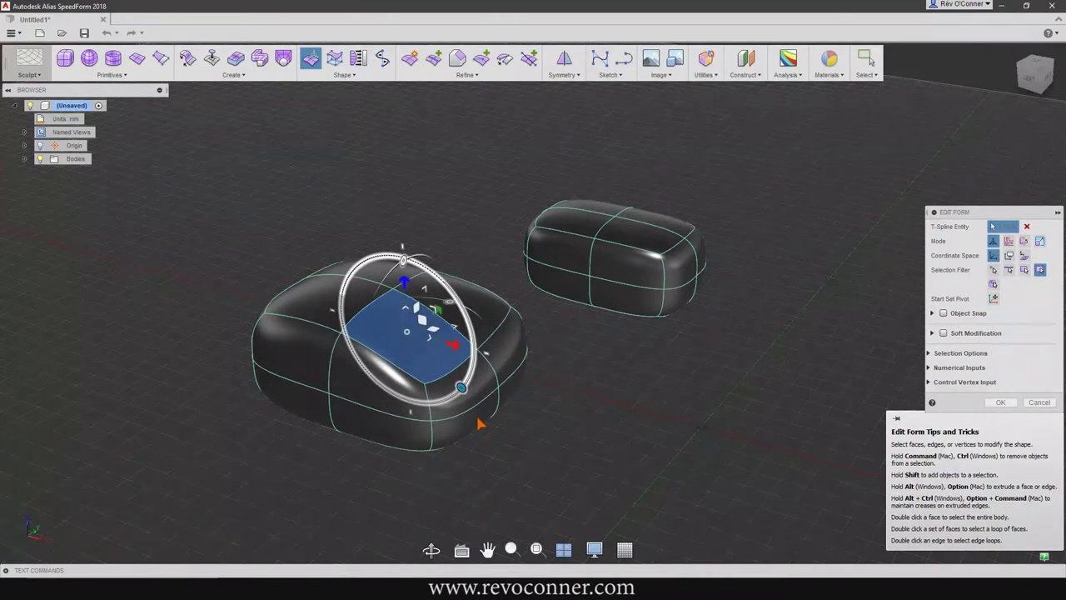
{"action": "key", "text": "ctrl+z"}
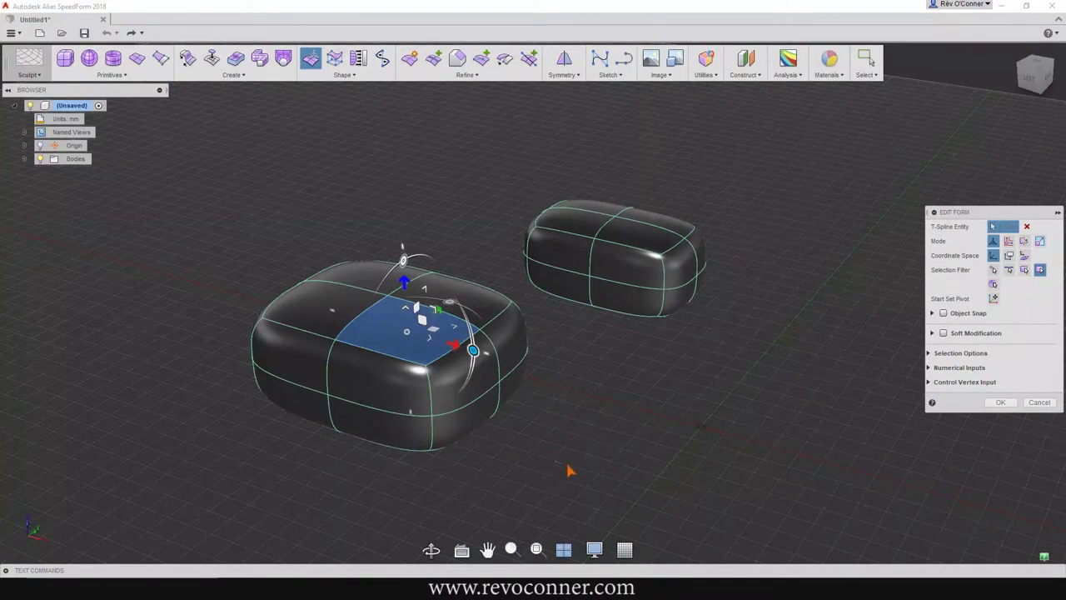
Step: Select all faces of the rebuilt body in Edit Form, try scaling it uniformly and undo the scale
{"action": "left_click_drag", "start_coordinate": [564, 467], "coordinate": [249, 371]}
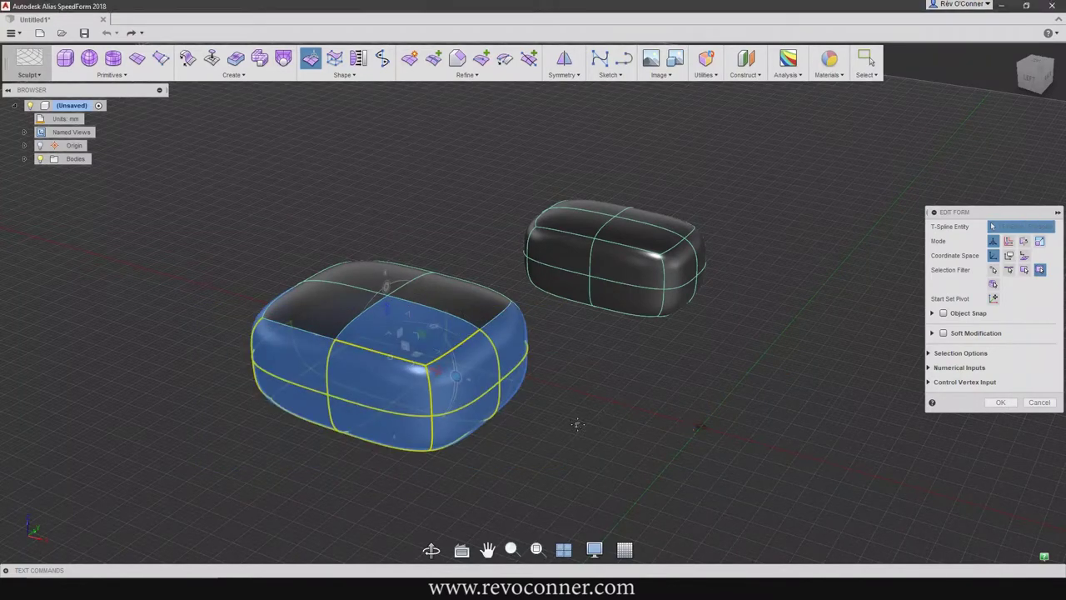
{"action": "middle_click_drag", "start_coordinate": [574, 428], "coordinate": [631, 412], "text": "shift"}
{"action": "left_click_drag", "start_coordinate": [298, 195], "coordinate": [616, 403]}
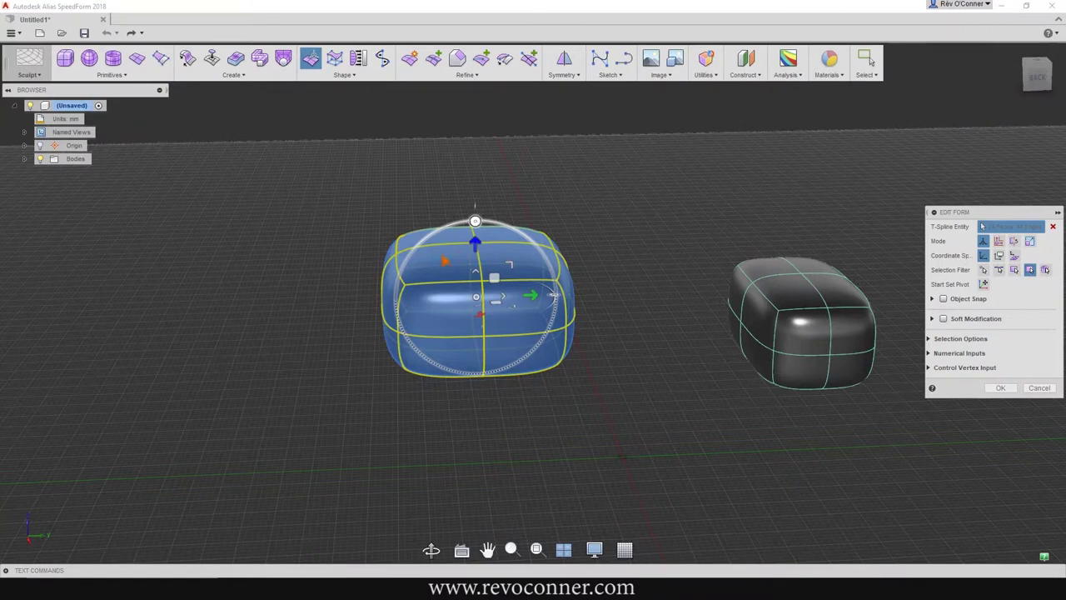
{"action": "middle_click_drag", "start_coordinate": [422, 457], "coordinate": [469, 475], "text": "shift"}
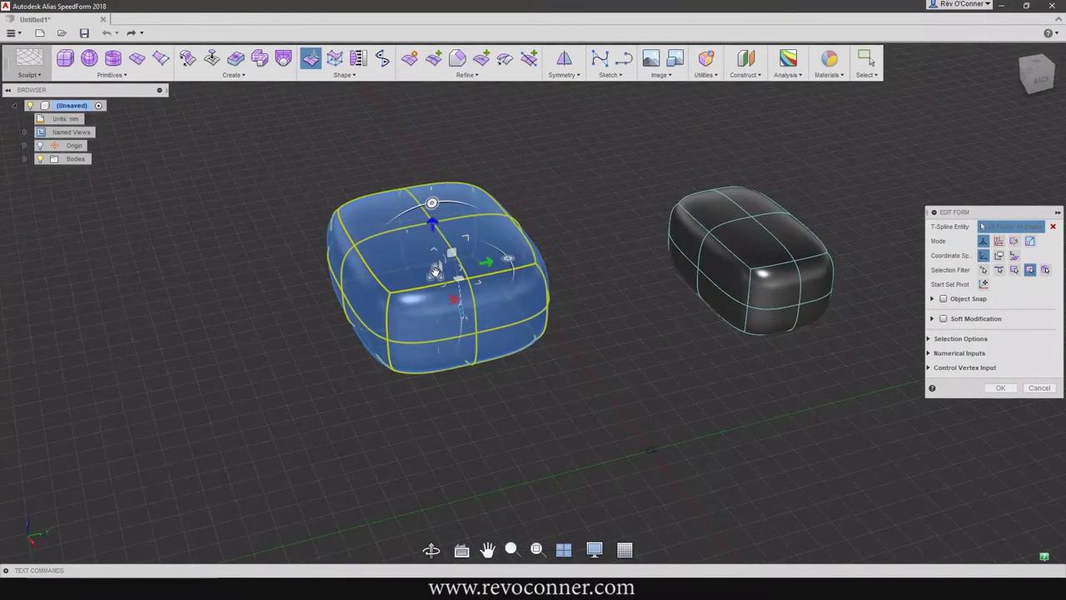
{"action": "left_click_drag", "start_coordinate": [435, 273], "coordinate": [414, 345]}
{"action": "key", "text": "ctrl+z"}
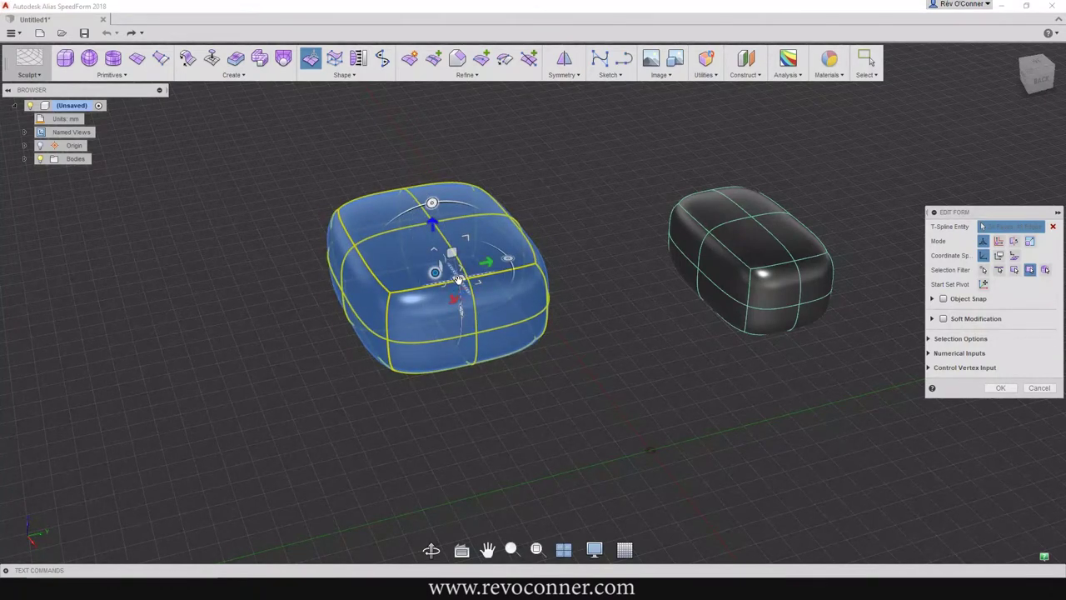
Step: Move the selected body slightly within the vertical YZ plane and along the Y axis
{"action": "mouse_move", "coordinate": [460, 277]}
{"action": "left_mouse_down"}
{"action": "mouse_move", "coordinate": [476, 280]}
{"action": "mouse_move", "coordinate": [446, 288]}
{"action": "mouse_move", "coordinate": [454, 297]}
{"action": "mouse_move", "coordinate": [479, 296]}
{"action": "mouse_move", "coordinate": [461, 255]}
{"action": "mouse_move", "coordinate": [449, 267]}
{"action": "mouse_move", "coordinate": [452, 247]}
{"action": "mouse_move", "coordinate": [463, 268]}
{"action": "left_mouse_up"}
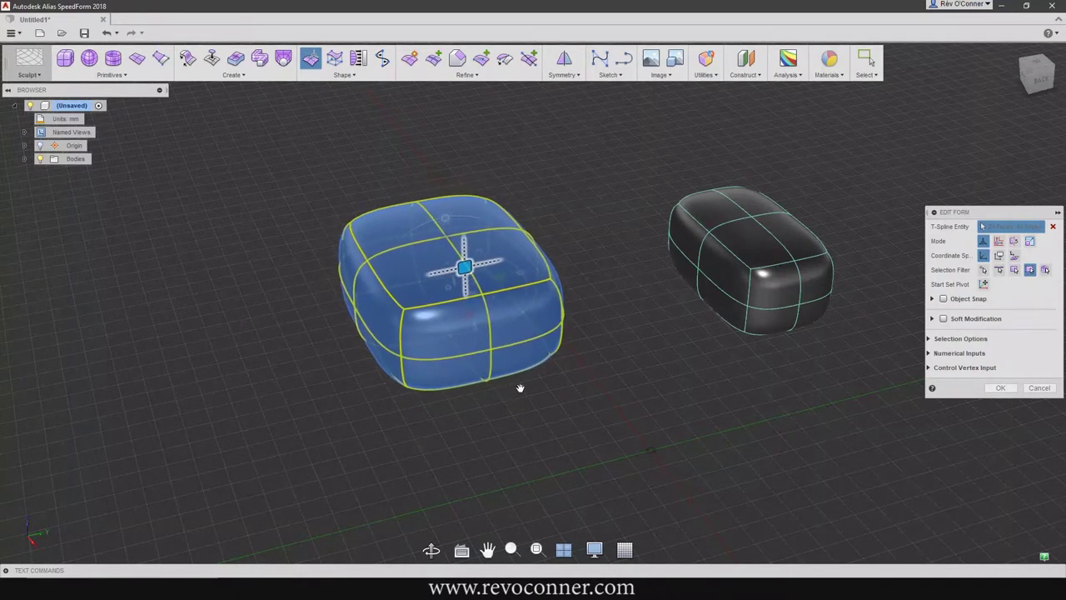
{"action": "middle_click_drag", "start_coordinate": [476, 385], "coordinate": [483, 364], "text": "shift"}
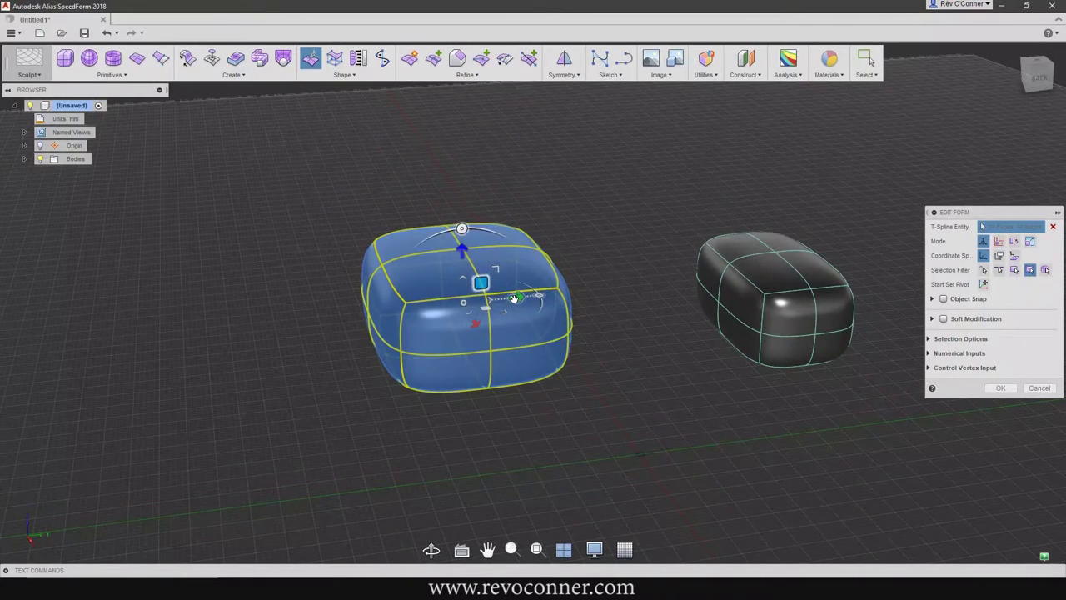
{"action": "mouse_move", "coordinate": [516, 297]}
{"action": "left_mouse_down"}
{"action": "mouse_move", "coordinate": [538, 297]}
{"action": "mouse_move", "coordinate": [476, 305]}
{"action": "mouse_move", "coordinate": [518, 300]}
{"action": "left_mouse_up"}
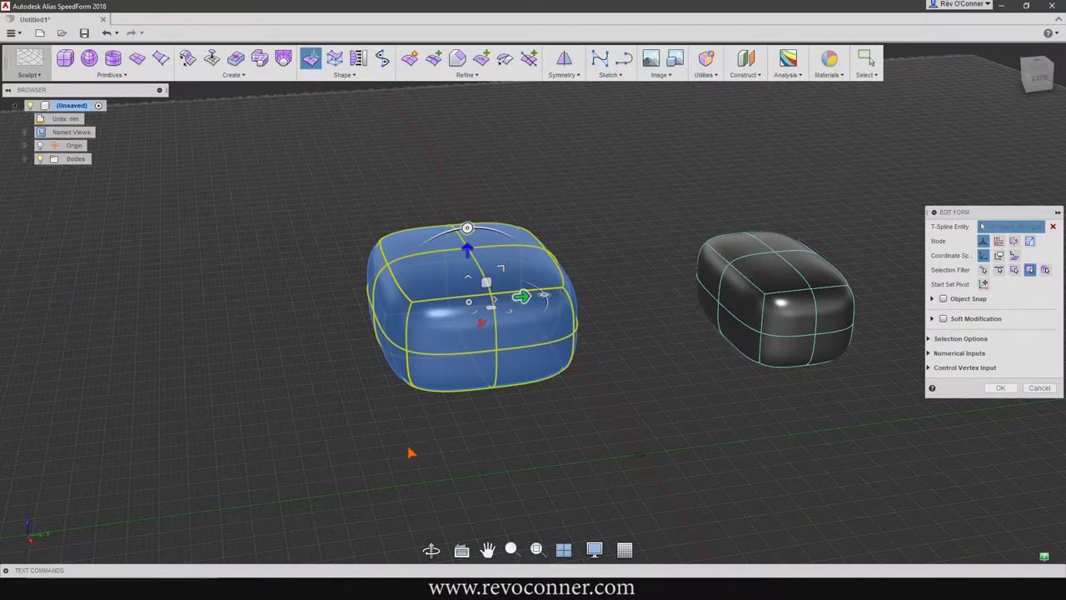
Step: Scale the selected body down within the vertical YZ plane, keeping its X length
{"action": "mouse_move", "coordinate": [411, 452]}
{"action": "middle_mouse_down", "text": "shift"}
{"action": "mouse_move", "coordinate": [431, 469]}
{"action": "mouse_move", "coordinate": [417, 467]}
{"action": "middle_mouse_up", "text": "shift"}
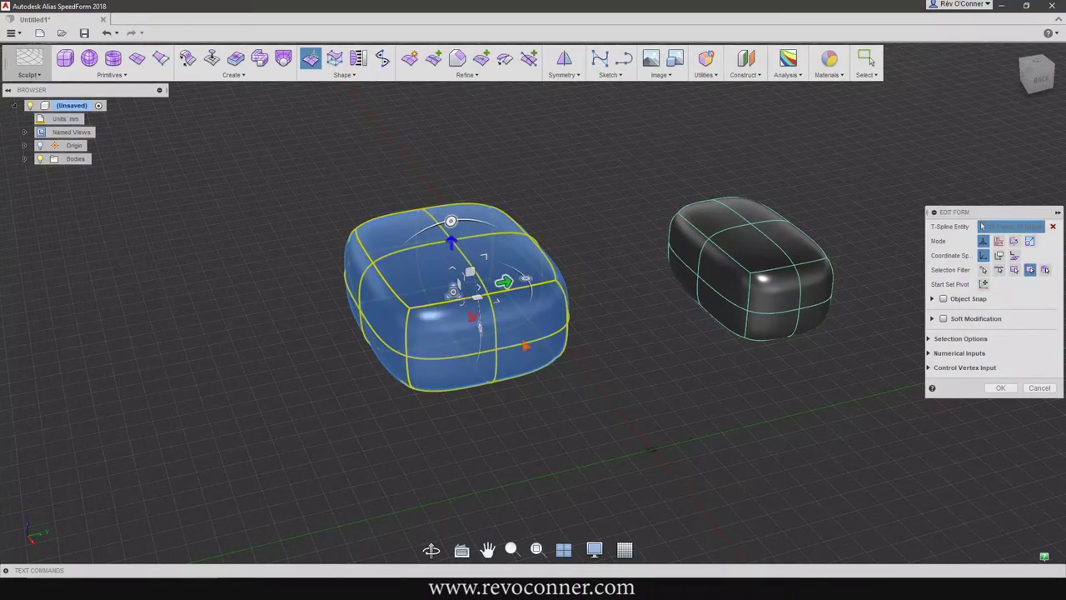
{"action": "middle_click_drag", "start_coordinate": [483, 397], "coordinate": [469, 357], "text": "shift"}
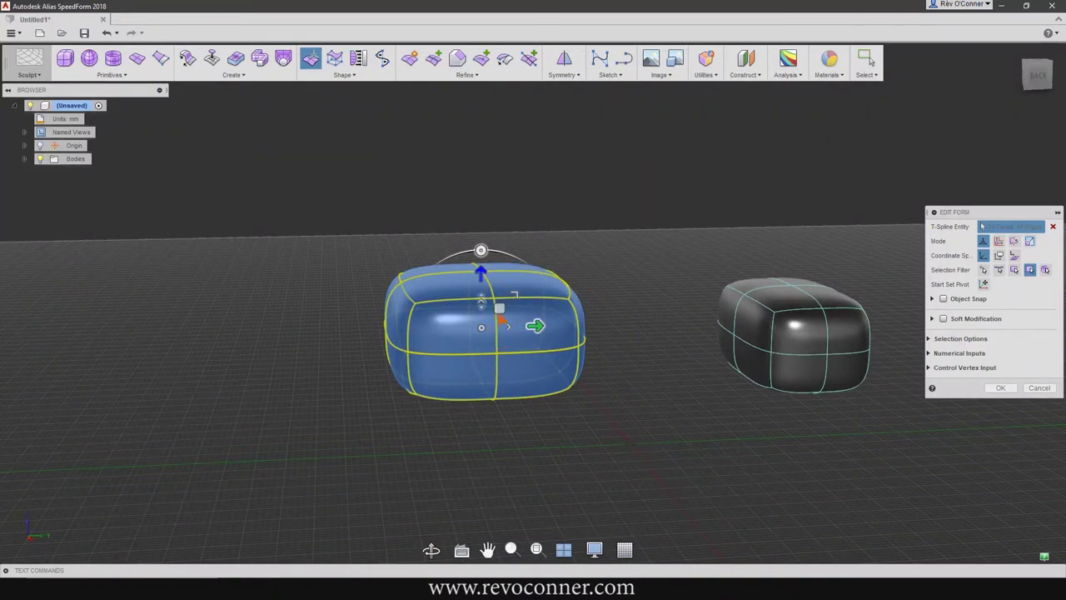
{"action": "middle_click_drag", "start_coordinate": [433, 446], "coordinate": [496, 420], "text": "shift"}
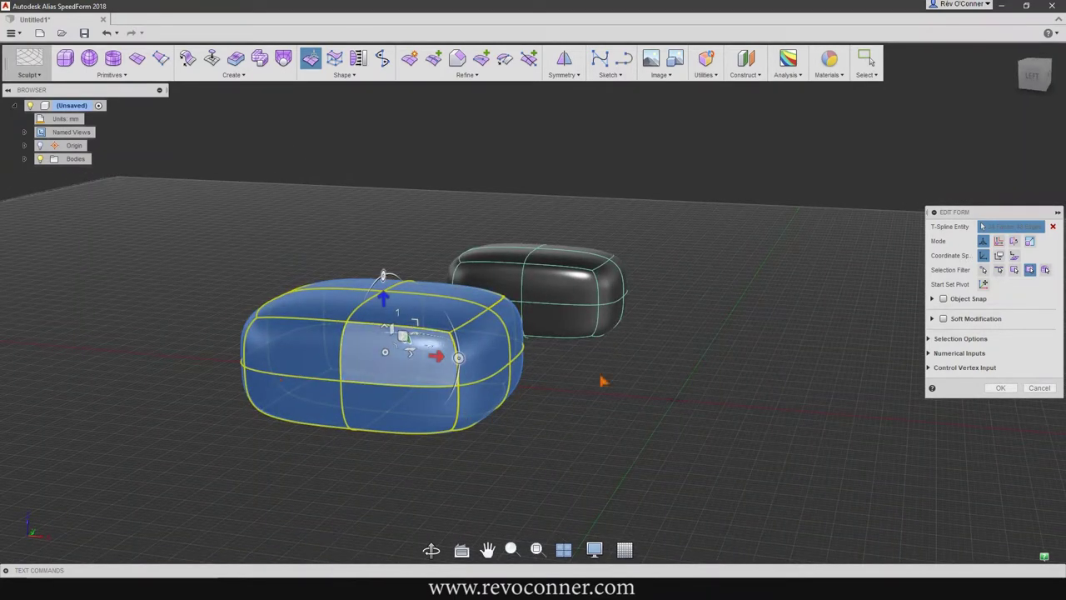
{"action": "middle_click_drag", "start_coordinate": [655, 426], "coordinate": [481, 418], "text": "shift"}
{"action": "middle_click_drag", "start_coordinate": [449, 407], "coordinate": [483, 324], "text": "shift"}
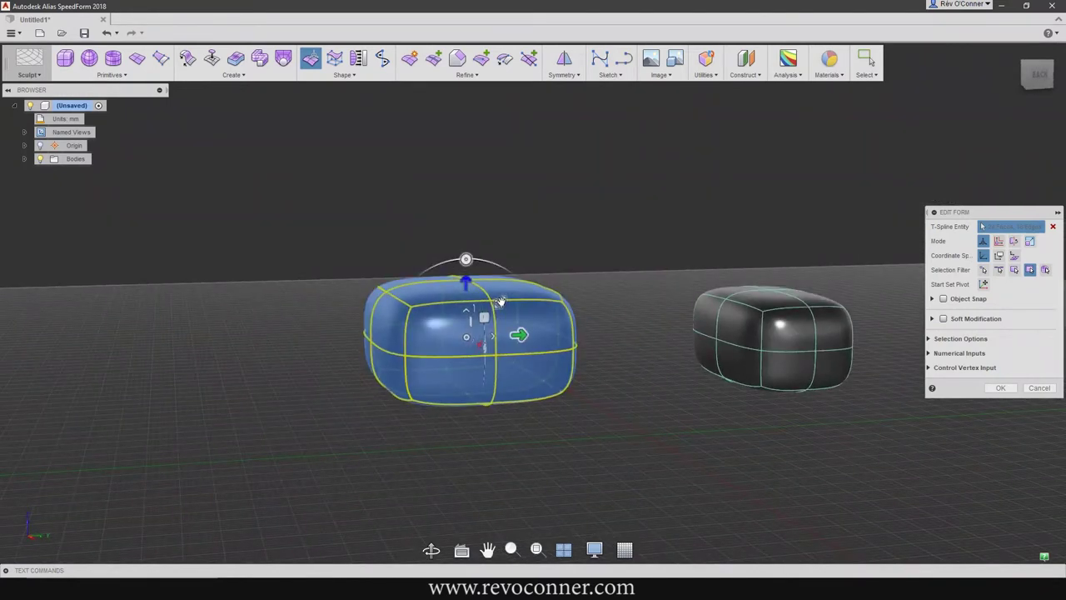
{"action": "left_click_drag", "start_coordinate": [498, 303], "coordinate": [492, 299]}
Step: Scale the selected body down along the Y axis and along the X axis, and deselect it
{"action": "middle_click_drag", "start_coordinate": [605, 431], "coordinate": [537, 378], "text": "shift"}
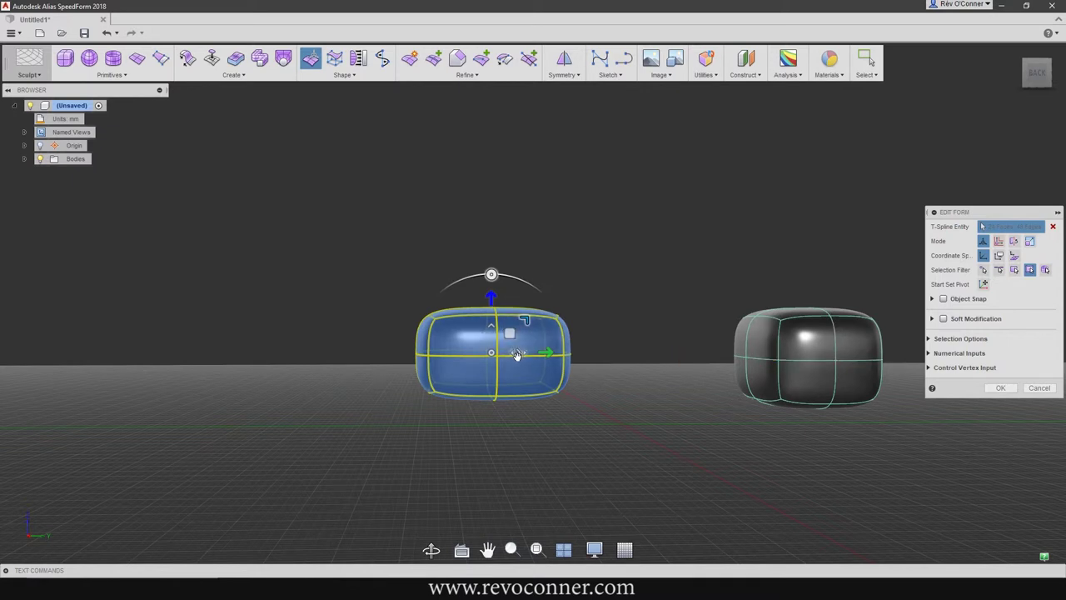
{"action": "left_click_drag", "start_coordinate": [516, 354], "coordinate": [507, 358]}
{"action": "middle_click_drag", "start_coordinate": [306, 401], "coordinate": [666, 460], "text": "shift"}
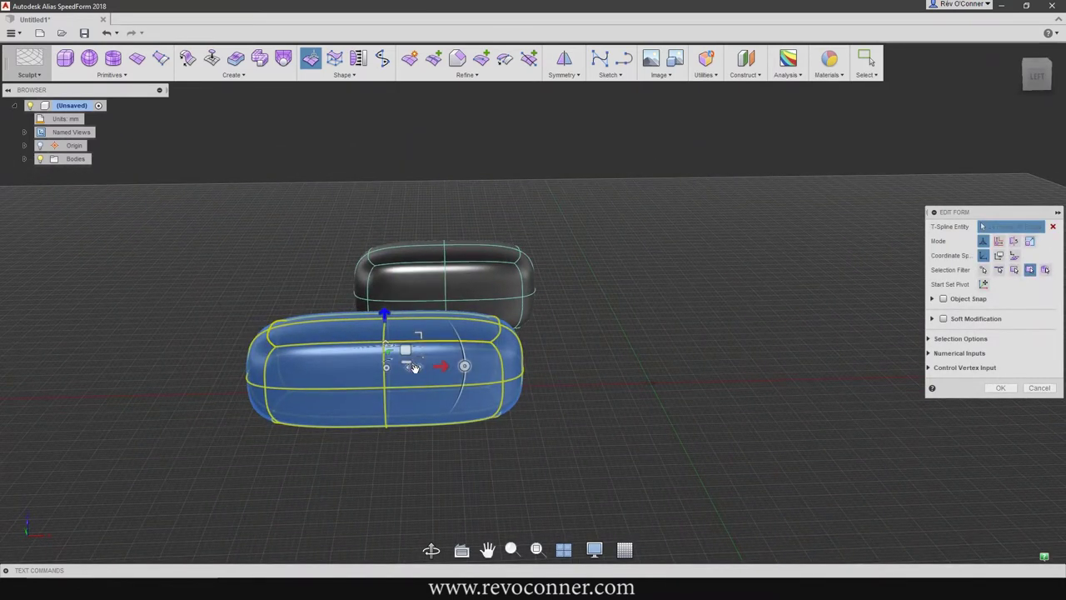
{"action": "left_click_drag", "start_coordinate": [414, 367], "coordinate": [407, 363]}
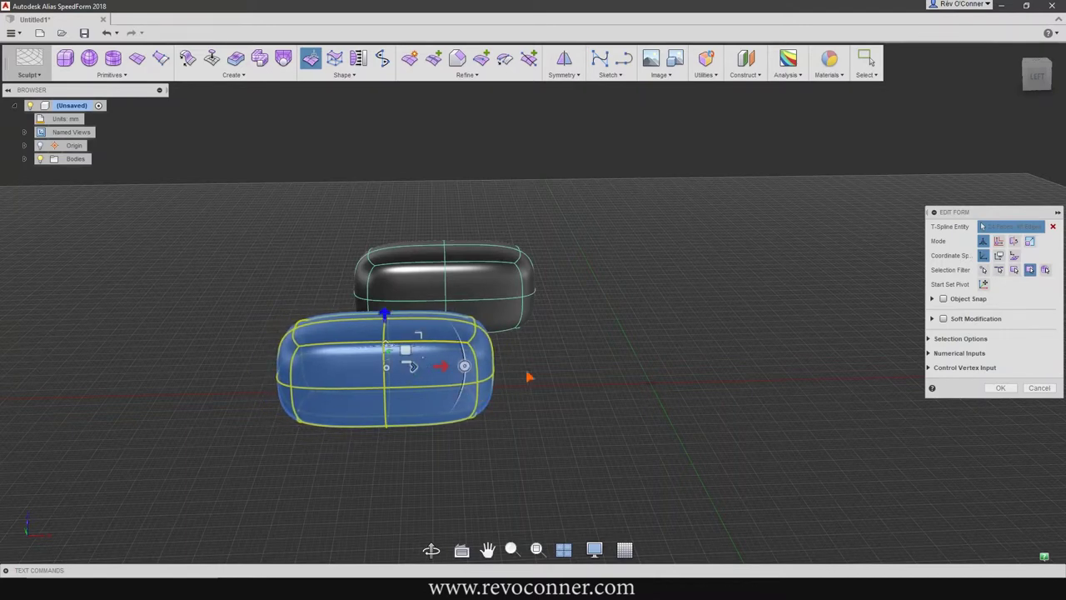
{"action": "left_click", "coordinate": [776, 393]}
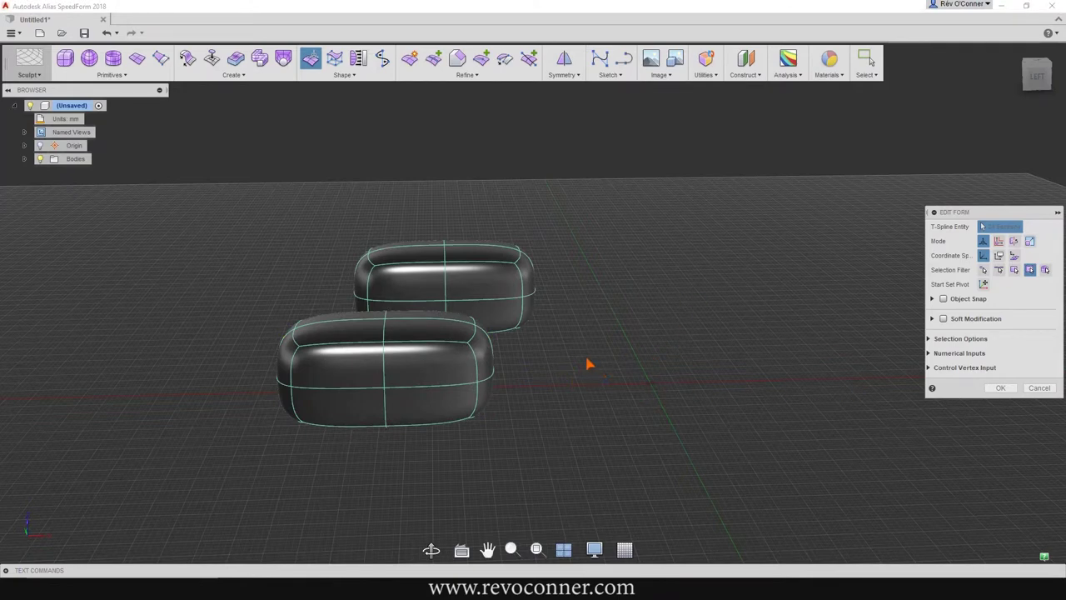
Step: Start a Mirror - Duplicate of the box on the negative Y side about the XZ plane
{"action": "middle_click_drag", "start_coordinate": [575, 372], "coordinate": [462, 287], "text": "shift"}
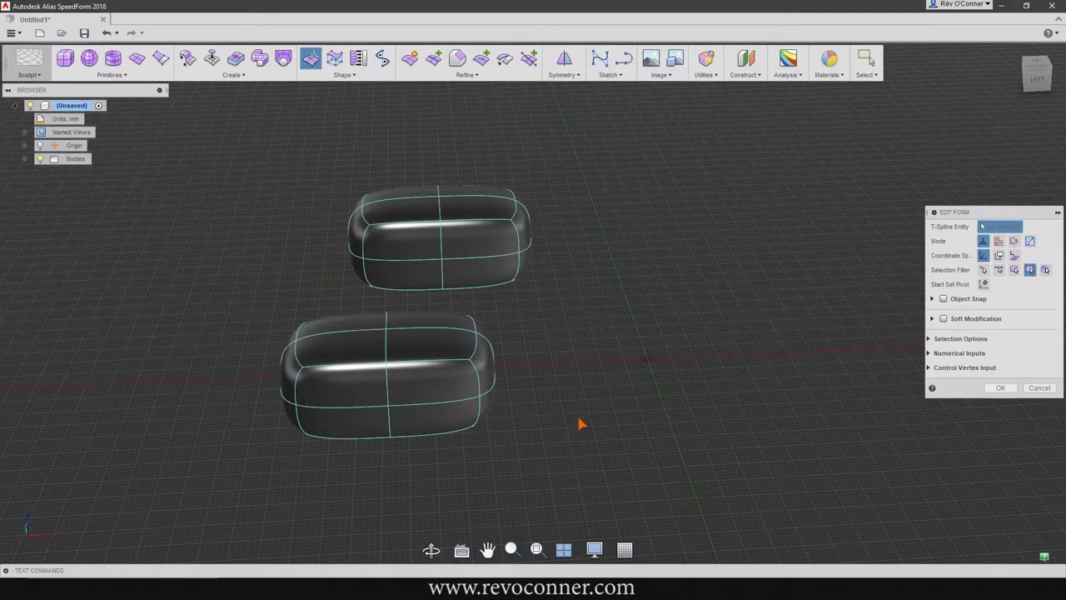
{"action": "middle_click_drag", "start_coordinate": [581, 424], "coordinate": [358, 350], "text": "shift"}
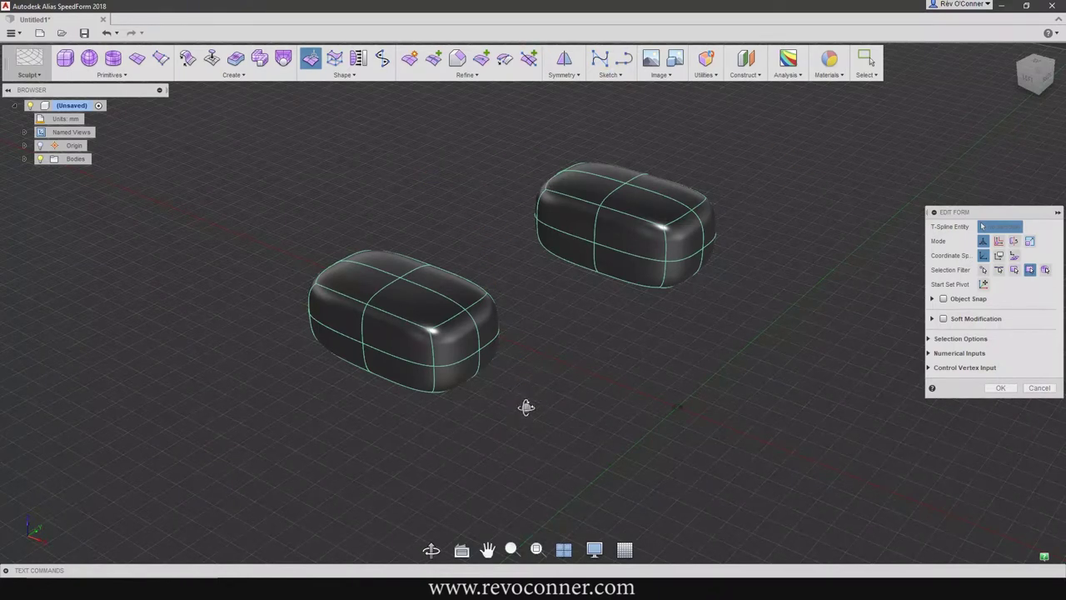
{"action": "middle_click_drag", "start_coordinate": [525, 407], "coordinate": [521, 488], "text": "shift"}
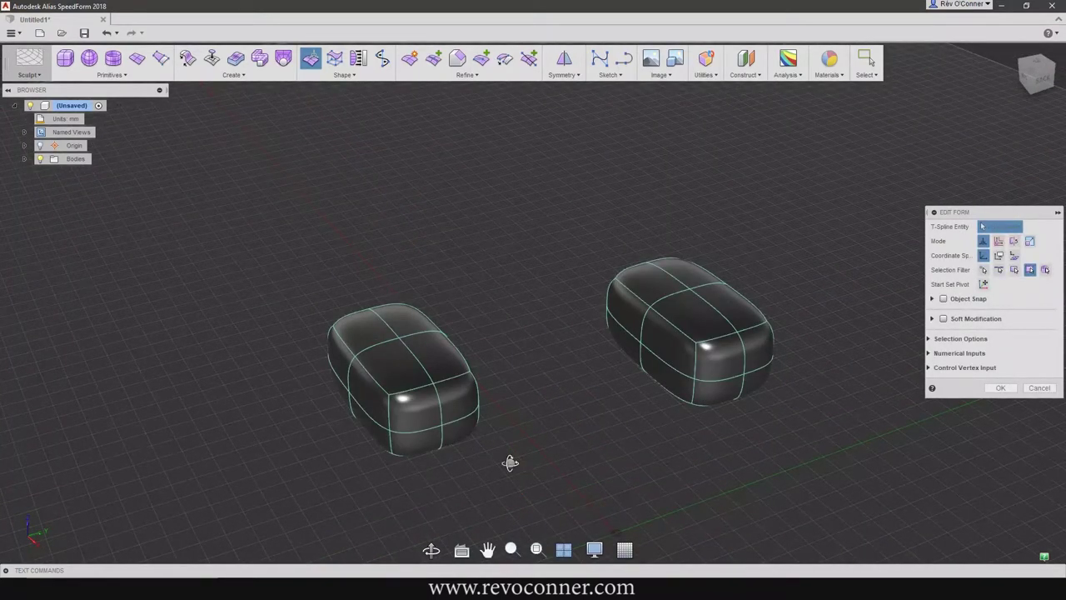
{"action": "middle_click_drag", "start_coordinate": [511, 463], "coordinate": [519, 435], "text": "shift"}
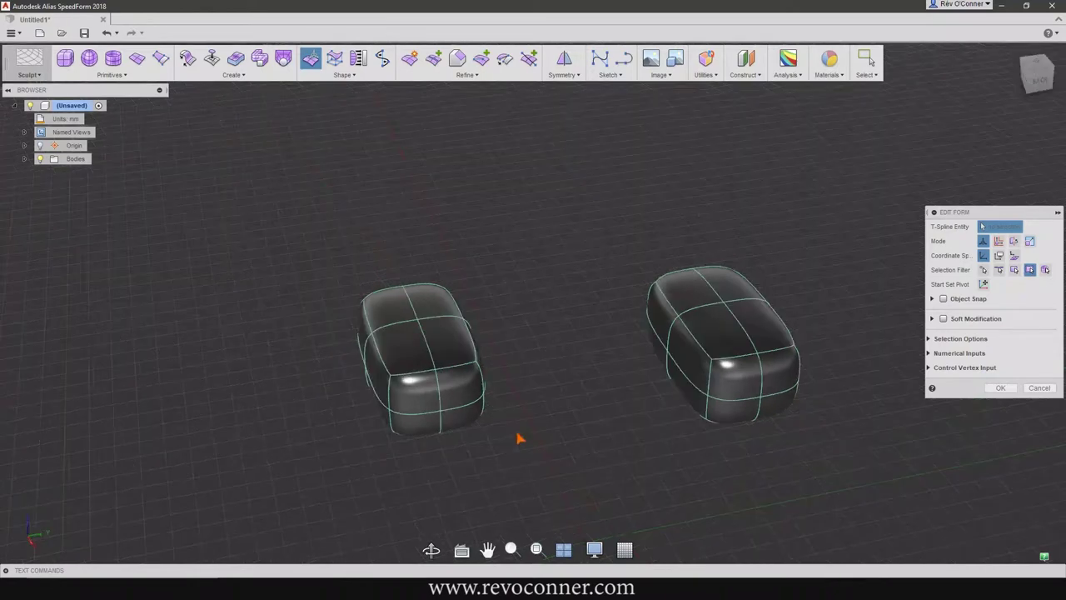
{"action": "left_click", "coordinate": [441, 385]}
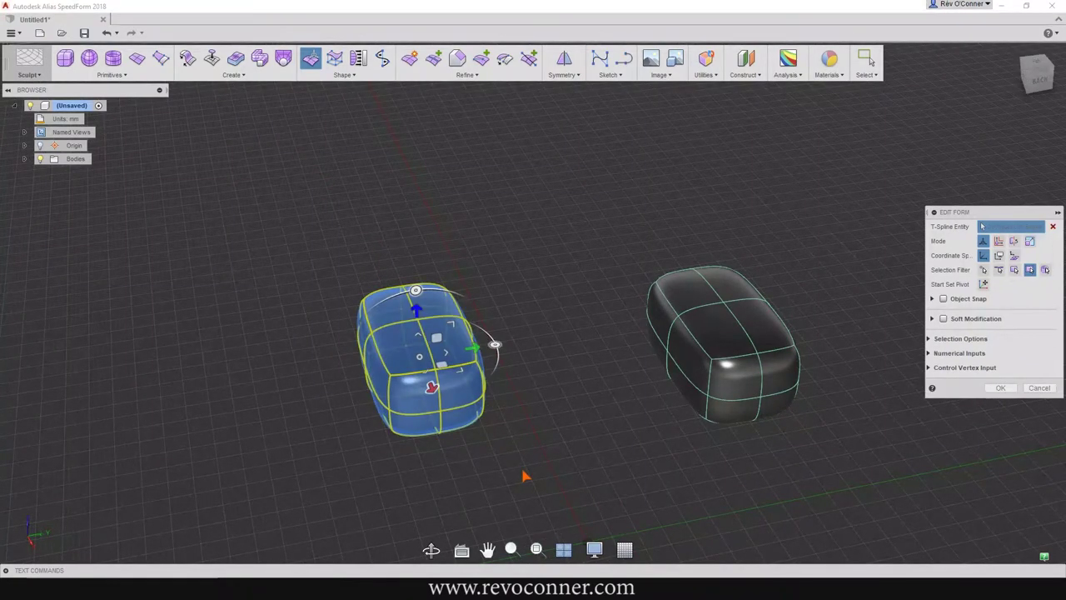
{"action": "left_click", "coordinate": [563, 73]}
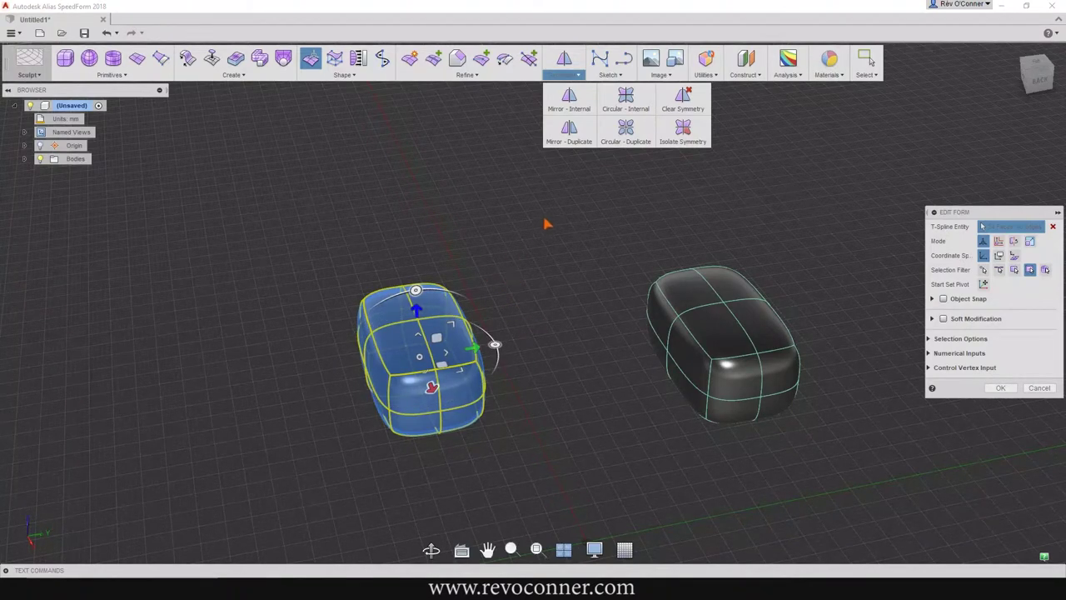
{"action": "left_click", "coordinate": [568, 131]}
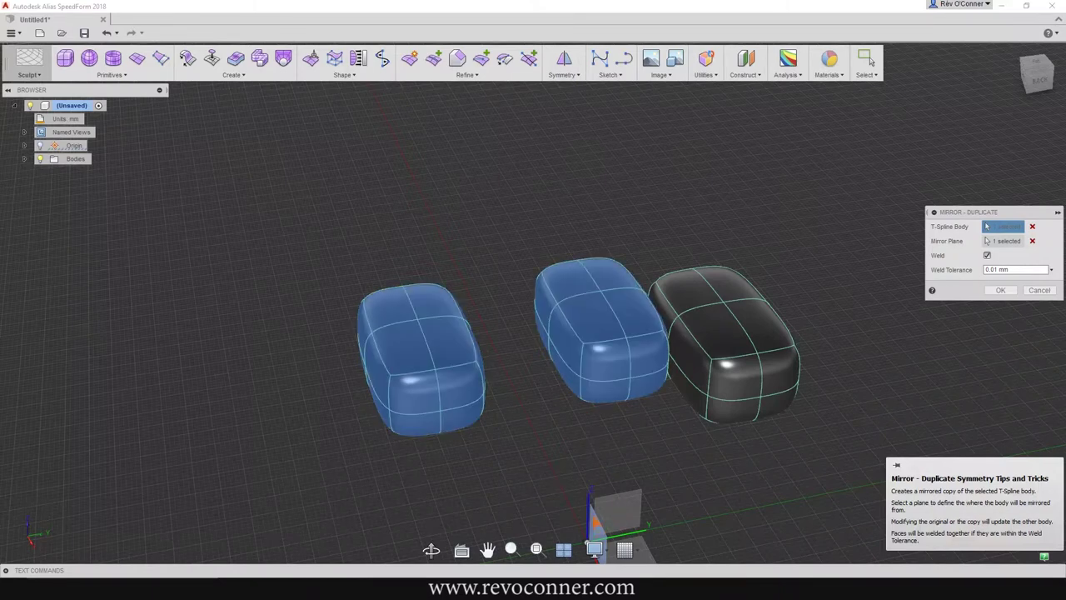
{"action": "middle_click_drag", "start_coordinate": [607, 459], "coordinate": [691, 399], "text": "shift"}
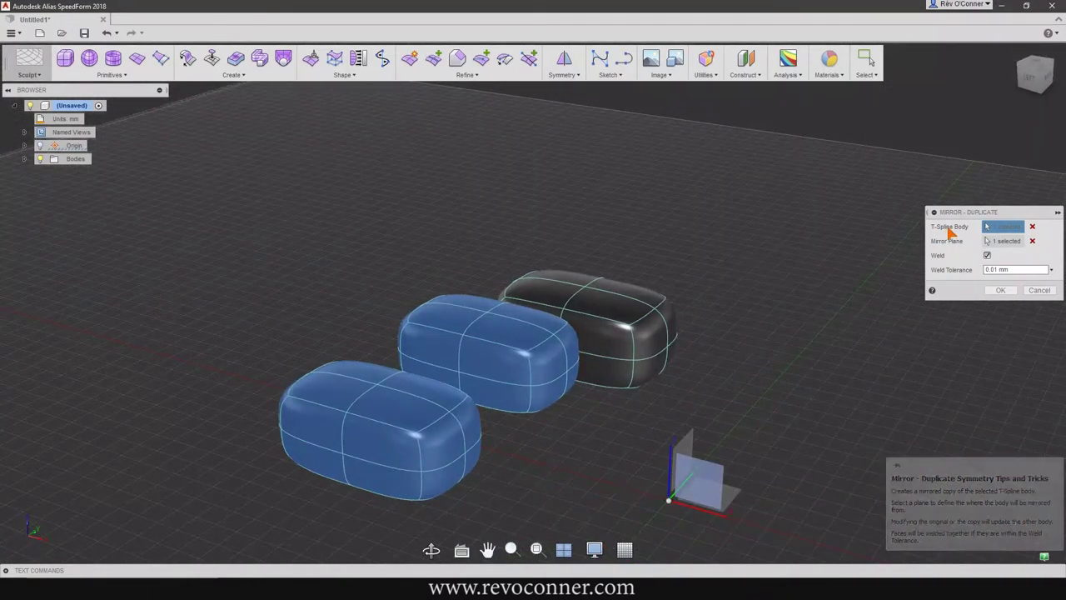
Step: Clear the Mirror - Duplicate selections, pick the same box and the XZ plane again to preview the copy, and cancel
{"action": "left_click", "coordinate": [1032, 227]}
{"action": "left_click", "coordinate": [1032, 241]}
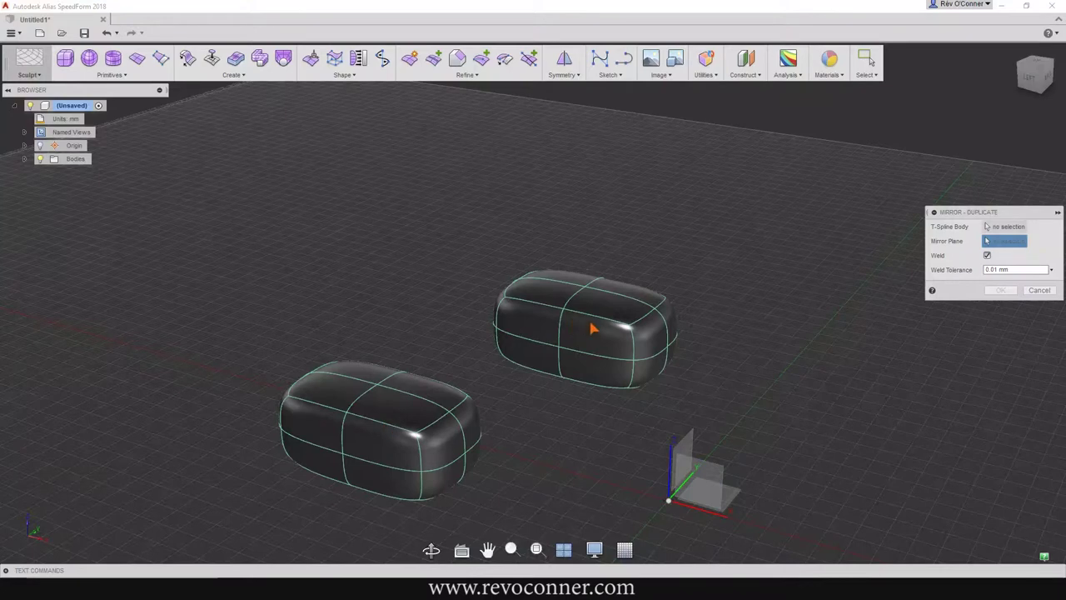
{"action": "left_click", "coordinate": [1004, 226]}
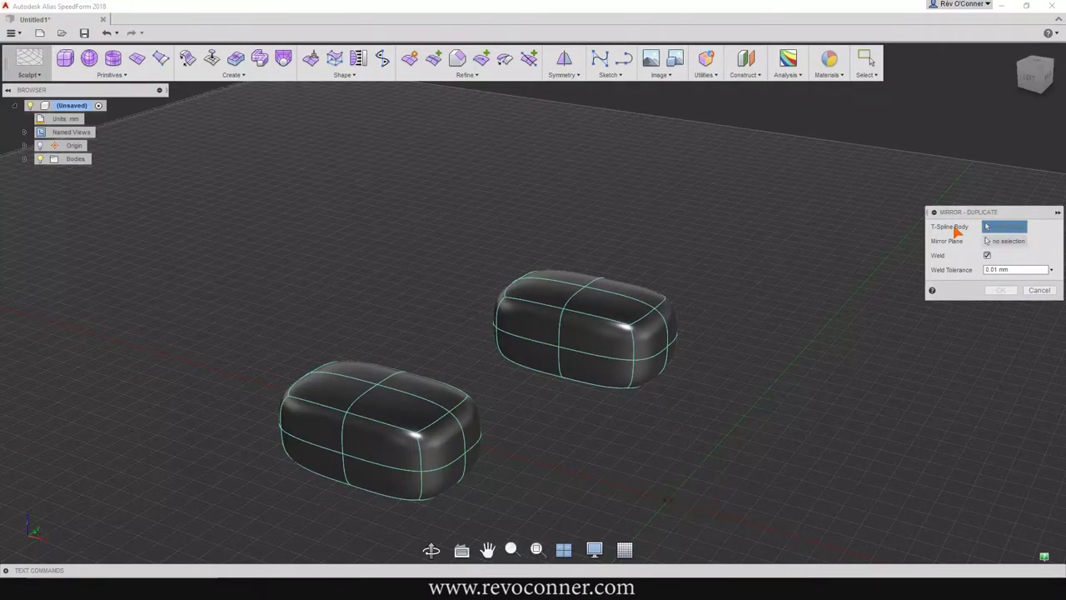
{"action": "left_click", "coordinate": [369, 419]}
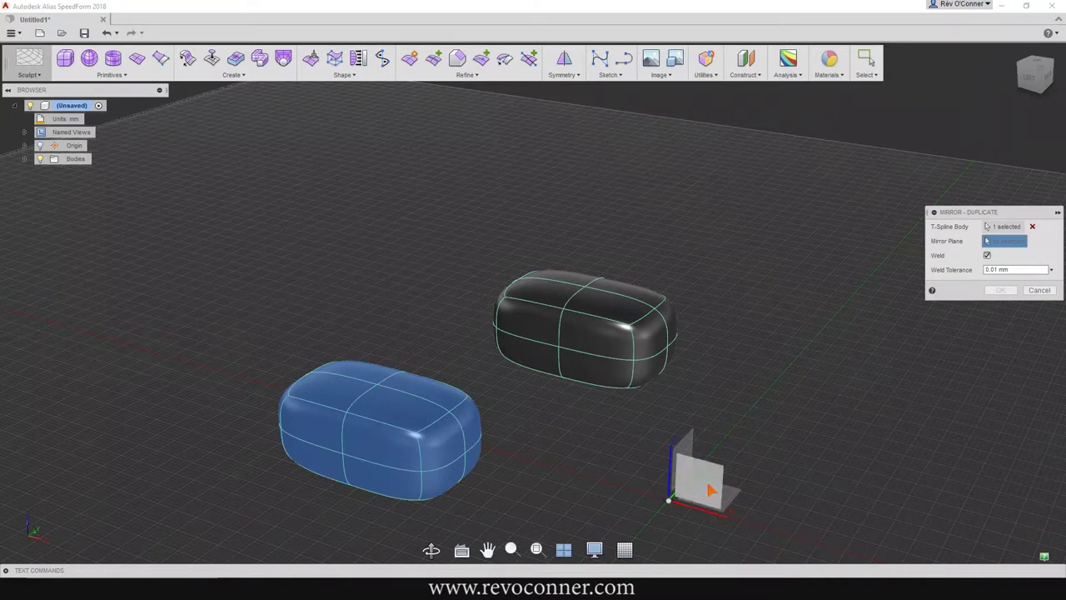
{"action": "left_click", "coordinate": [698, 489]}
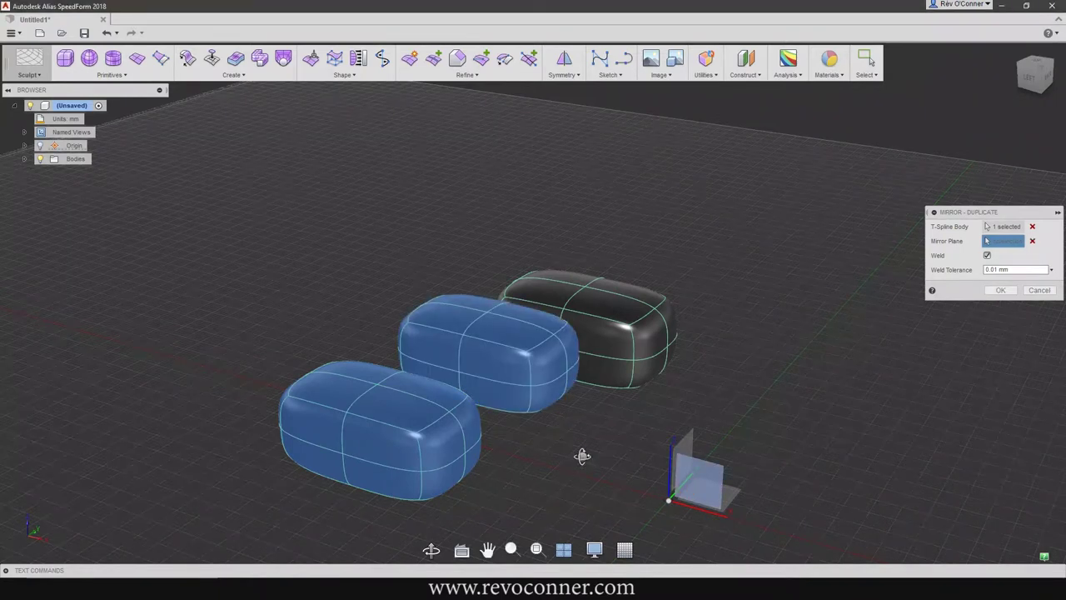
{"action": "middle_click_drag", "start_coordinate": [508, 479], "coordinate": [633, 375], "text": "shift"}
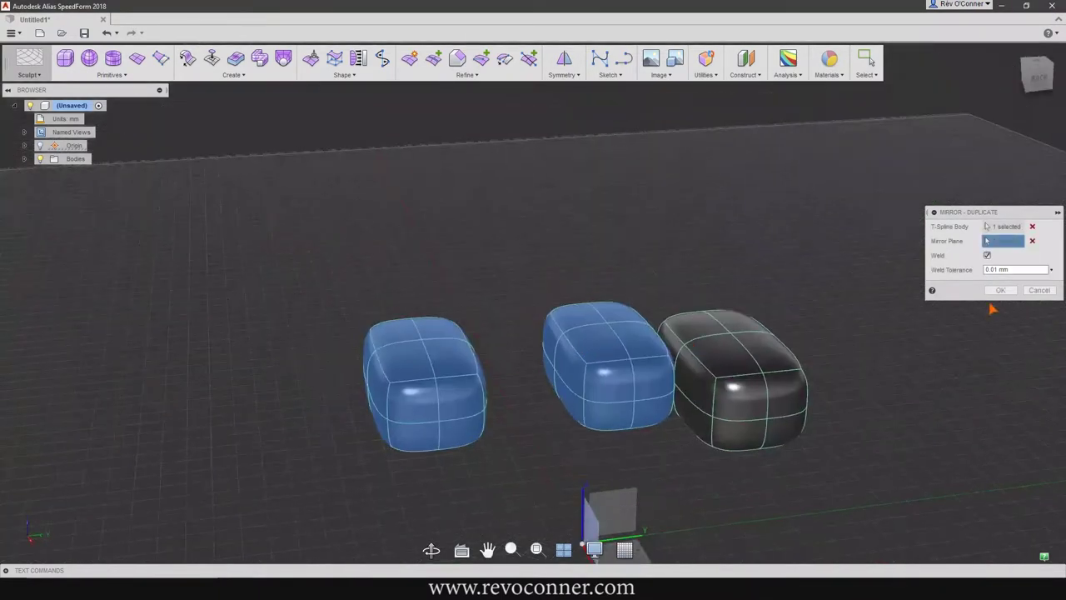
{"action": "left_click", "coordinate": [1039, 290]}
Step: Apply Mirror - Internal symmetry to the box on the negative Y side, using two adjacent top faces across its lengthwise centre edge
{"action": "key", "text": "e"}
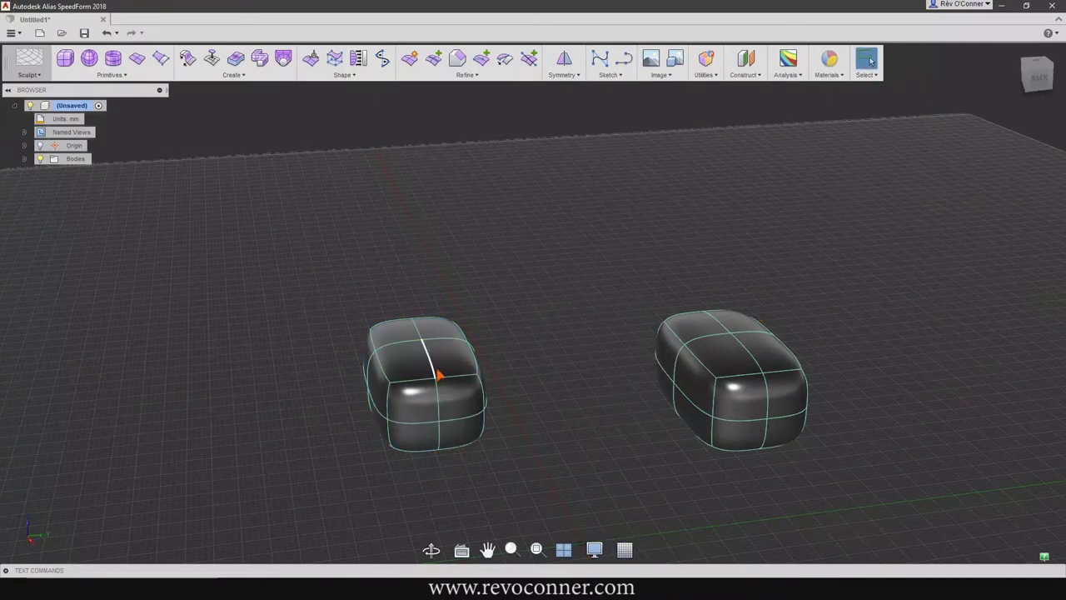
{"action": "left_click", "coordinate": [454, 356]}
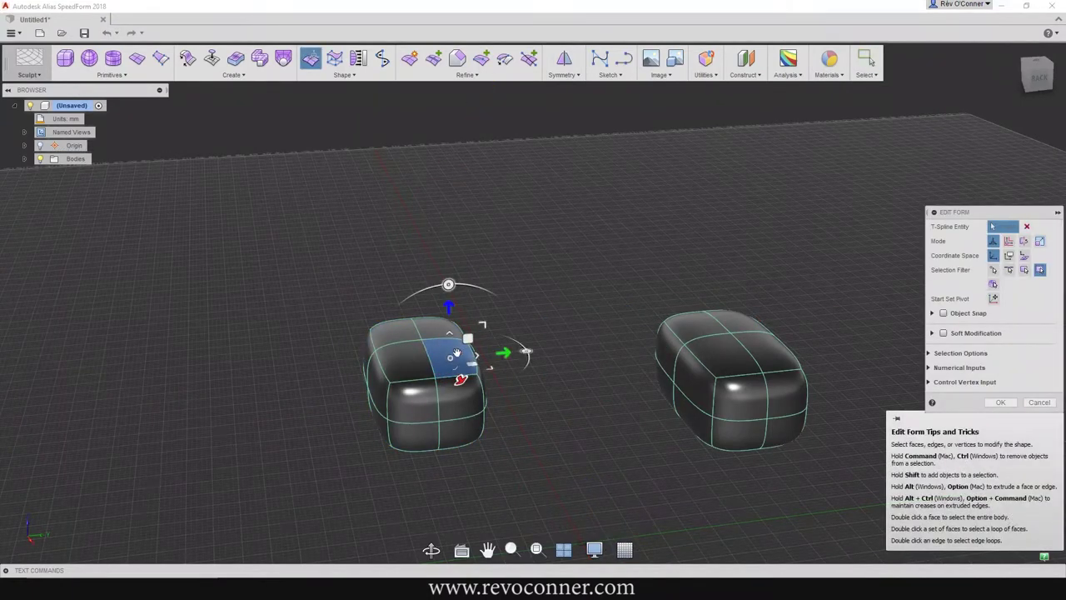
{"action": "left_click", "coordinate": [563, 77]}
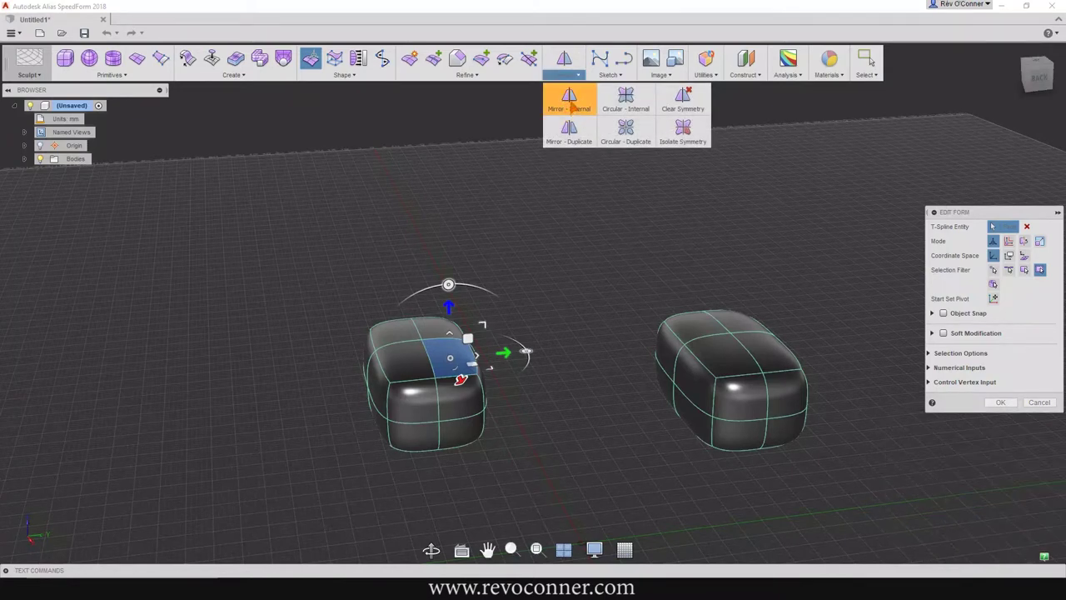
{"action": "left_click", "coordinate": [569, 100]}
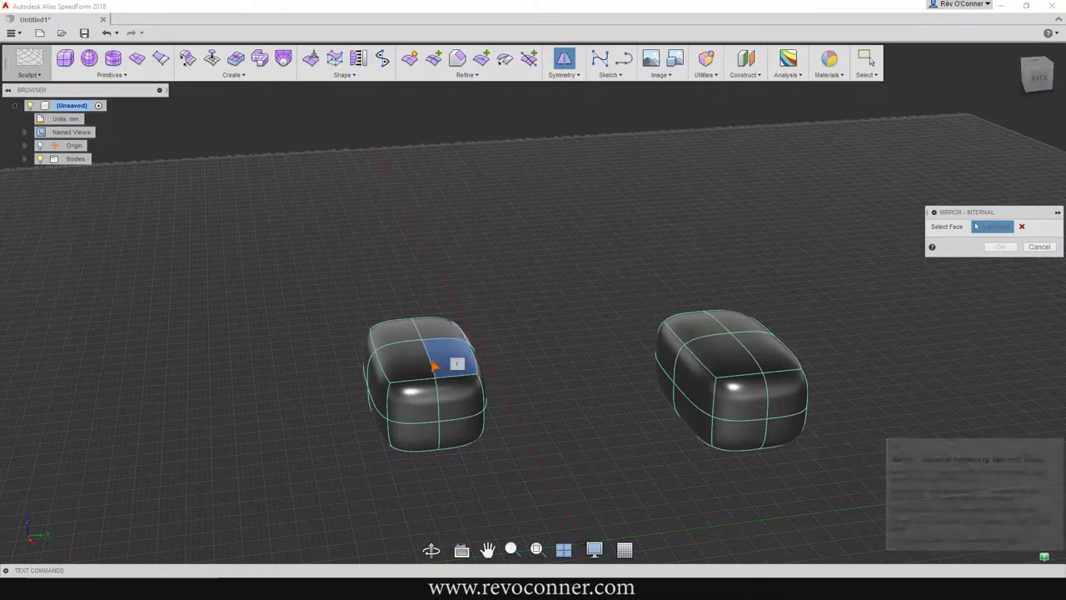
{"action": "left_click", "coordinate": [416, 358]}
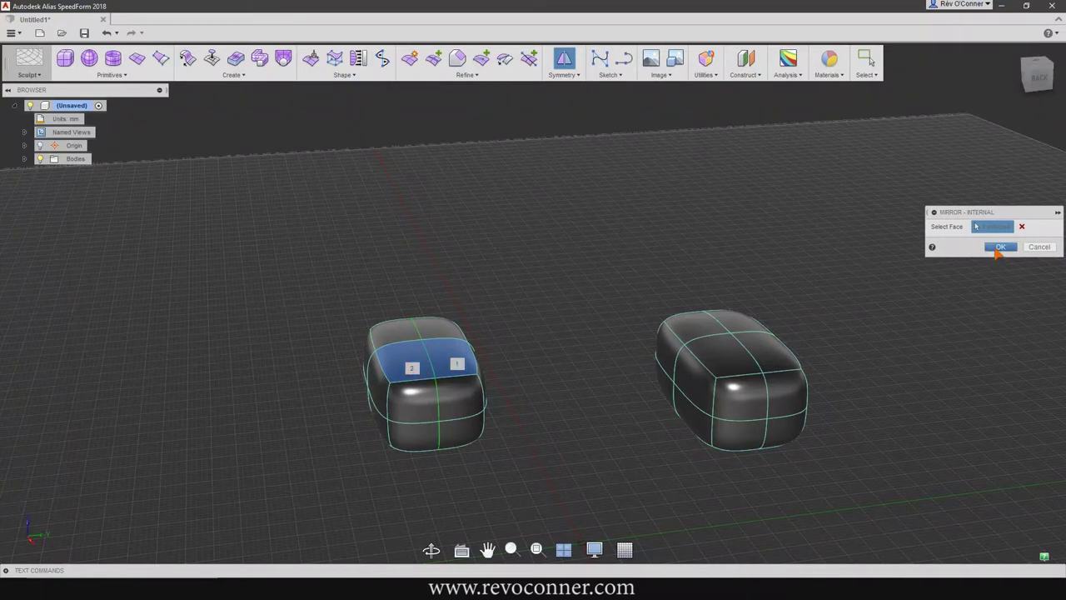
{"action": "left_click", "coordinate": [997, 250]}
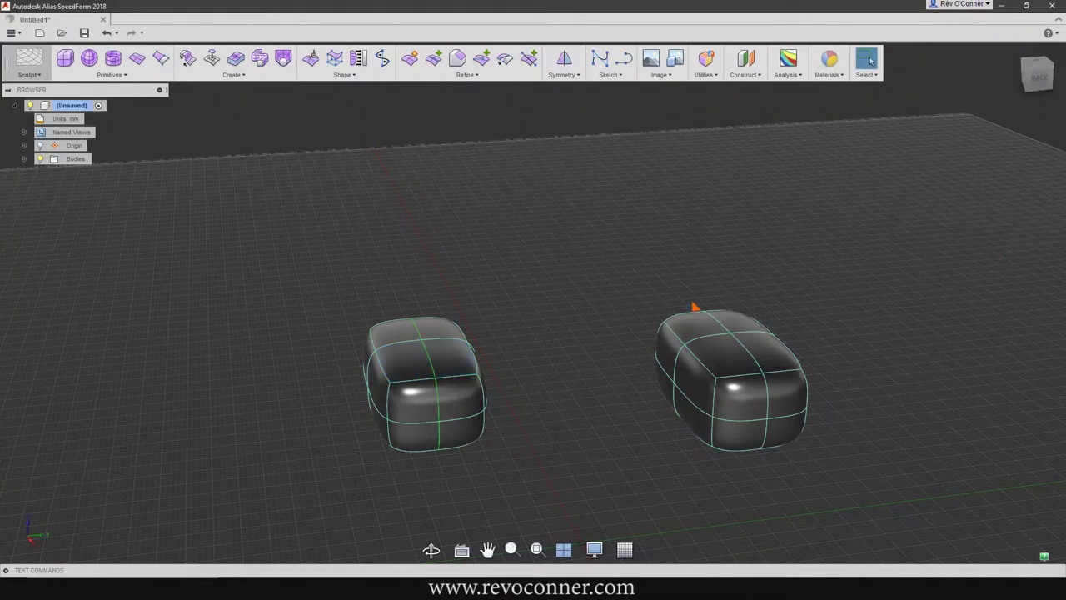
Step: Try pulling a long side face outward along Y to test the symmetry, undo the pull and remove the internal mirror
{"action": "left_click", "coordinate": [462, 374]}
{"action": "middle_click_drag", "start_coordinate": [507, 407], "coordinate": [529, 393], "text": "shift"}
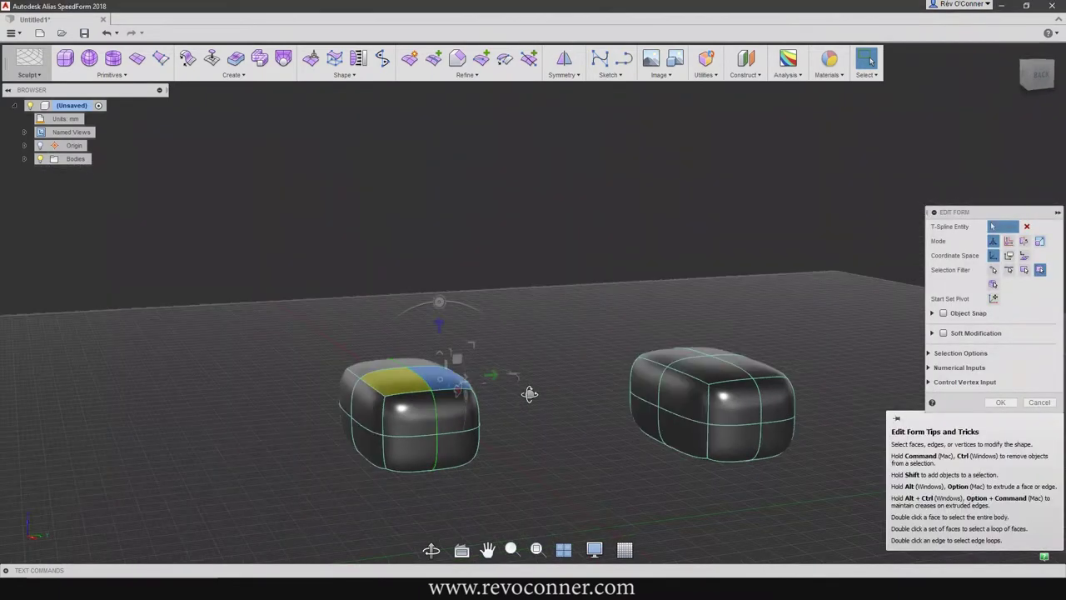
{"action": "middle_click_drag", "start_coordinate": [602, 464], "coordinate": [329, 369], "text": "shift"}
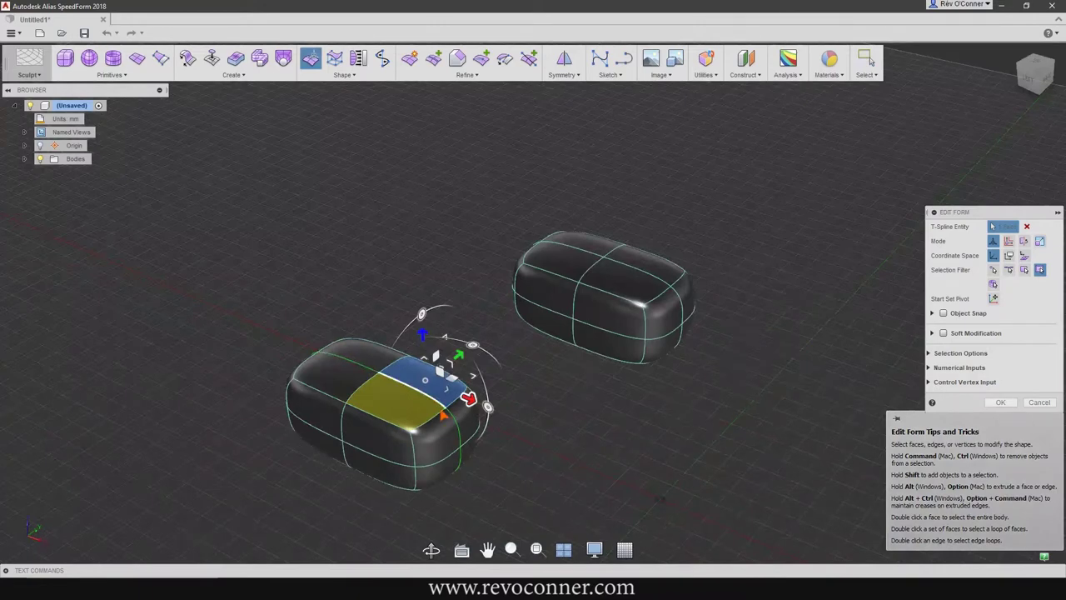
{"action": "left_click", "coordinate": [391, 404]}
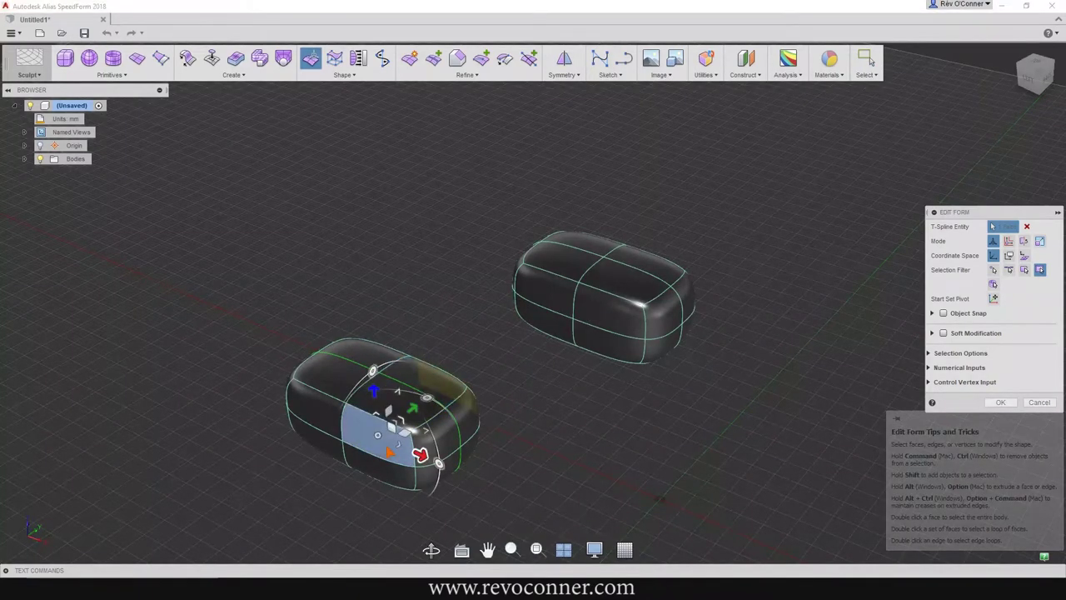
{"action": "left_click_drag", "start_coordinate": [394, 421], "coordinate": [537, 432]}
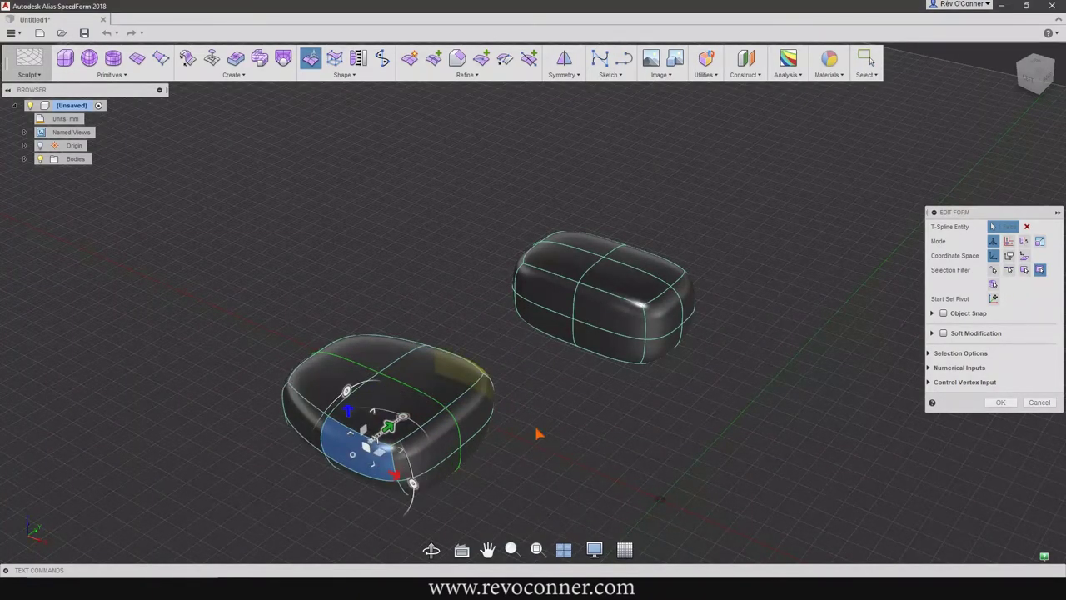
{"action": "middle_click_drag", "start_coordinate": [537, 432], "coordinate": [276, 384], "text": "shift"}
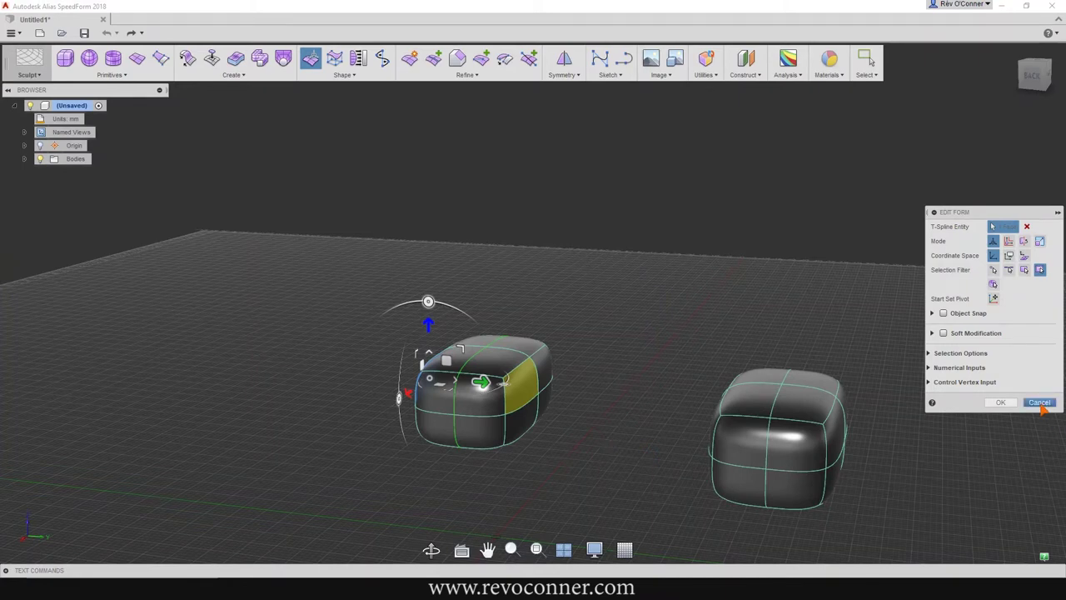
{"action": "left_click", "coordinate": [1041, 404]}
{"action": "middle_click_drag", "start_coordinate": [602, 359], "coordinate": [475, 334], "text": "shift"}
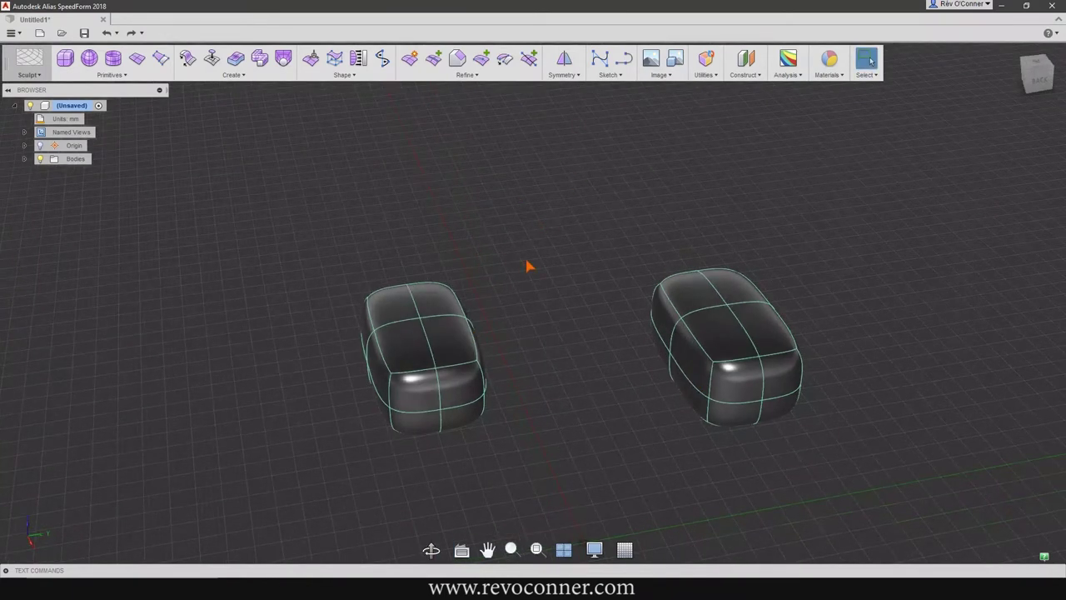
Step: Start a Circular - Duplicate with the whole box on the negative Y side as the T-Spline body
{"action": "left_click_drag", "start_coordinate": [509, 227], "coordinate": [328, 461]}
{"action": "right_click_drag", "start_coordinate": [328, 461], "coordinate": [599, 130]}
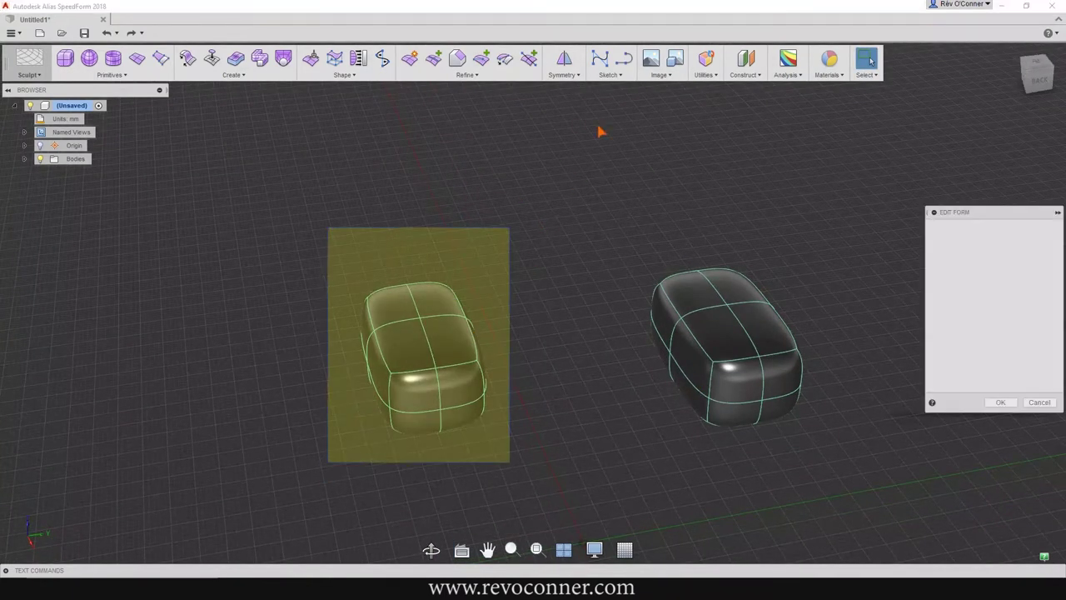
{"action": "left_click", "coordinate": [571, 77]}
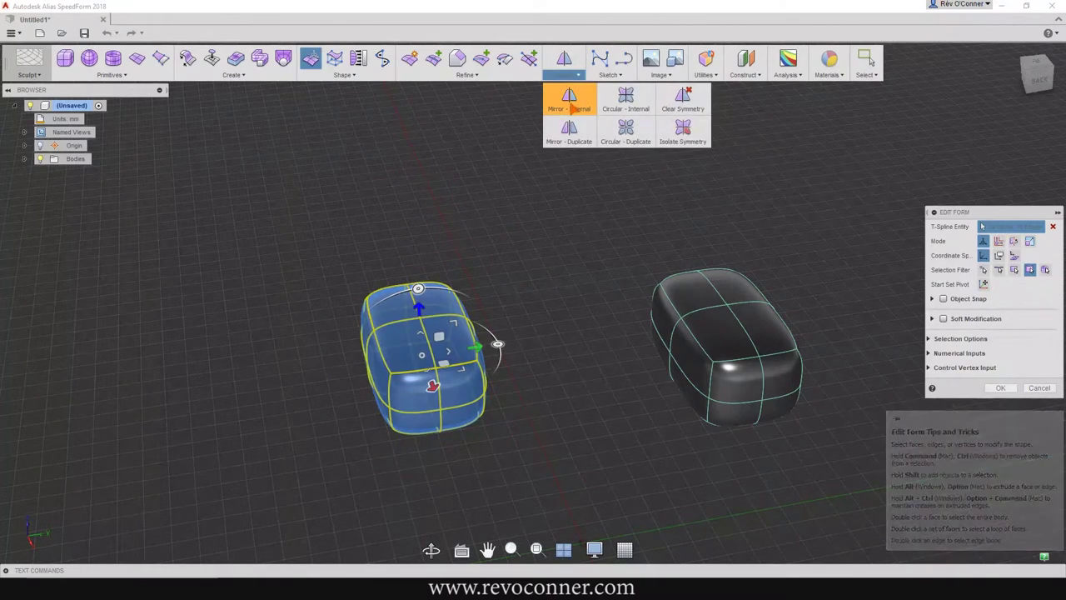
{"action": "left_click", "coordinate": [626, 141]}
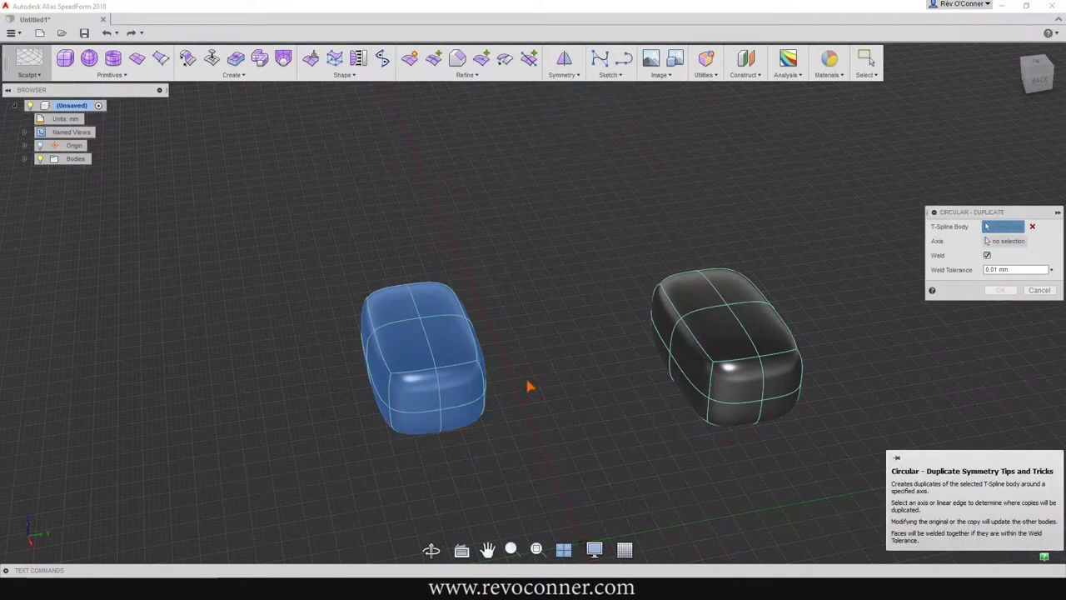
{"action": "left_click", "coordinate": [454, 366]}
{"action": "middle_click_drag", "start_coordinate": [526, 383], "coordinate": [620, 379], "text": "shift"}
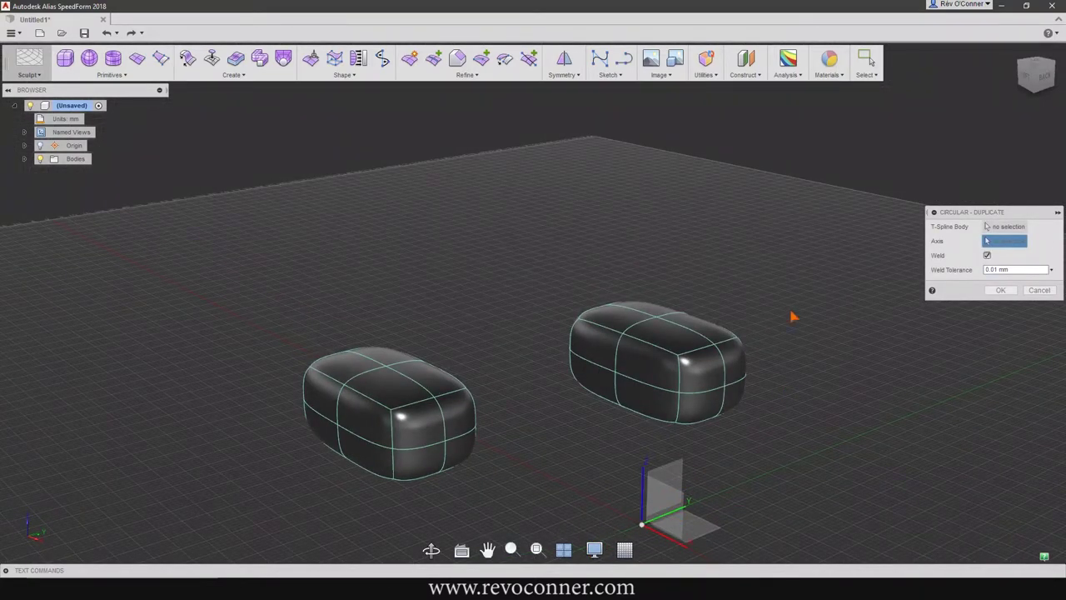
{"action": "left_click", "coordinate": [1003, 227]}
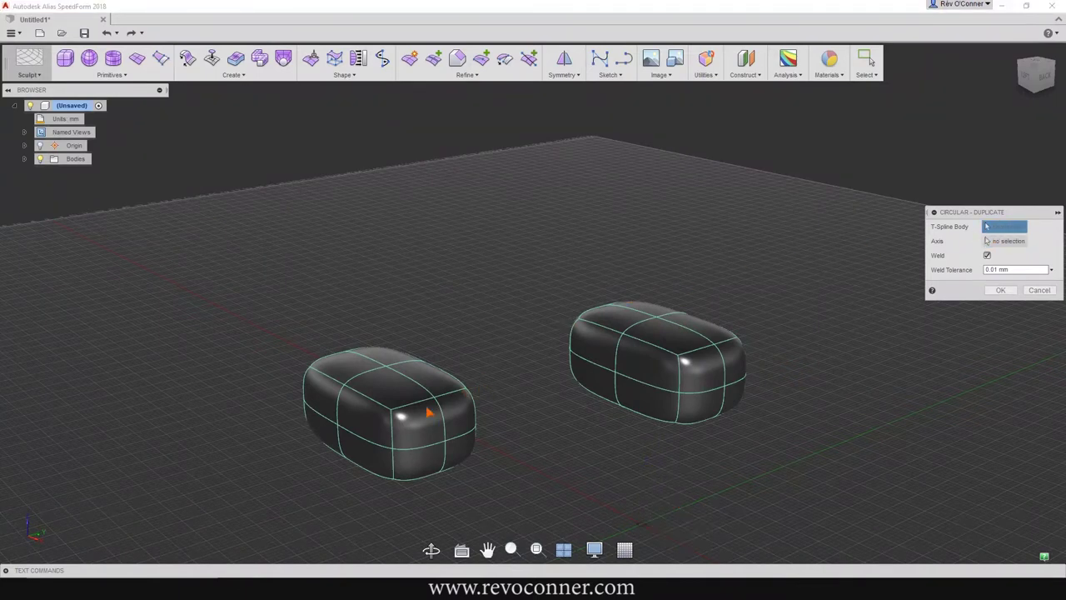
{"action": "left_click", "coordinate": [439, 437]}
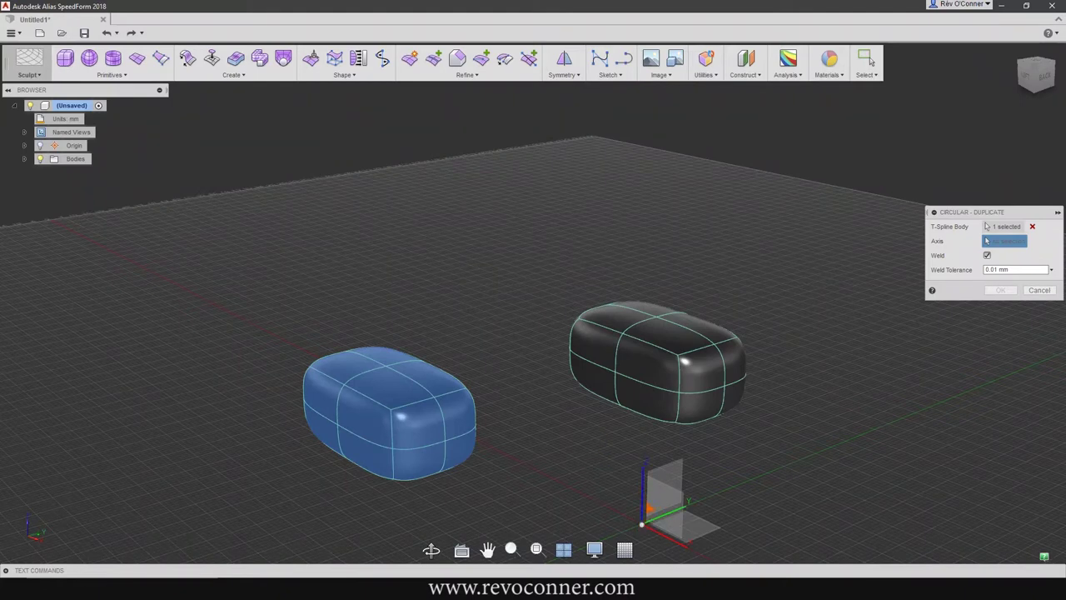
Step: Preview the full circular duplicate around the X axis with a quantity of 11, and cancel it
{"action": "left_click", "coordinate": [667, 543]}
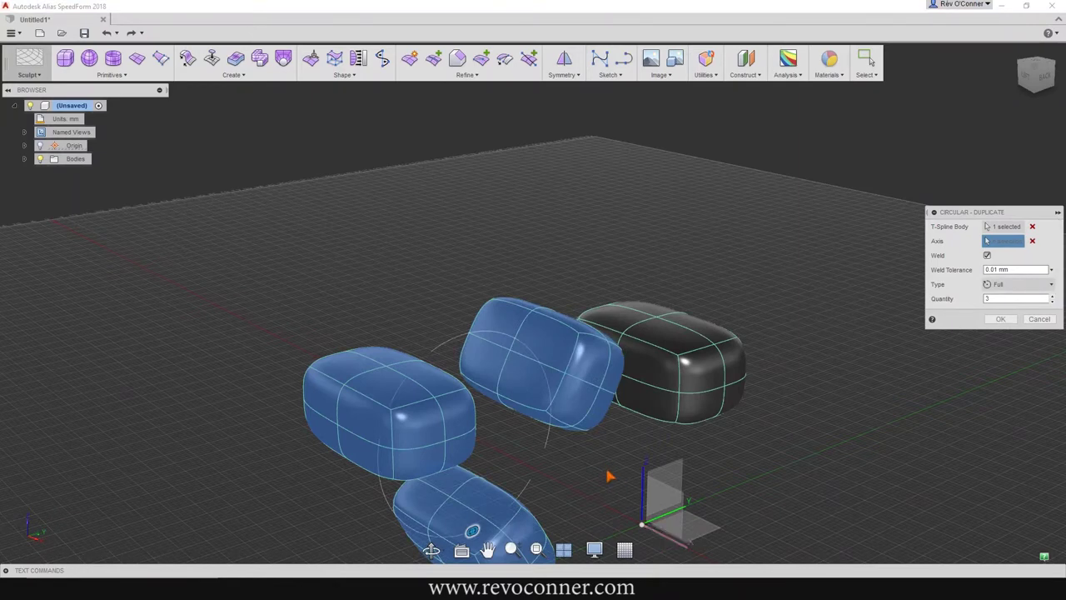
{"action": "middle_click_drag", "start_coordinate": [588, 468], "coordinate": [417, 317], "text": "shift"}
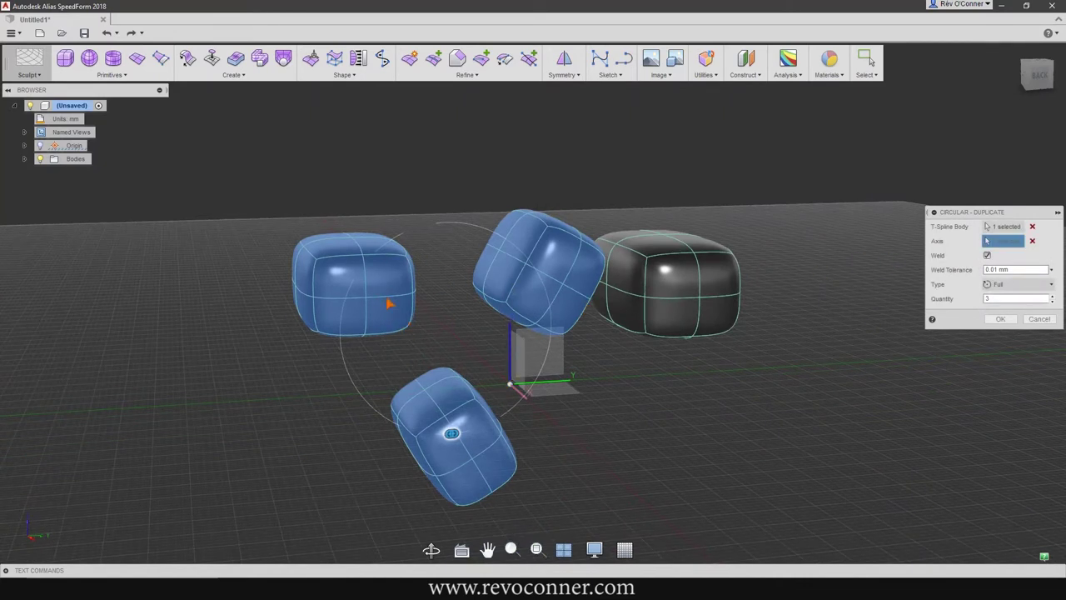
{"action": "left_click_drag", "start_coordinate": [450, 435], "coordinate": [351, 242]}
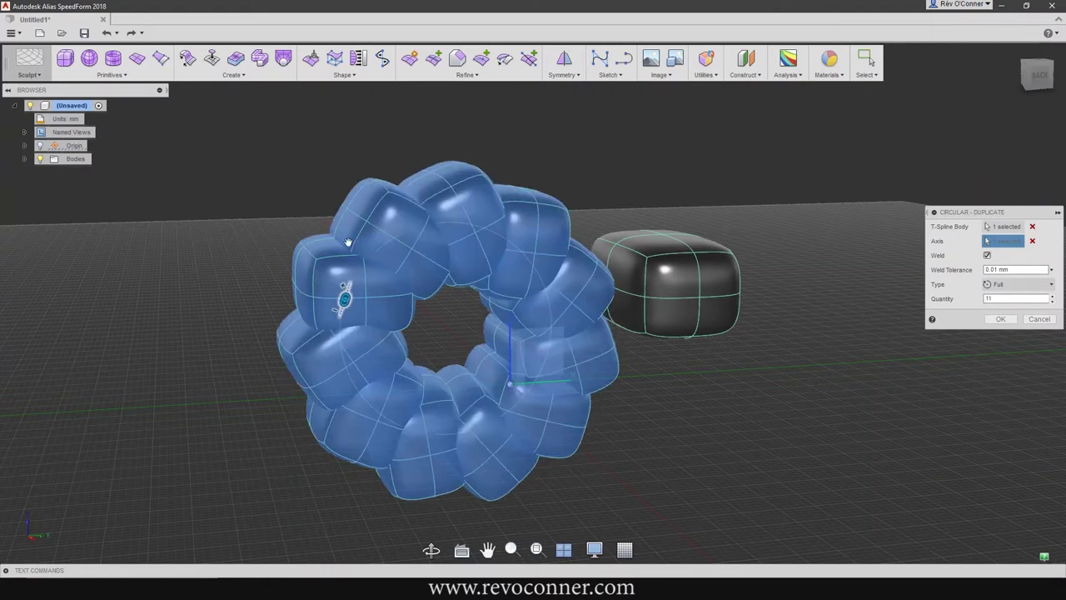
{"action": "middle_click_drag", "start_coordinate": [567, 437], "coordinate": [438, 381], "text": "shift"}
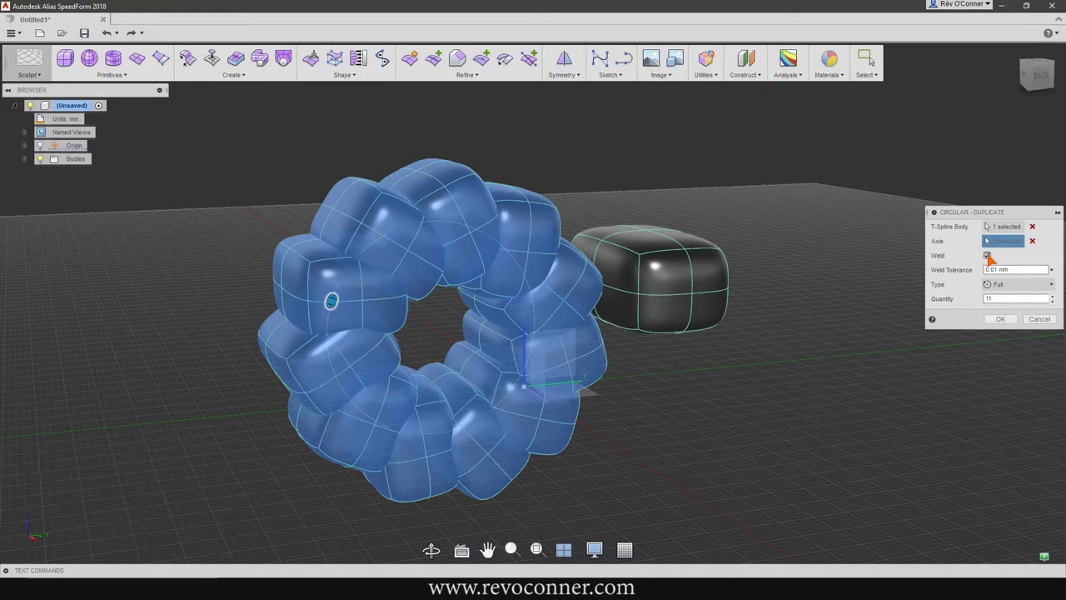
{"action": "left_click", "coordinate": [1038, 323]}
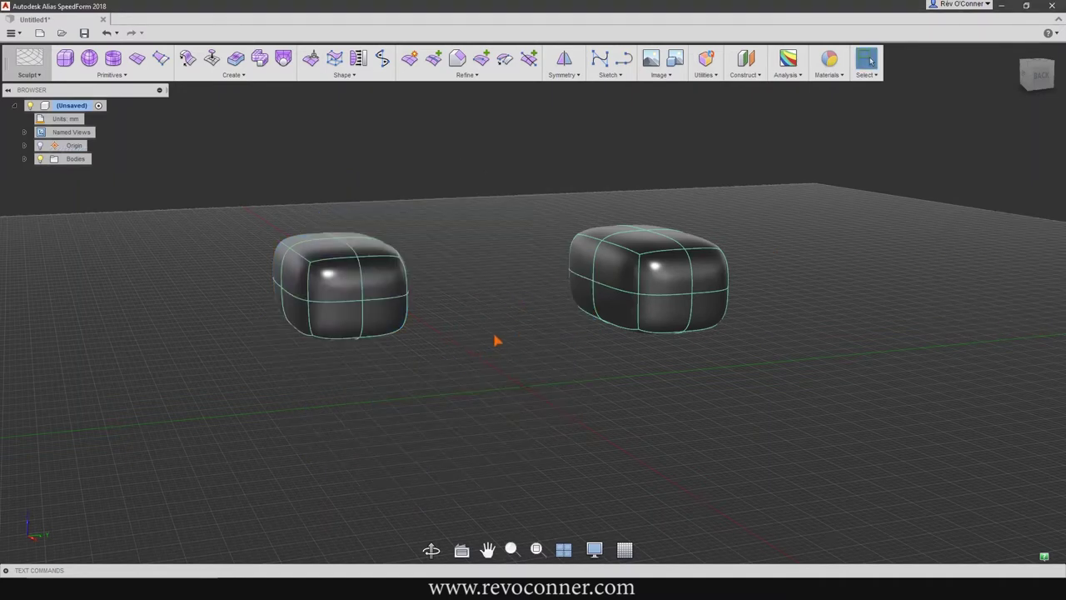
{"action": "middle_click_drag", "start_coordinate": [487, 318], "coordinate": [541, 250], "text": "shift"}
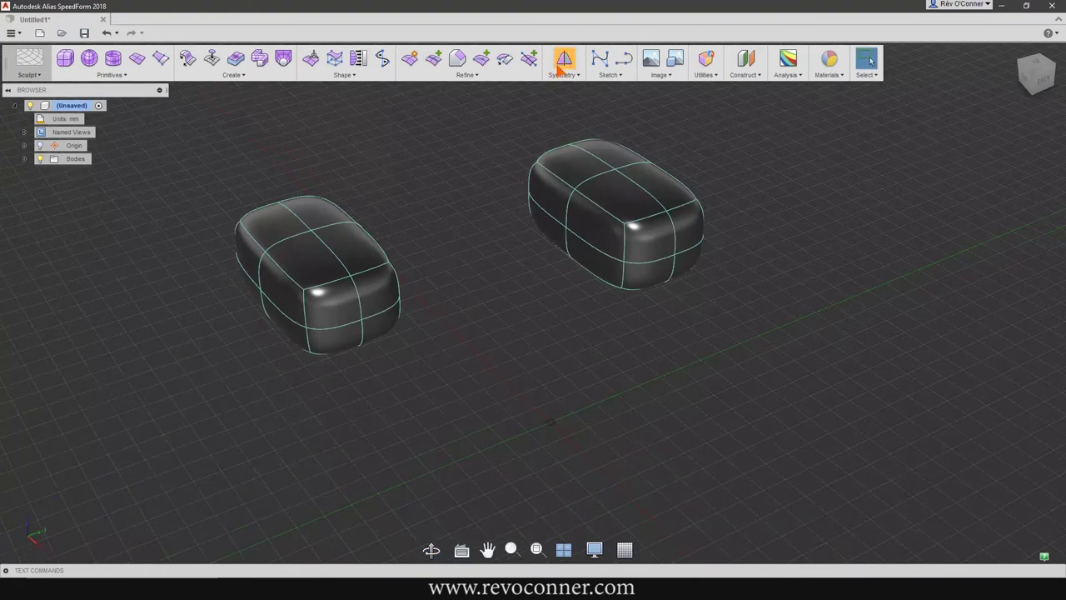